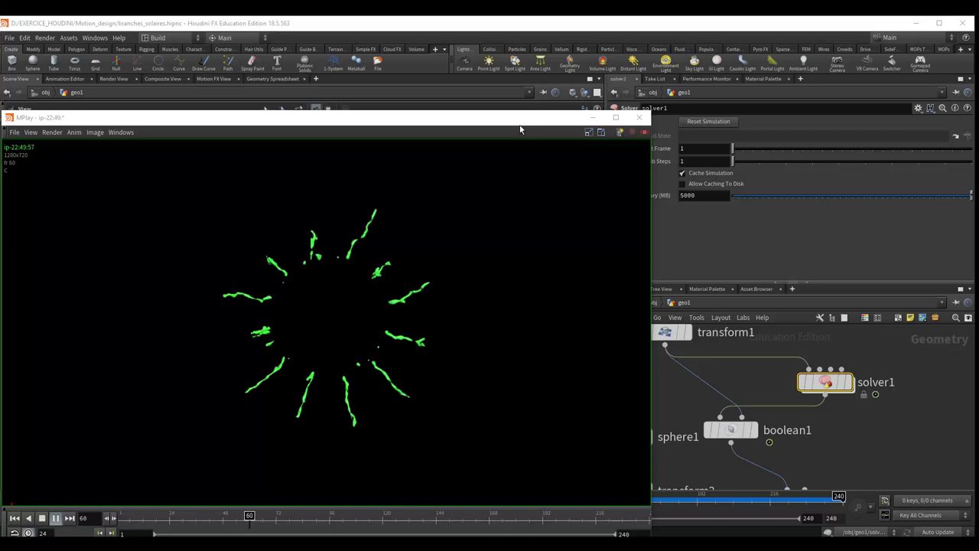
Put away the MPlay flipbook and orbit the viewport around the green branches.
drag(529, 126, 525, 120)
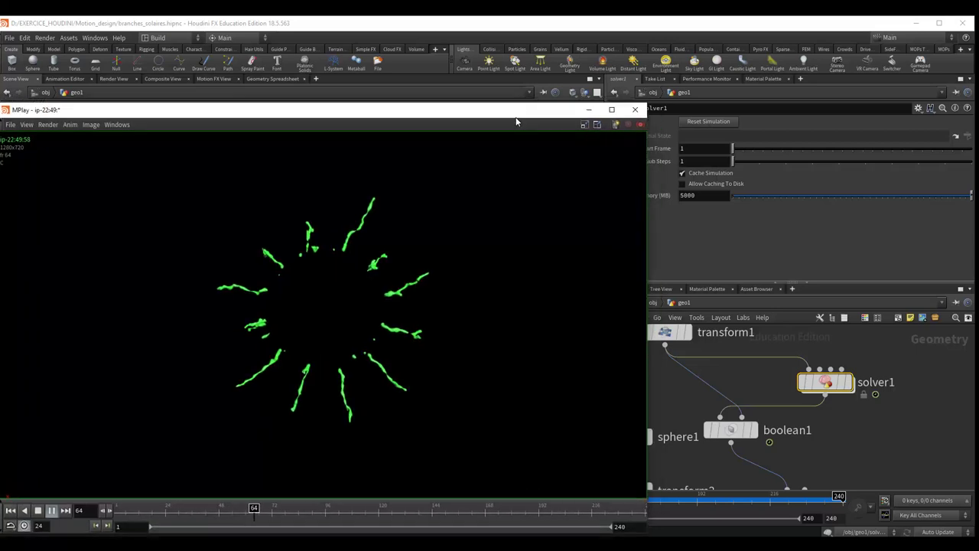
click(588, 111)
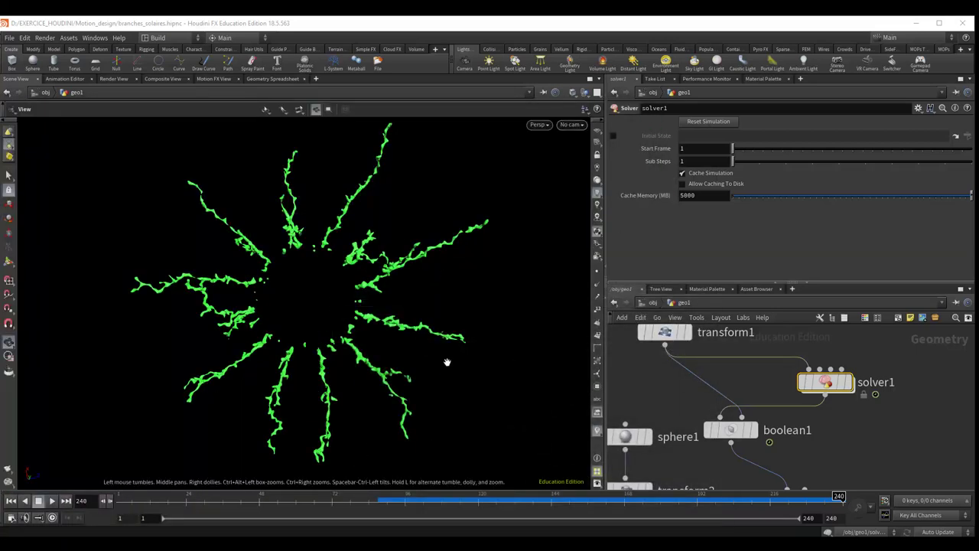
mouse_move(454, 313)
mouse_down()
mouse_move(399, 327)
mouse_move(417, 350)
mouse_move(406, 387)
mouse_move(406, 372)
mouse_move(458, 382)
mouse_up()
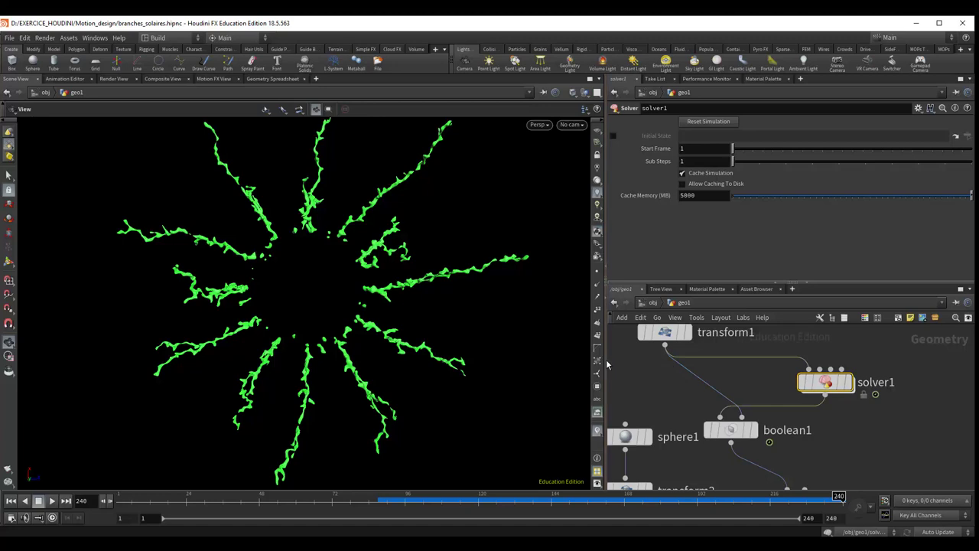
Widen the network pane and pan down through the VDB and boolean nodes to filecache1 and material1.
drag(601, 359, 504, 360)
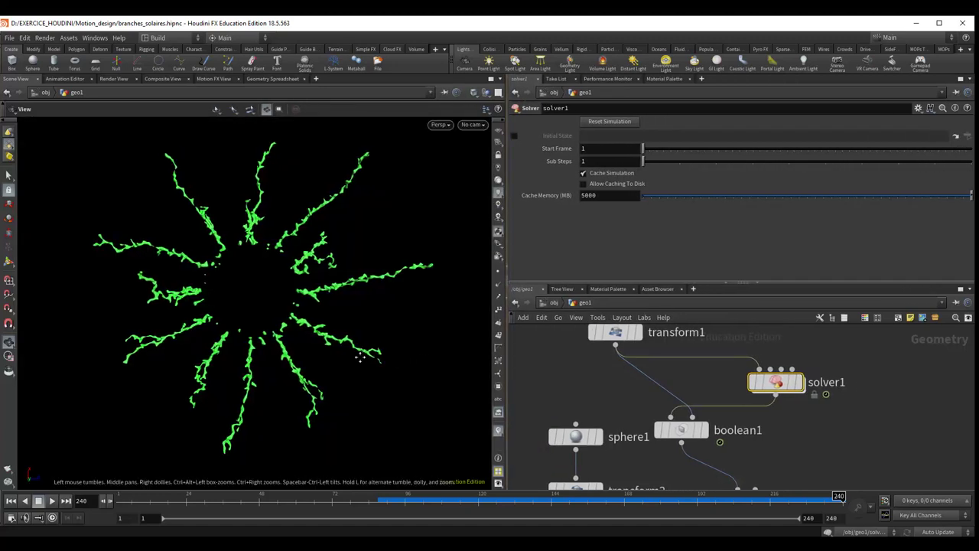
mouse_move(571, 393)
middle_down()
mouse_move(594, 413)
mouse_move(589, 395)
middle_up()
mouse_move(618, 427)
middle_down()
mouse_move(618, 400)
mouse_move(698, 398)
mouse_move(692, 423)
mouse_move(678, 354)
middle_up()
scroll(662, 429, down, 1)
scroll(665, 424, down, 1)
scroll(662, 418, down, 1)
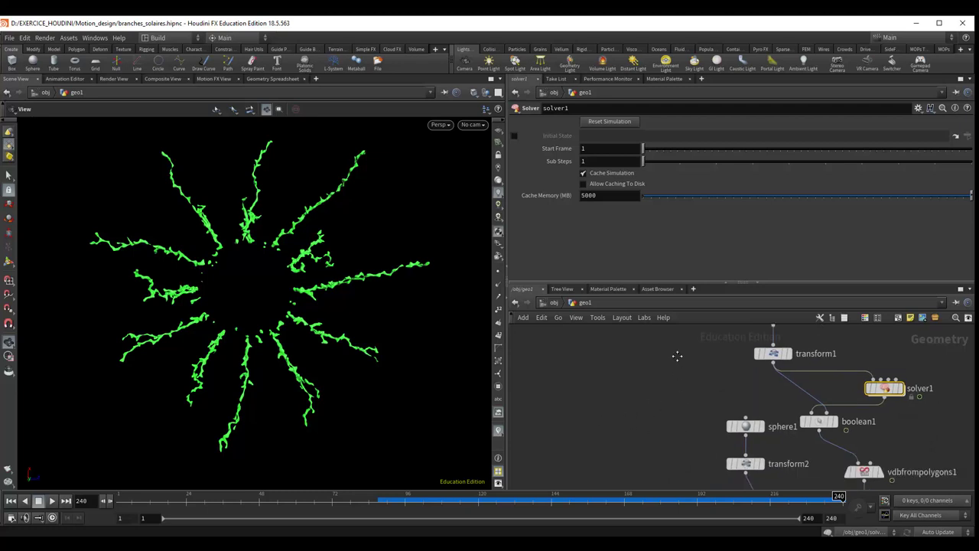
middle_drag(688, 425, 678, 353)
middle_drag(683, 421, 688, 400)
mouse_move(791, 450)
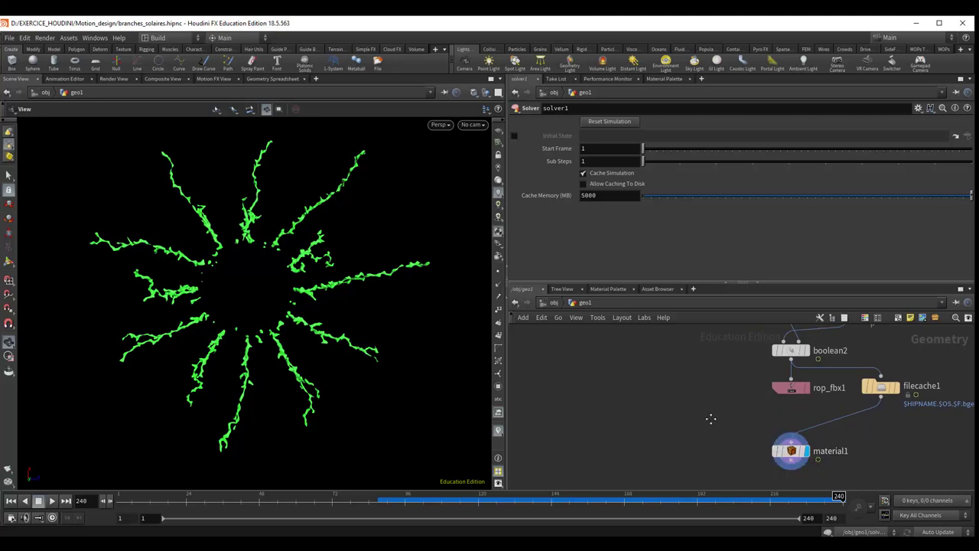
scroll(715, 420, up, 3)
scroll(650, 374, up, 3)
Return to the object level and turn off geo1's display flag to hide the branches.
click(555, 305)
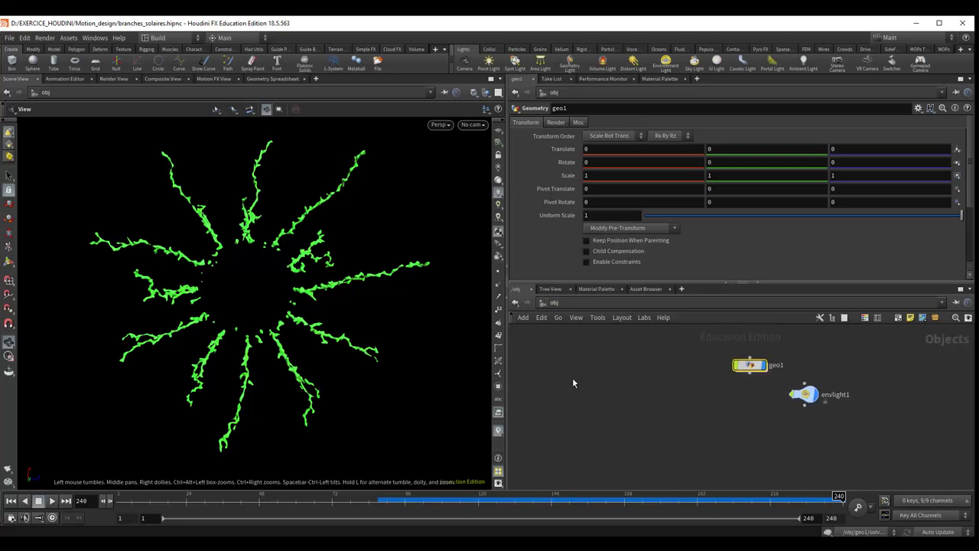
key(Tab)
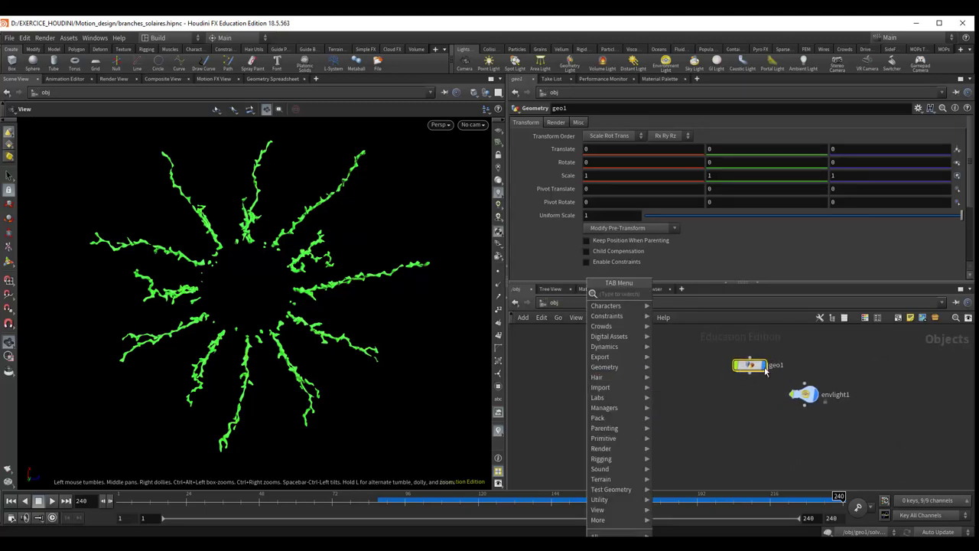
key(Escape)
mouse_move(750, 365)
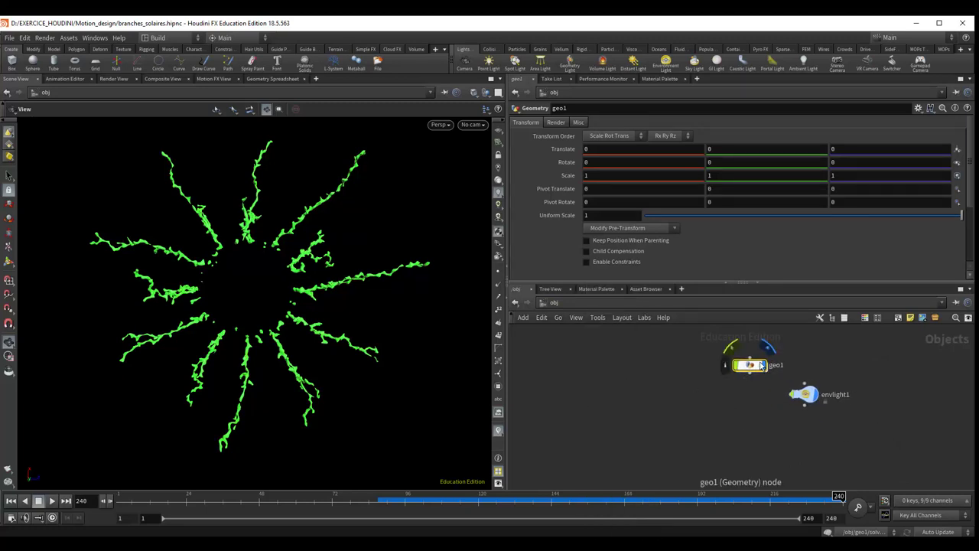
click(765, 368)
Add a new geo2 geometry object, dive inside it, and search for a Torus node.
key(Tab)
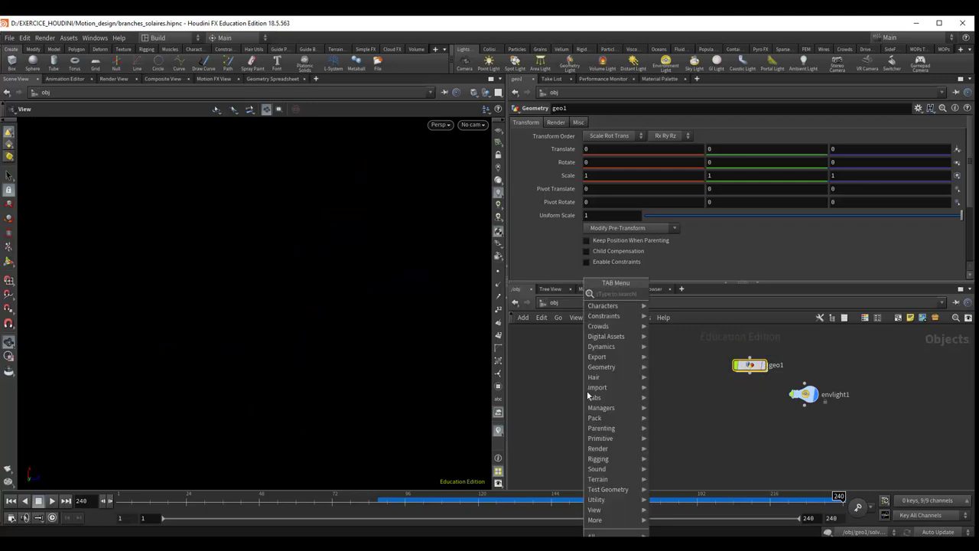
click(591, 403)
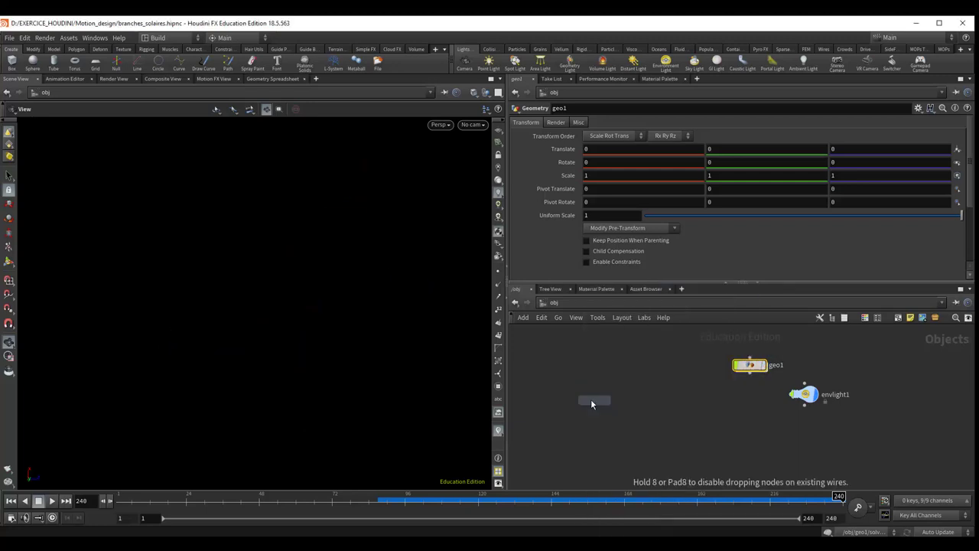
click(617, 376)
double_click(616, 379)
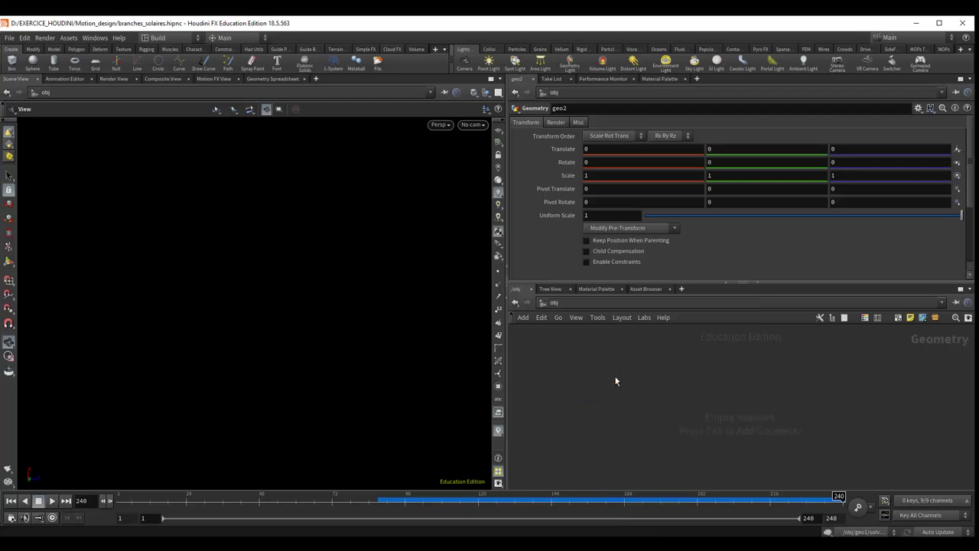
key(Tab)
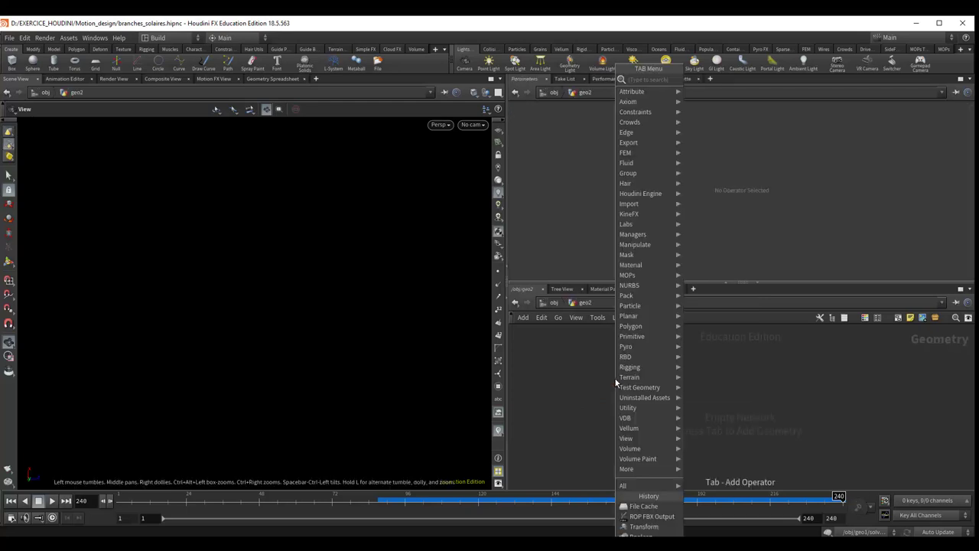
text(torus)
key(Return)
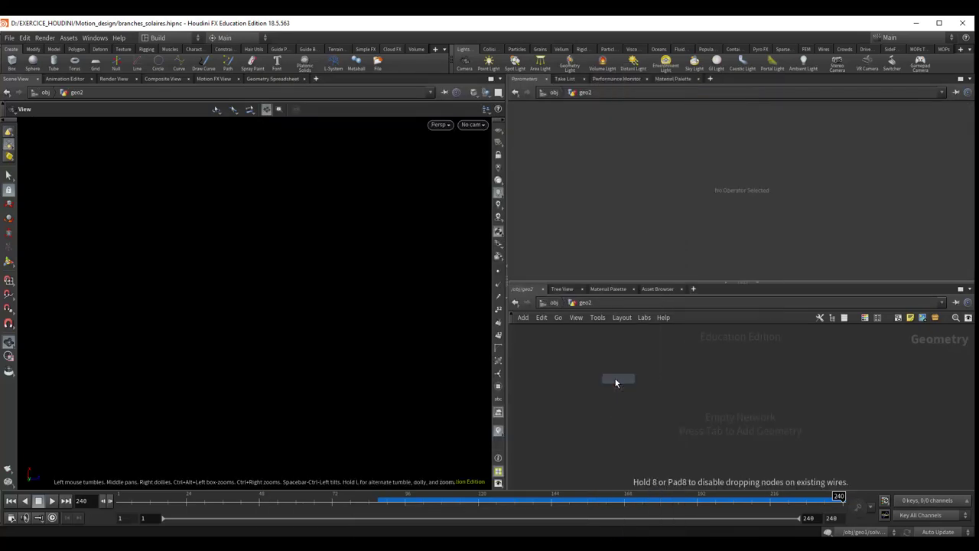
Place torus1 in geo2 with uniform scale 1.89 and radius 2.
click(608, 368)
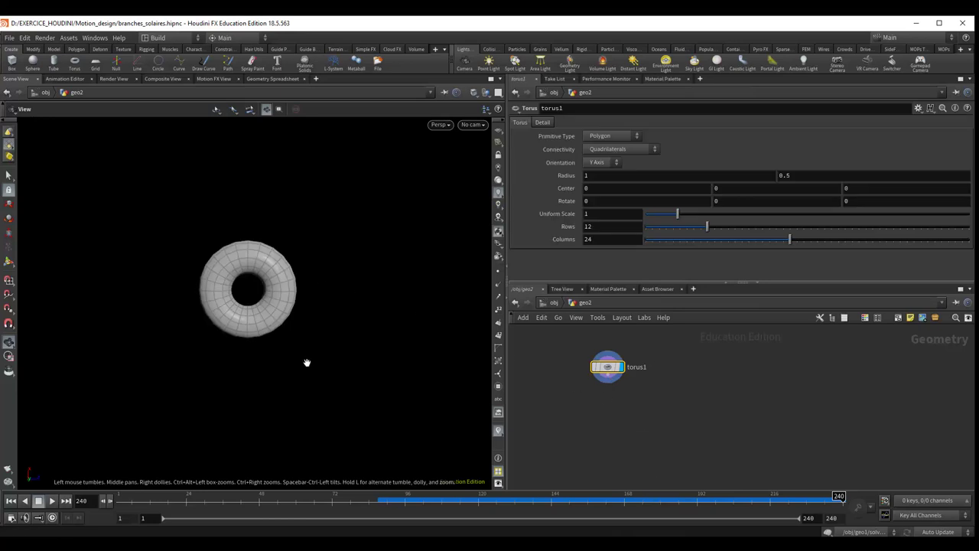
scroll(303, 352, up, 2)
middle_drag(304, 351, 350, 411)
scroll(308, 373, up, 2)
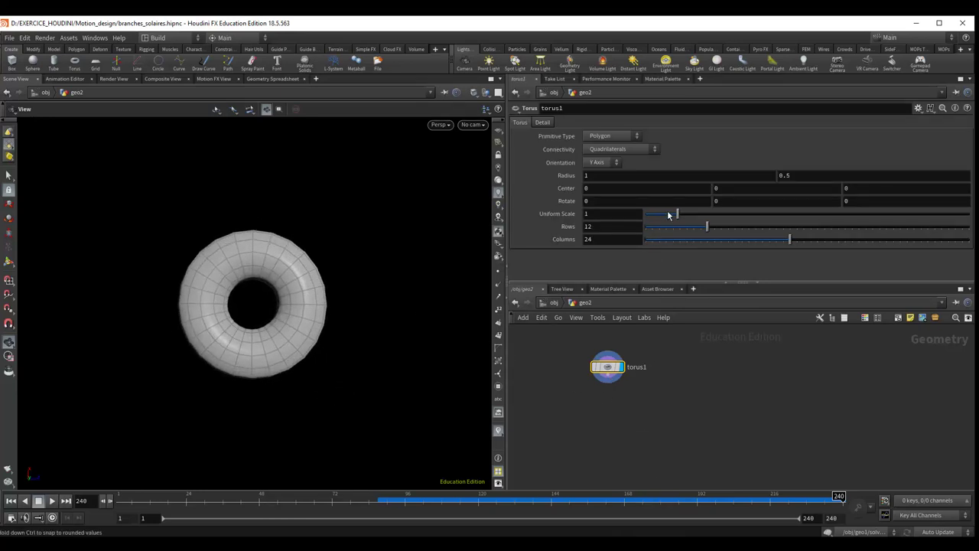
drag(678, 215, 706, 221)
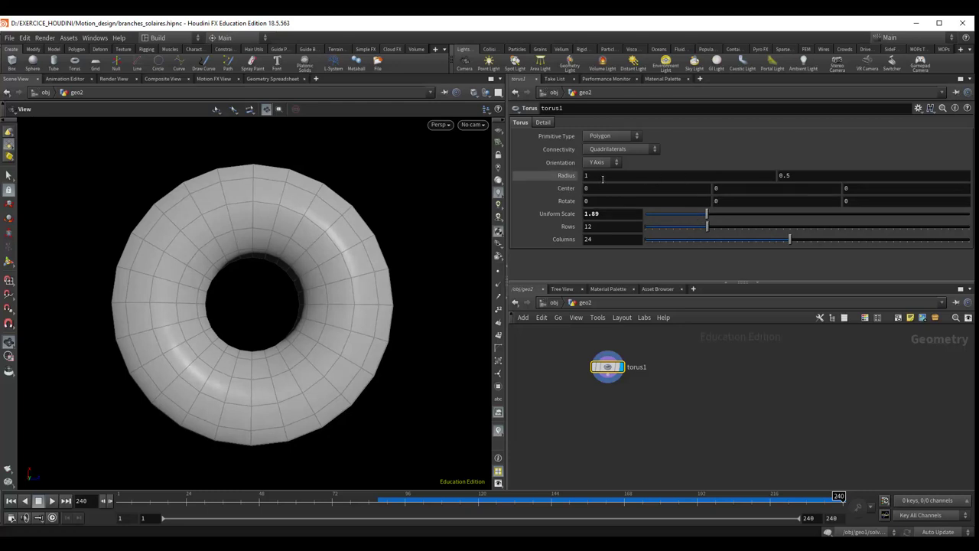
click(575, 175)
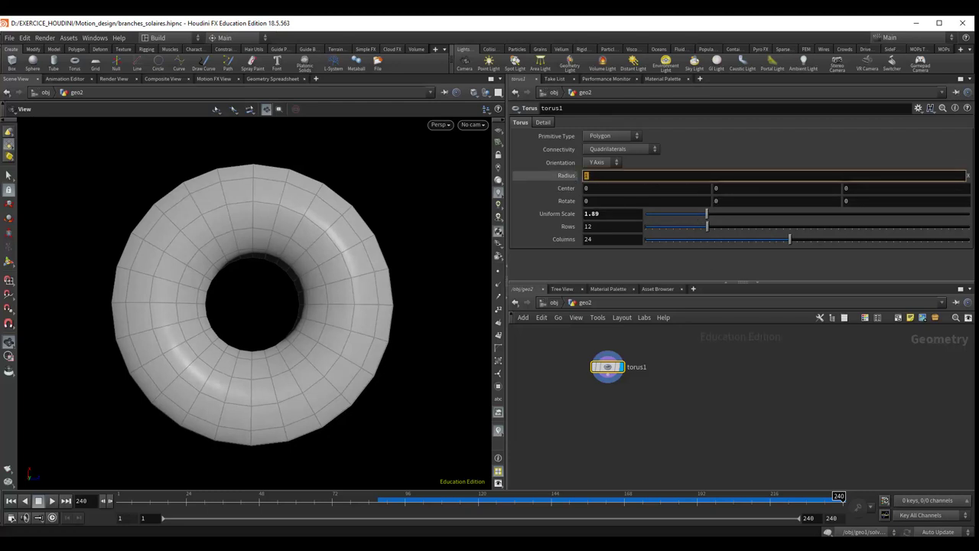
text(2)
key(Return)
mouse_move(615, 368)
mouse_down()
mouse_move(617, 358)
mouse_move(667, 389)
mouse_up()
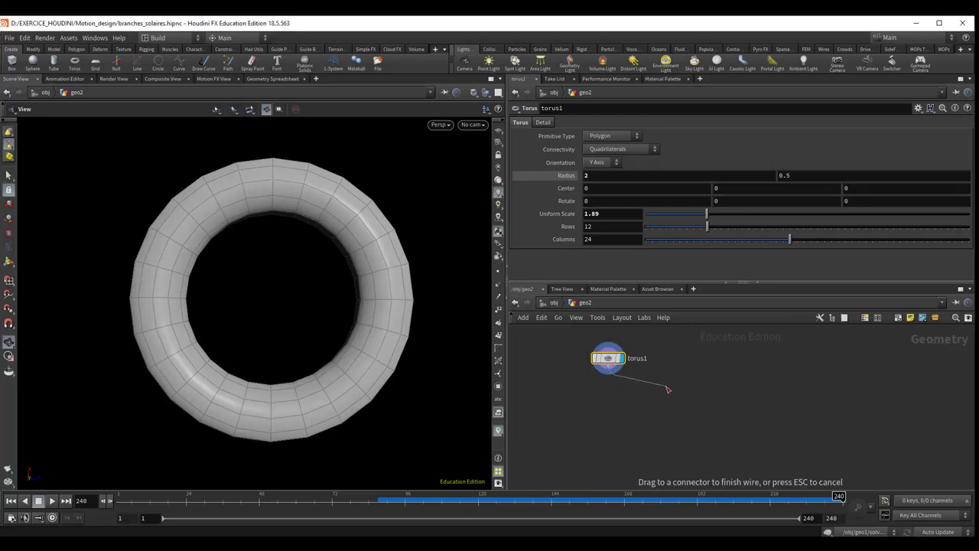
Add a solver1 node wired after torus1 and step inside it.
text(solver)
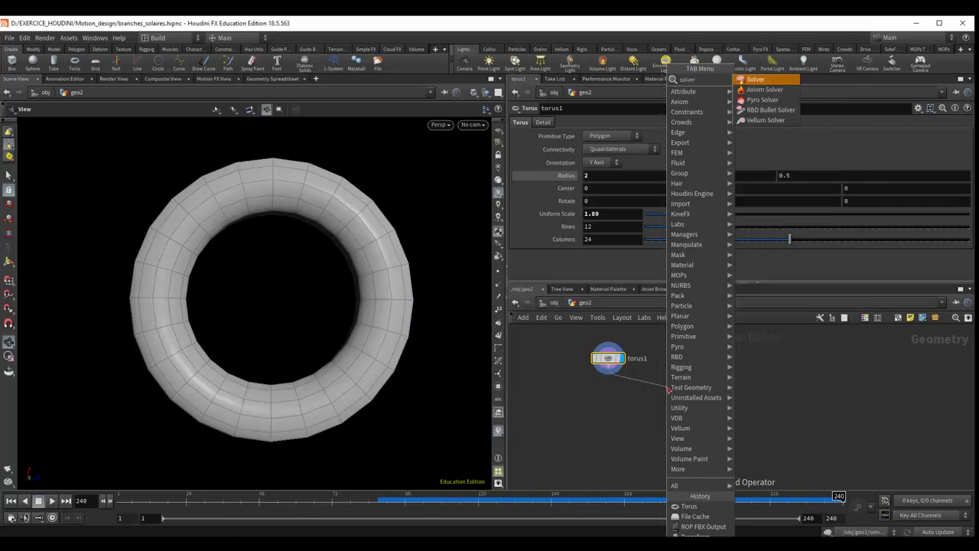
key(Return)
click(667, 390)
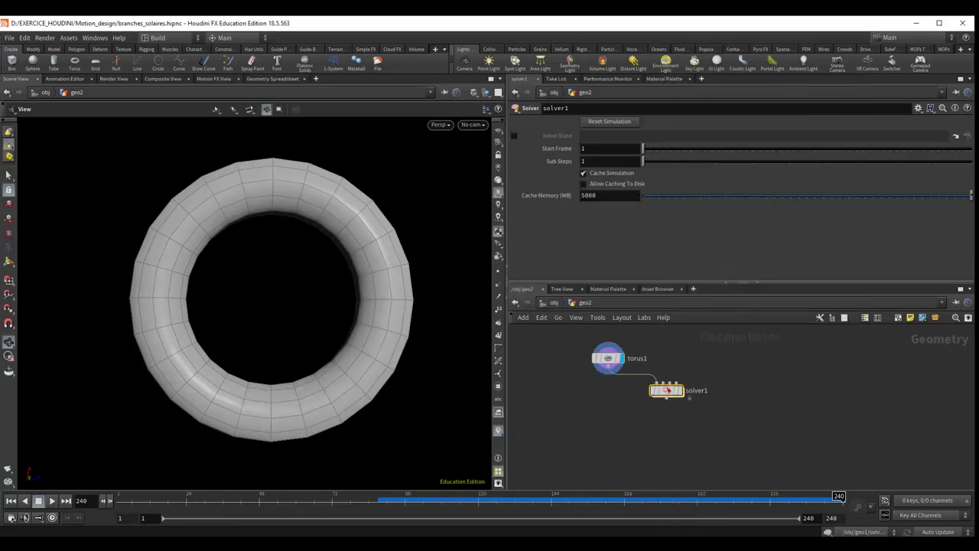
double_click(667, 390)
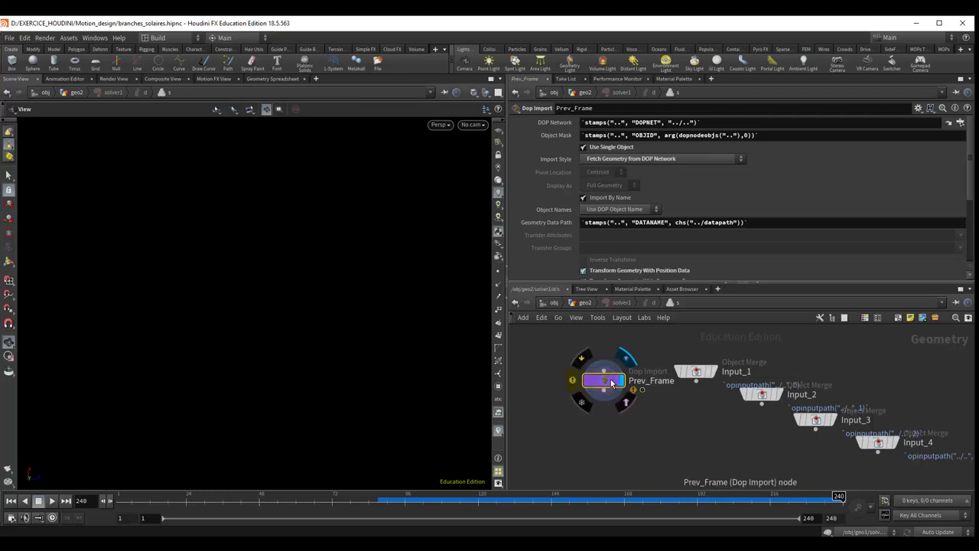
Rearrange the Prev_Frame and Input_1–4 nodes inside solver1.
drag(612, 382, 593, 368)
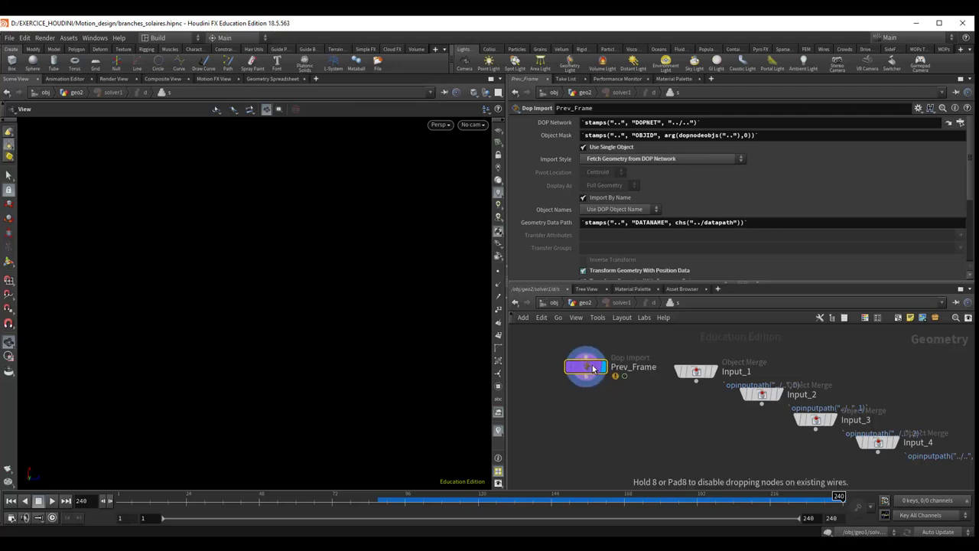
click(584, 304)
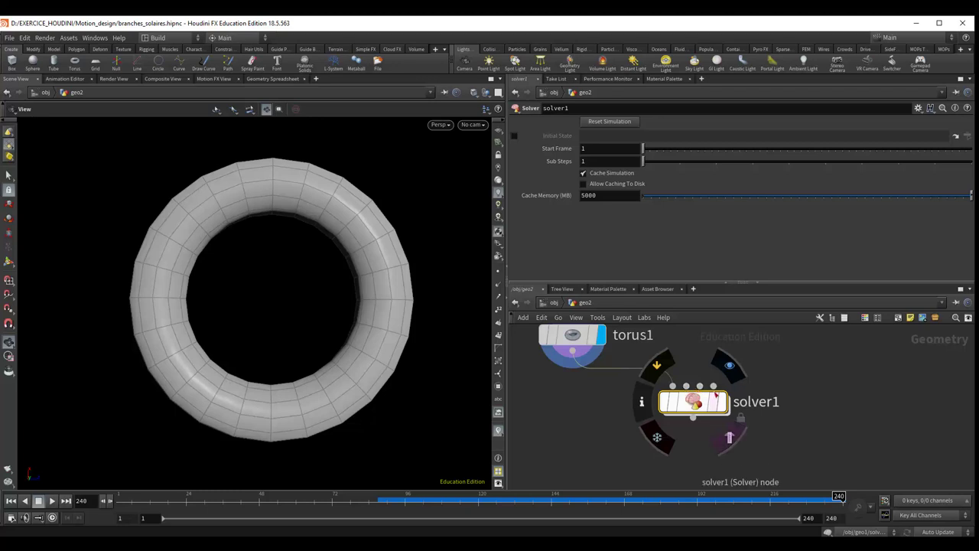
double_click(692, 403)
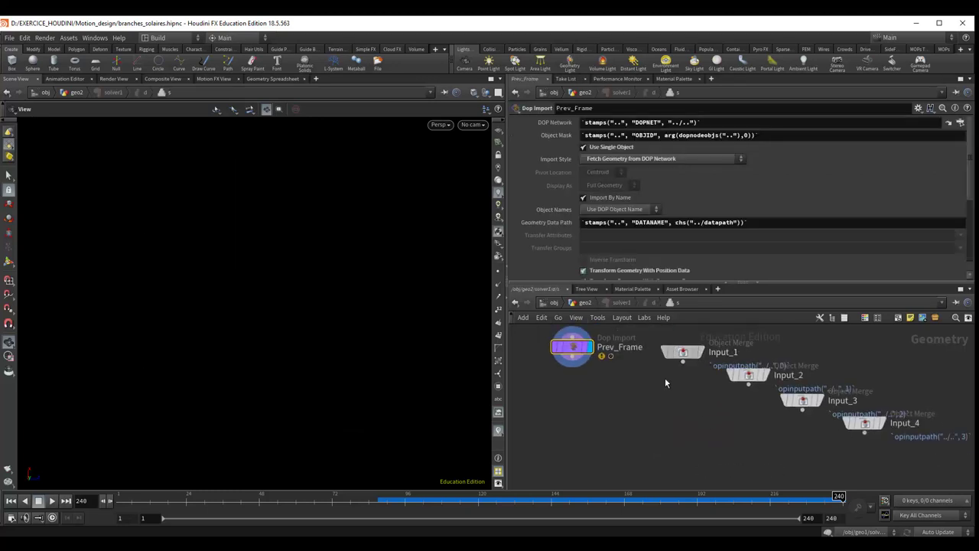
drag(682, 352, 655, 383)
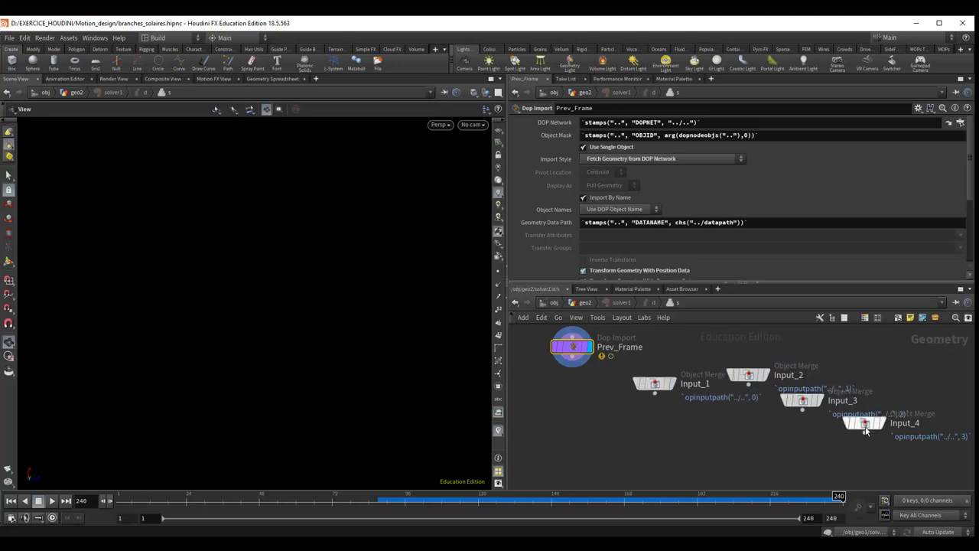
drag(865, 423, 918, 395)
drag(813, 406, 832, 432)
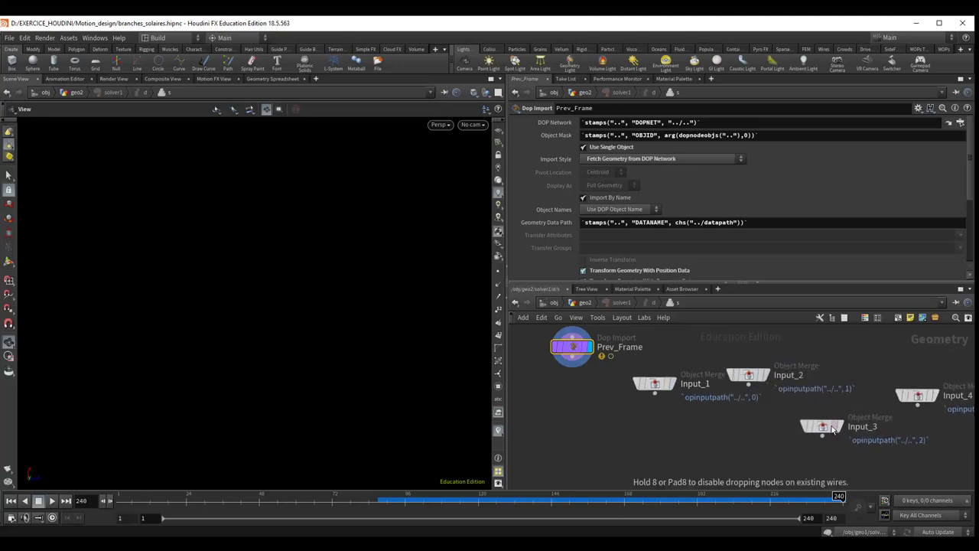
drag(756, 380, 800, 374)
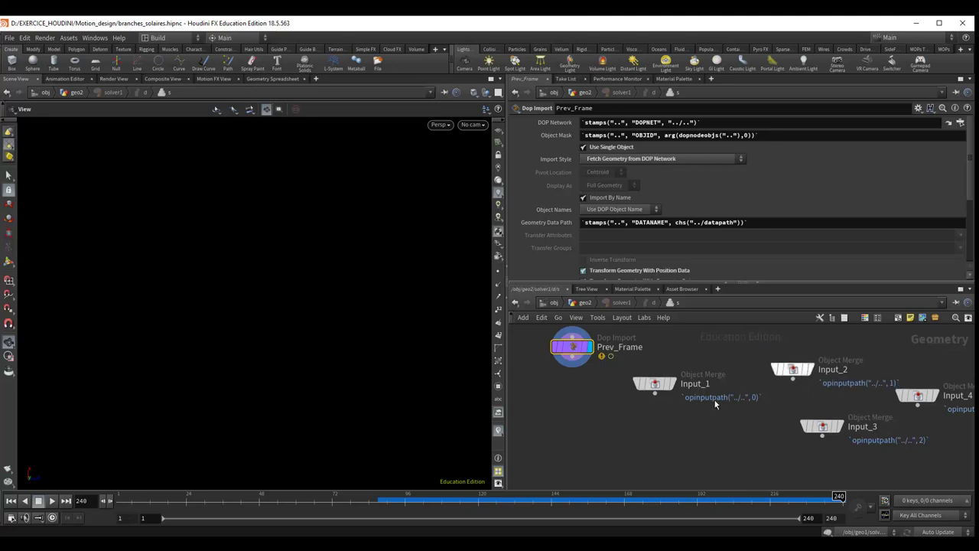
mouse_move(659, 389)
mouse_down()
mouse_move(674, 392)
mouse_move(679, 382)
mouse_up()
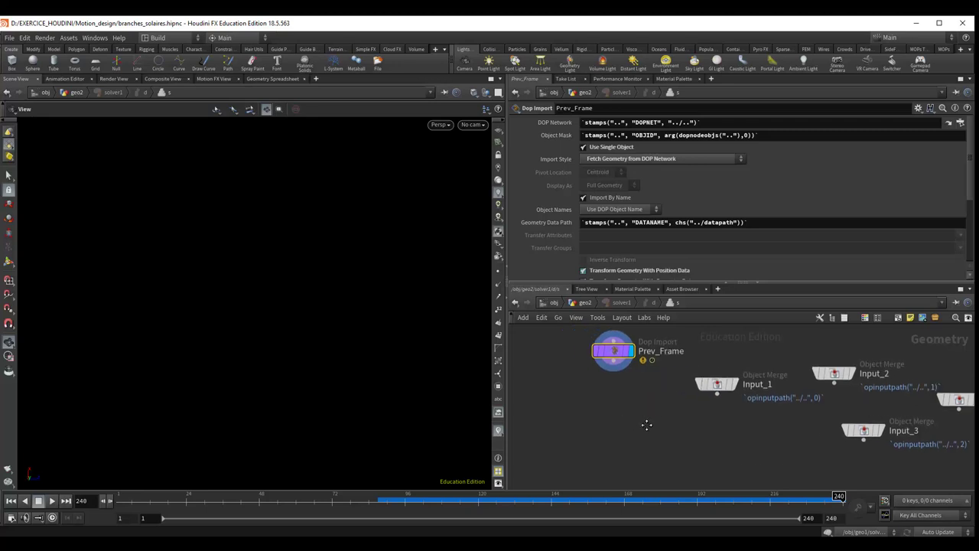
middle_drag(603, 423, 629, 429)
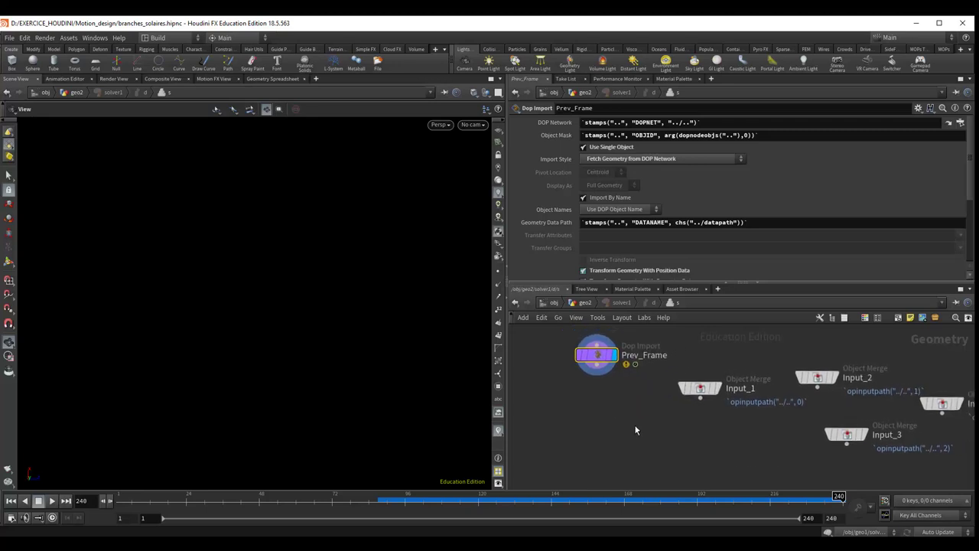
mouse_move(596, 358)
mouse_down()
mouse_move(580, 386)
mouse_move(585, 380)
mouse_up()
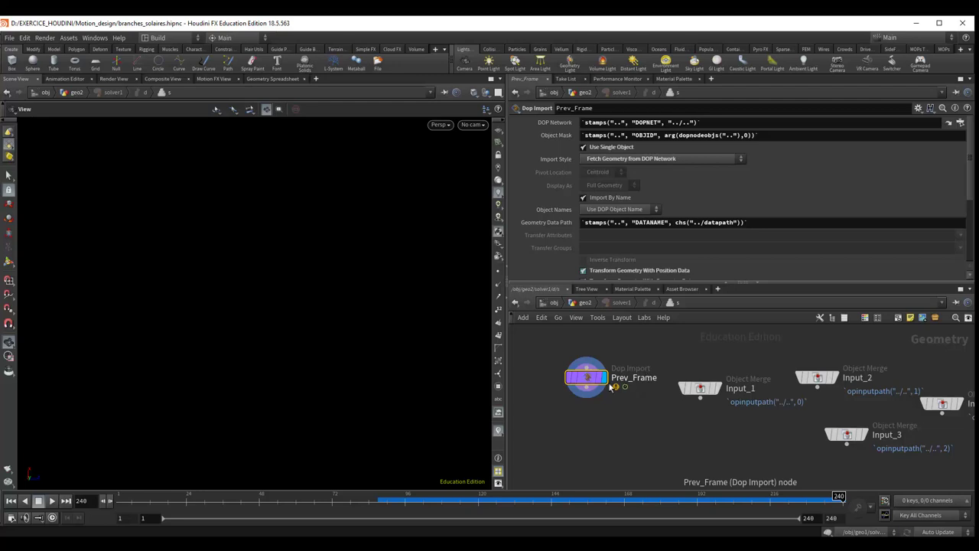
mouse_move(590, 391)
mouse_down()
mouse_move(620, 430)
mouse_move(650, 436)
mouse_up()
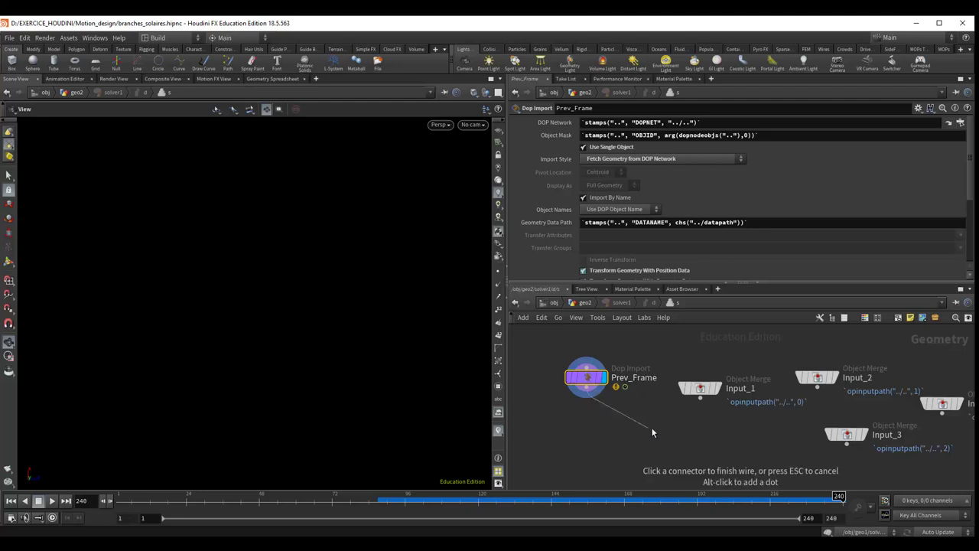
Cancel the stray wires from Prev_Frame and Input_1, leaving the solver nodes unconnected.
key(Escape)
mouse_move(670, 437)
middle_down()
mouse_move(663, 392)
mouse_move(732, 487)
middle_up()
mouse_move(615, 376)
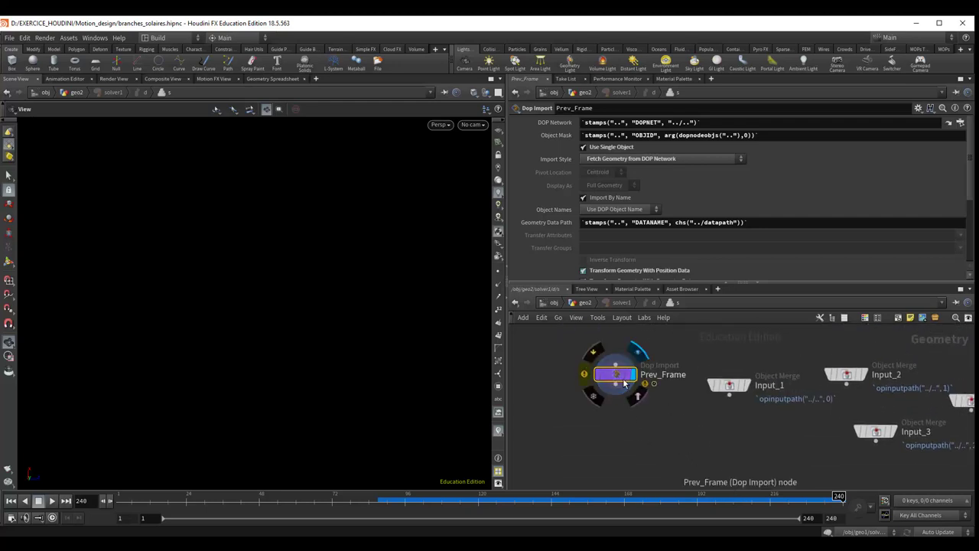
mouse_move(715, 457)
middle_down()
mouse_move(695, 409)
mouse_move(693, 482)
middle_up()
click(618, 383)
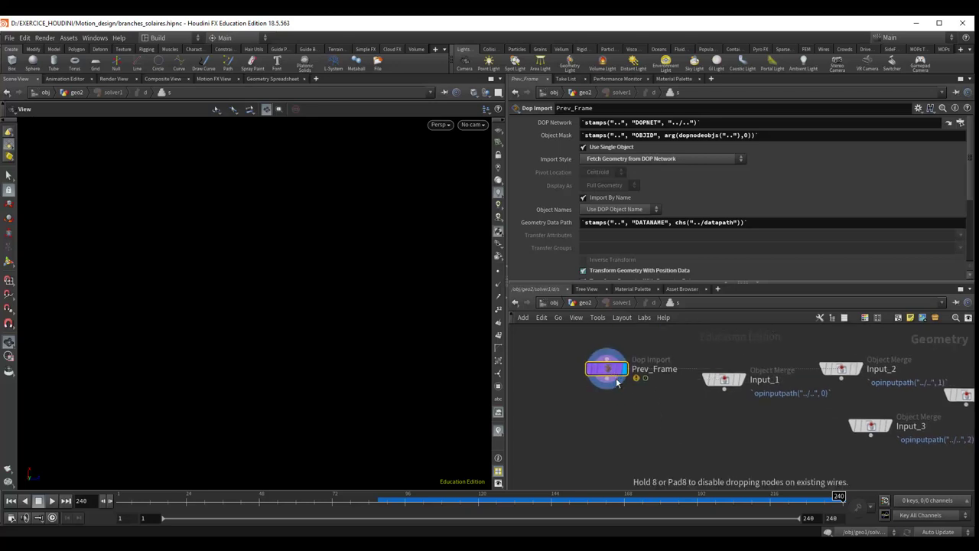
mouse_move(706, 432)
middle_down()
mouse_move(699, 385)
mouse_move(688, 438)
middle_up()
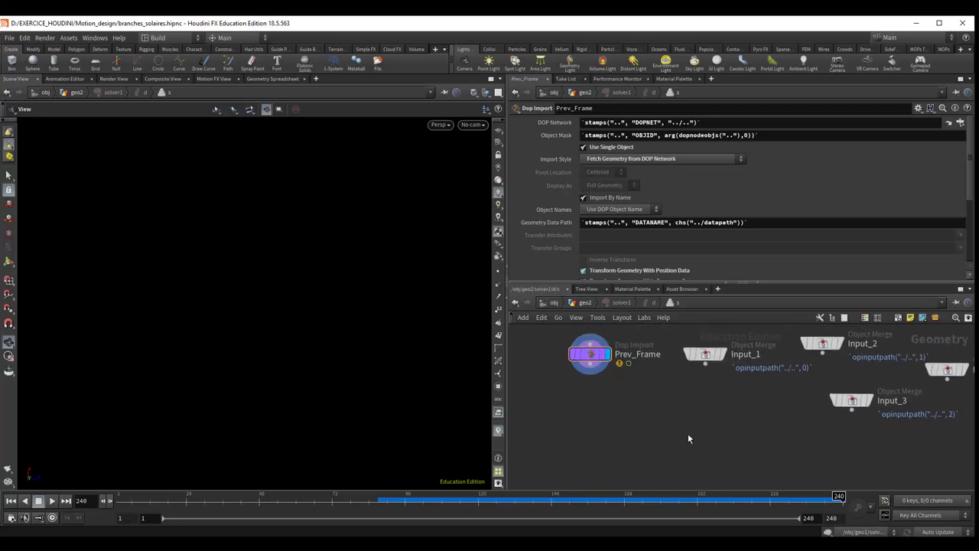
drag(704, 365, 645, 411)
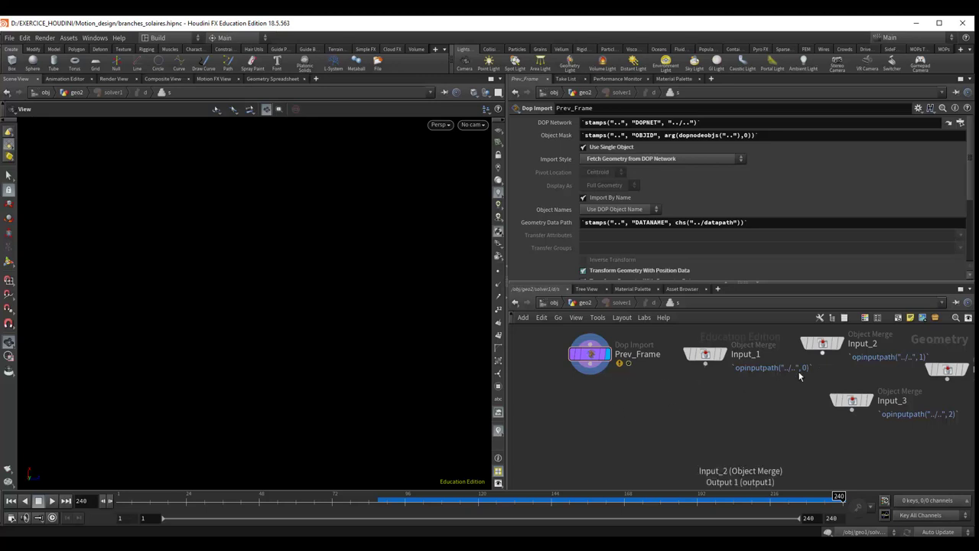
key(Escape)
drag(590, 374, 647, 397)
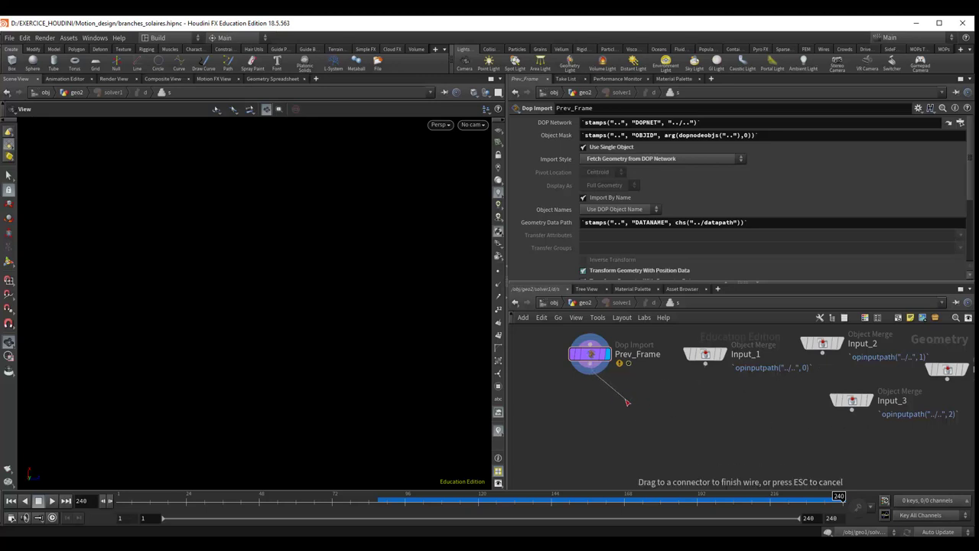
key(Escape)
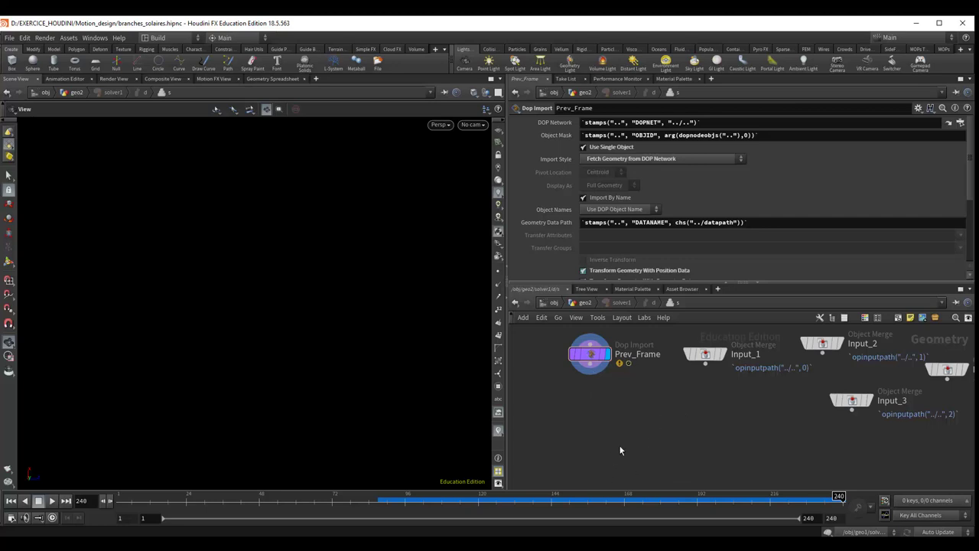
Rewind the timeline to frame 1.
middle_drag(620, 446, 627, 429)
scroll(612, 432, down, 3)
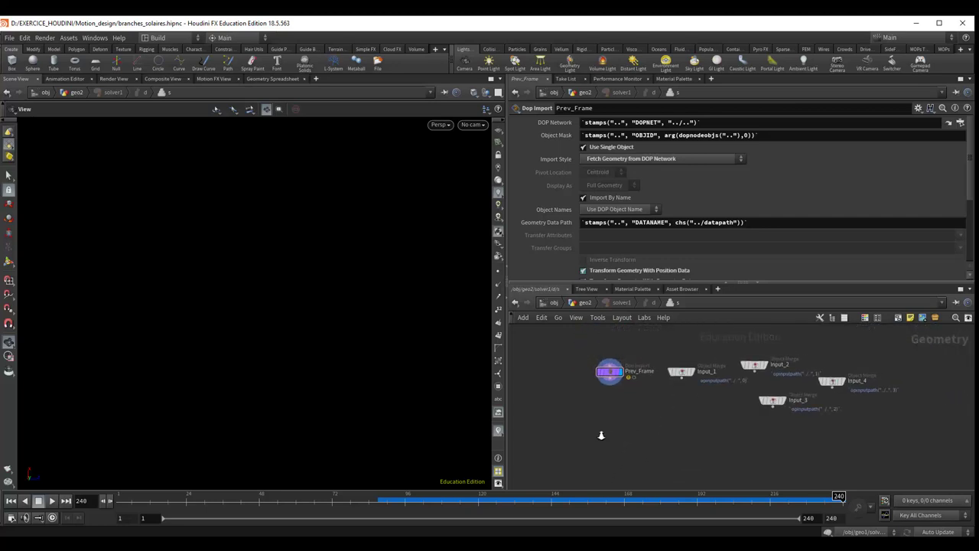
scroll(604, 435, up, 2)
scroll(639, 432, down, 1)
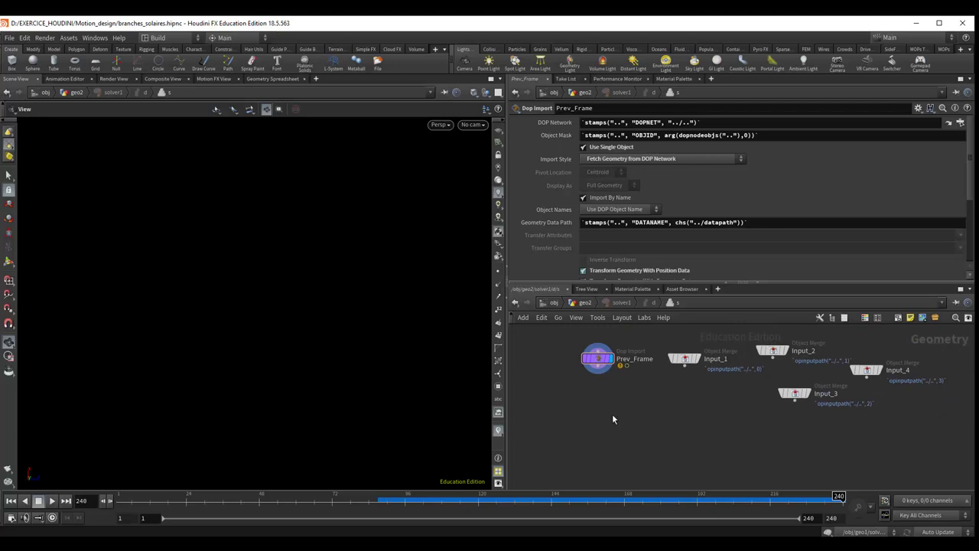
click(10, 501)
key(Tab)
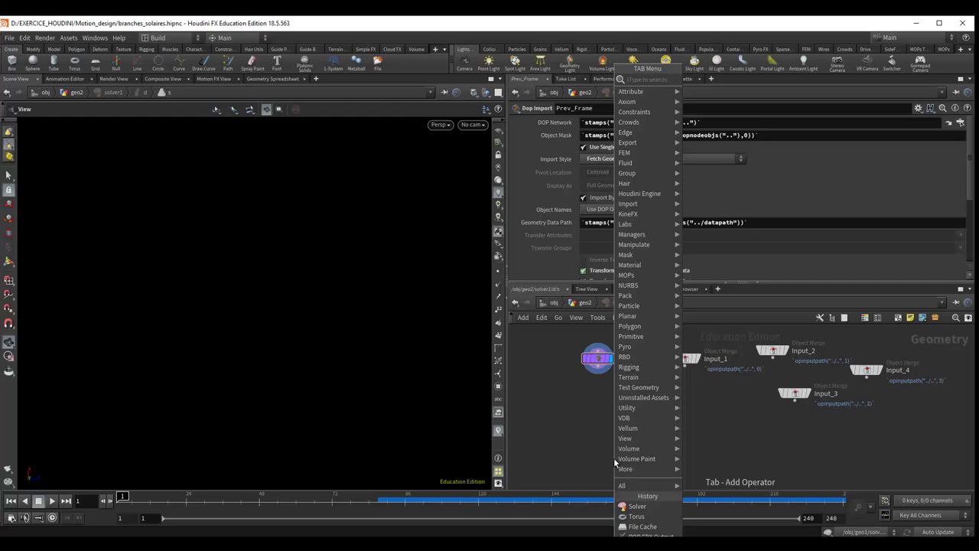
Add a Copy to Points node inside the solver1 network.
text(copy)
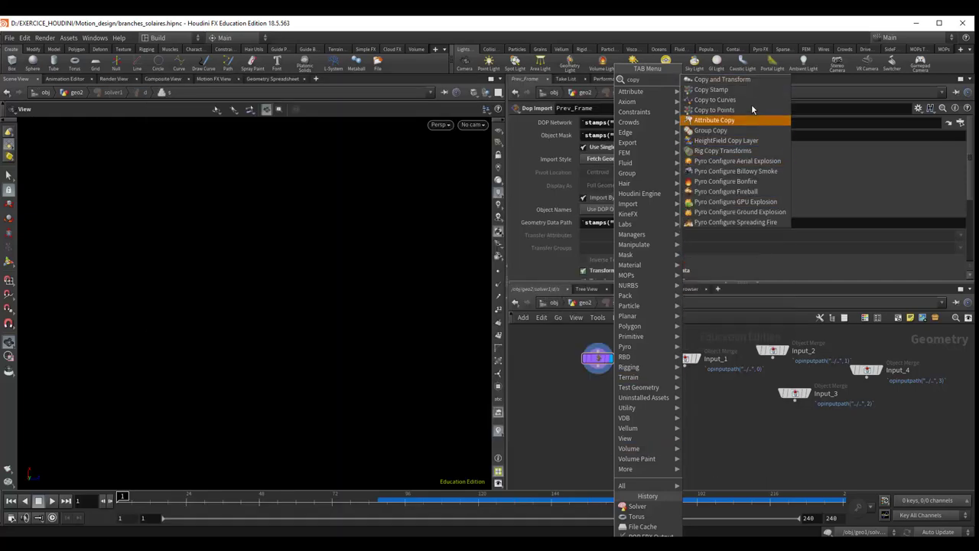
click(729, 121)
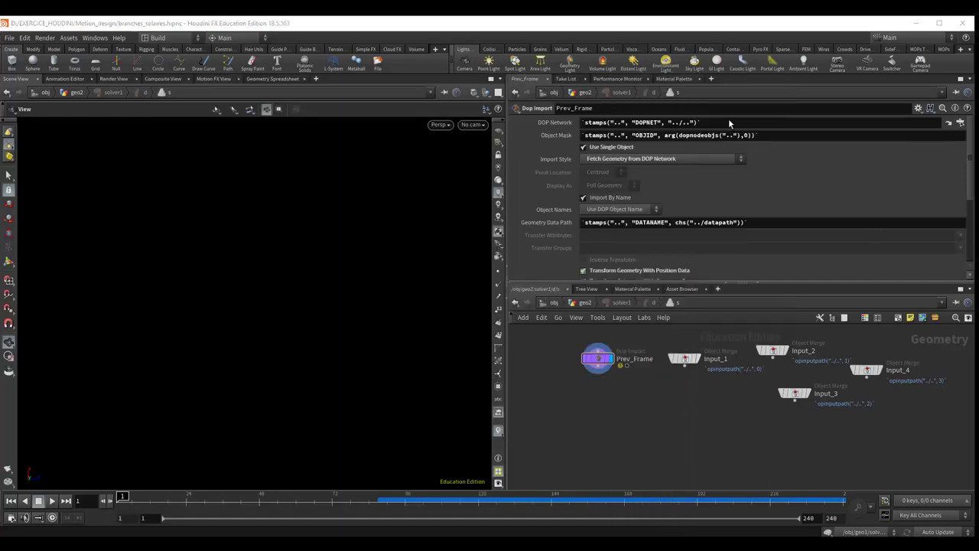
click(641, 439)
scroll(724, 432, up, 2)
scroll(724, 435, down, 2)
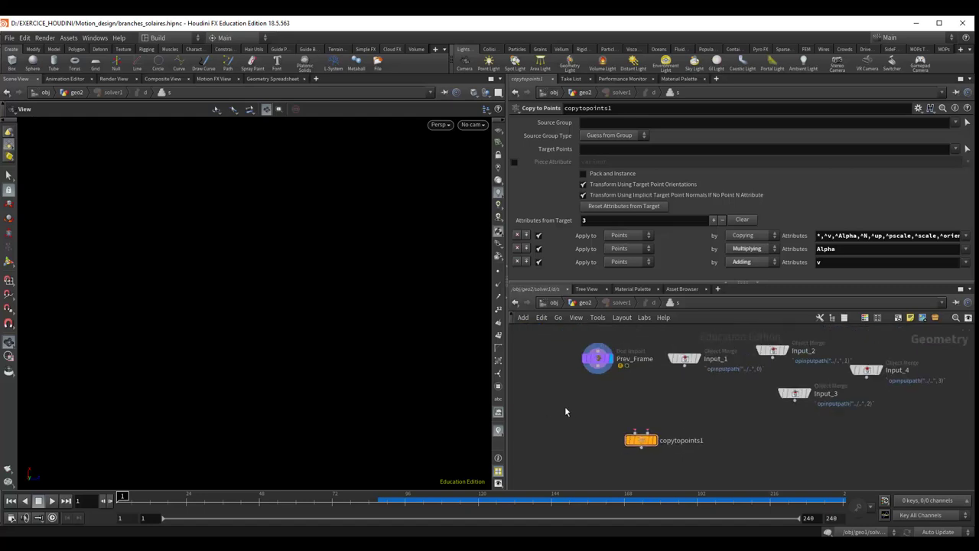
Search for and choose a Sphere node to add.
key(Tab)
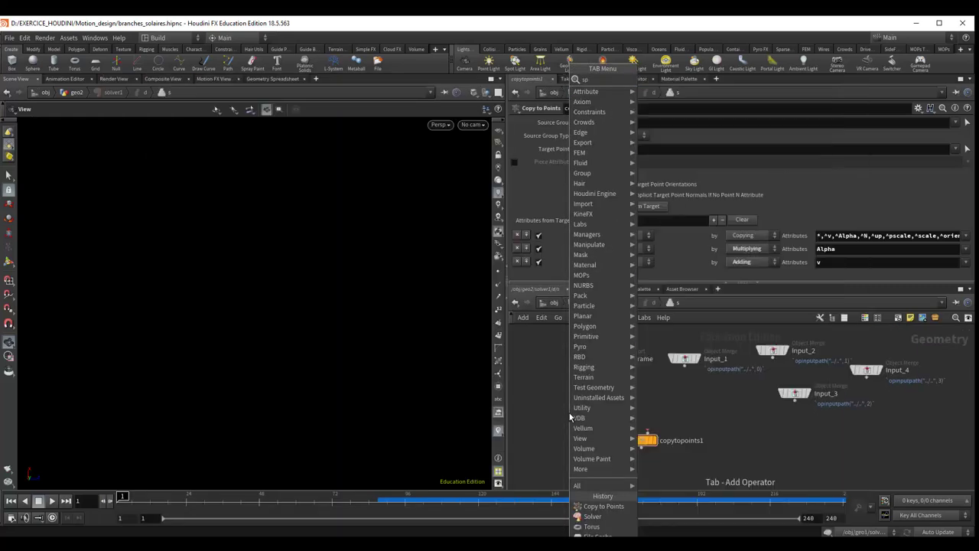
text(spe)
key(BackSpace)
key(BackSpace)
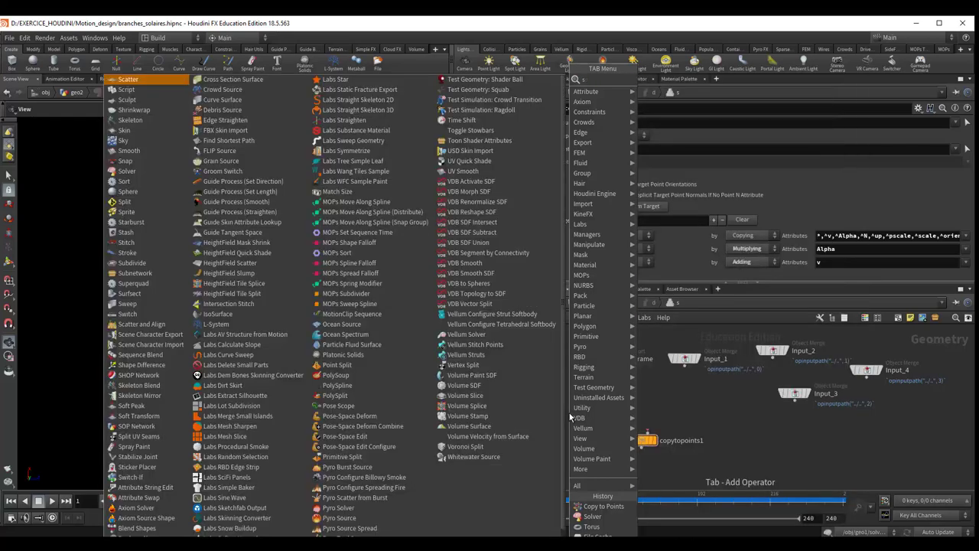
text(p)
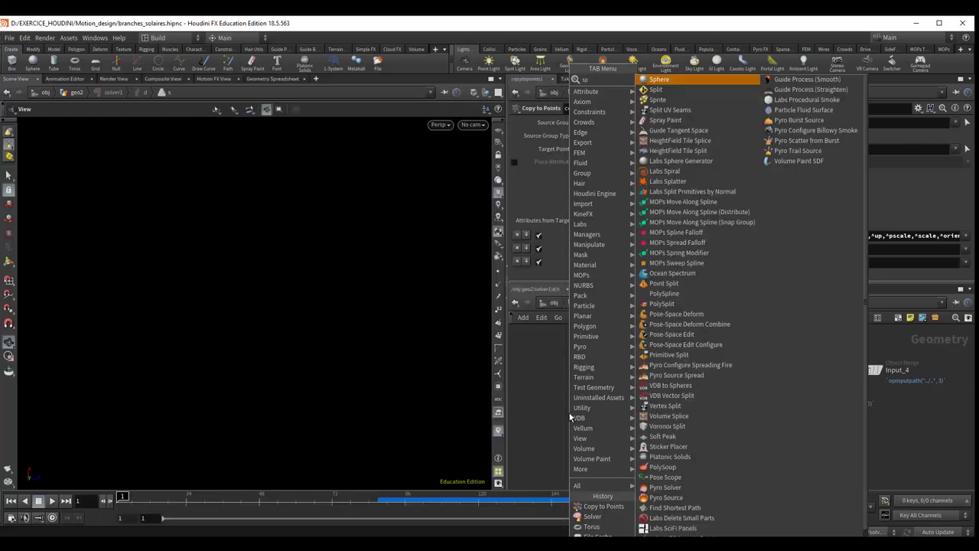
text(he)
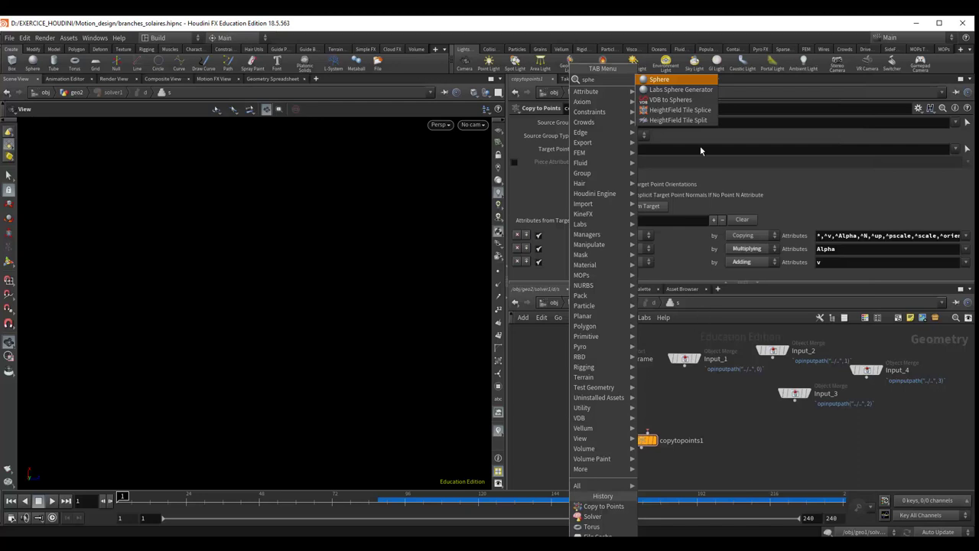
click(679, 78)
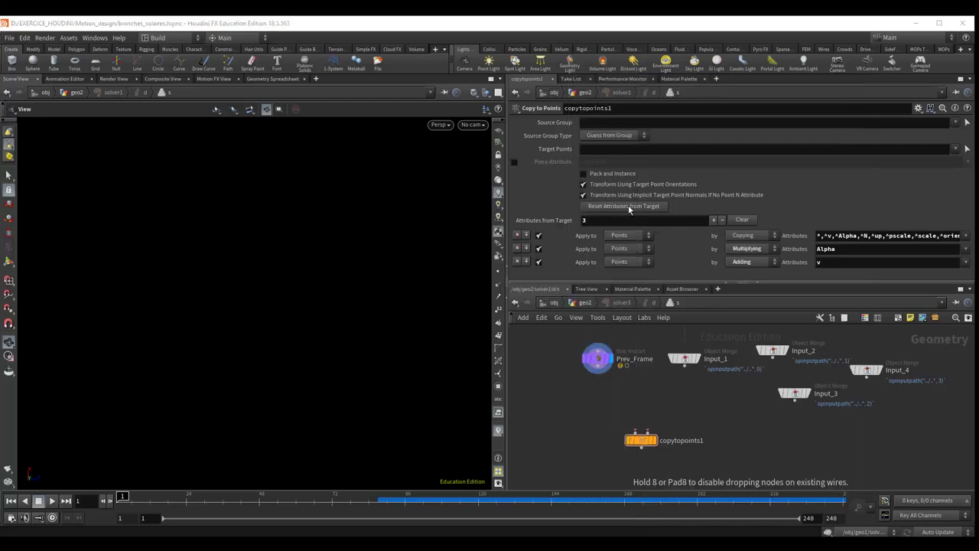
Feed sphere1 into copytopoints1's first input and Input_1 into its second.
click(590, 413)
drag(589, 418, 637, 432)
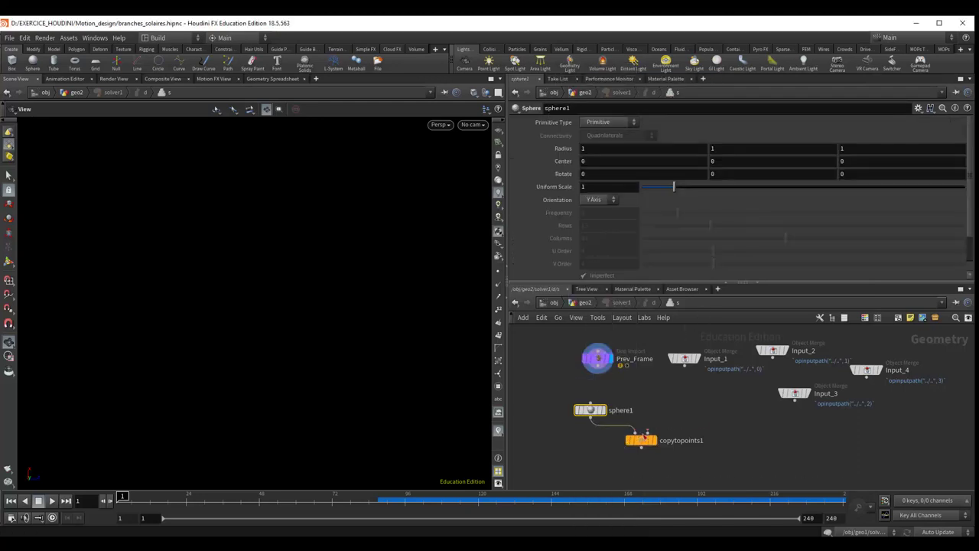
click(601, 370)
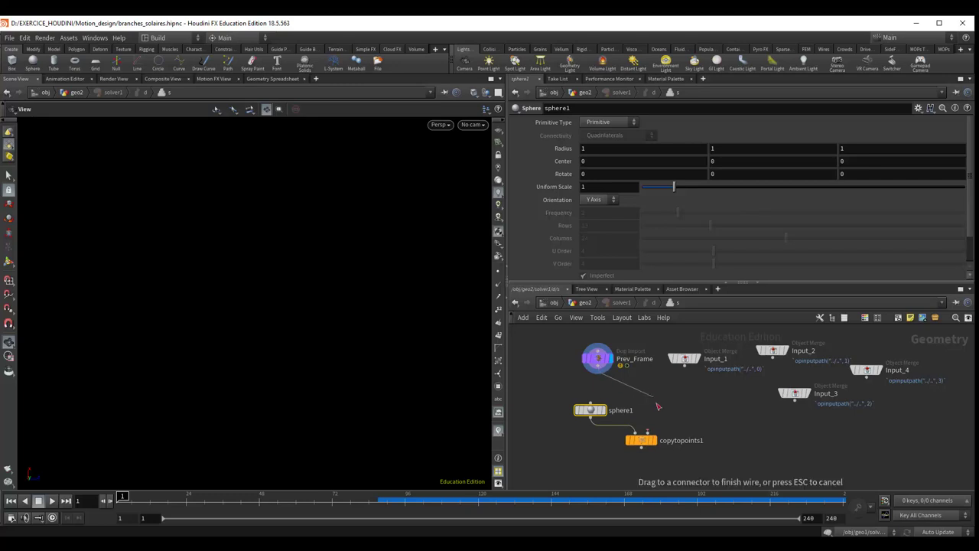
key(Escape)
click(685, 366)
click(657, 449)
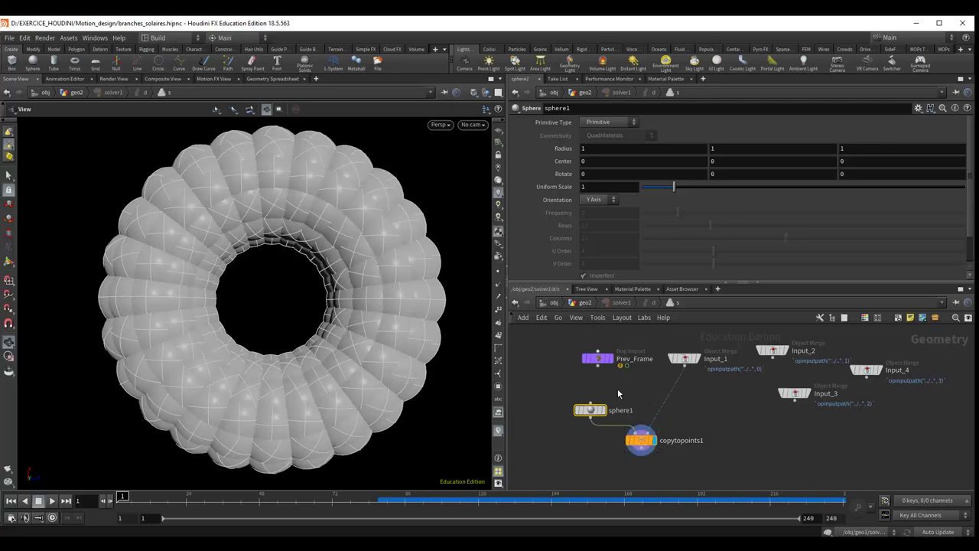
Set sphere1's uniform scale to 0.11 and begin searching for a Scatter node.
click(586, 305)
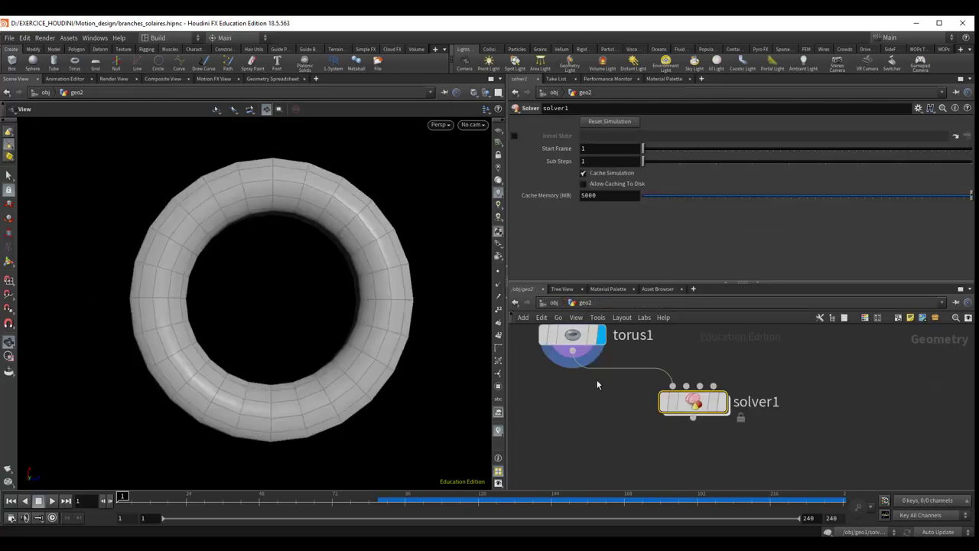
double_click(687, 398)
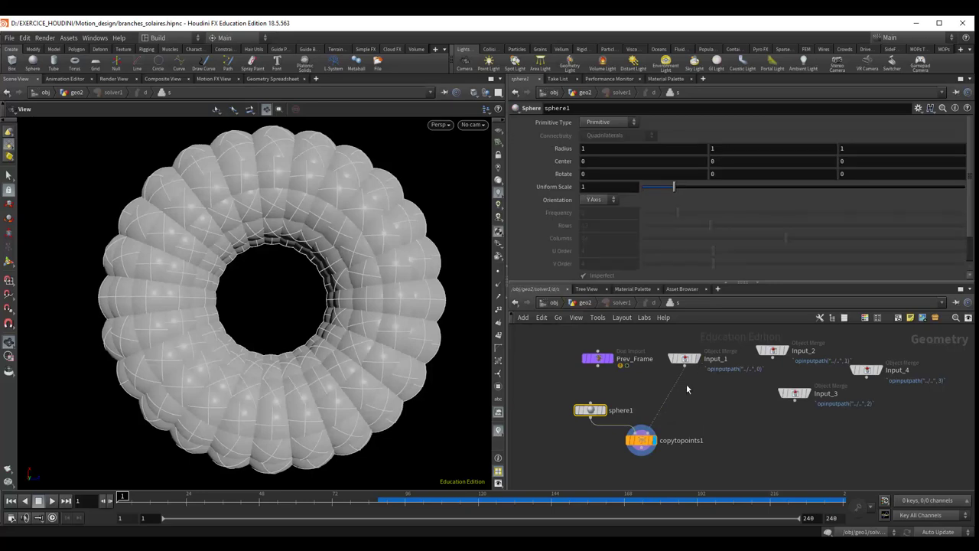
mouse_move(419, 399)
mouse_down()
mouse_move(410, 306)
mouse_move(415, 332)
mouse_up()
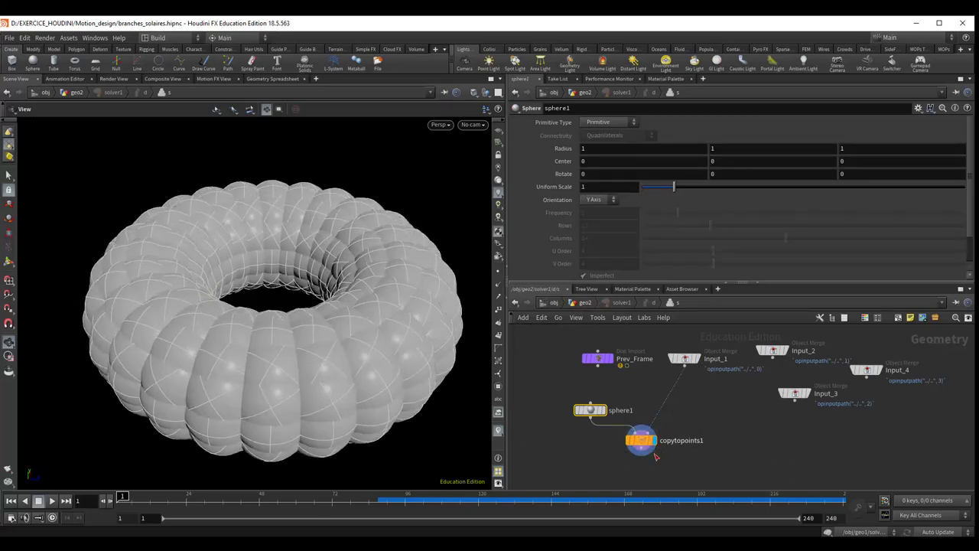
drag(641, 440, 679, 448)
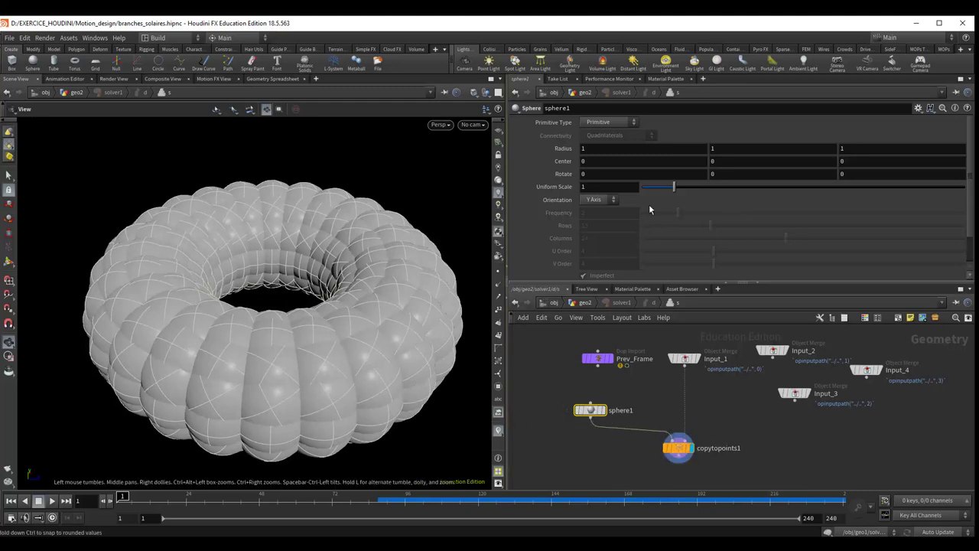
drag(672, 185, 647, 195)
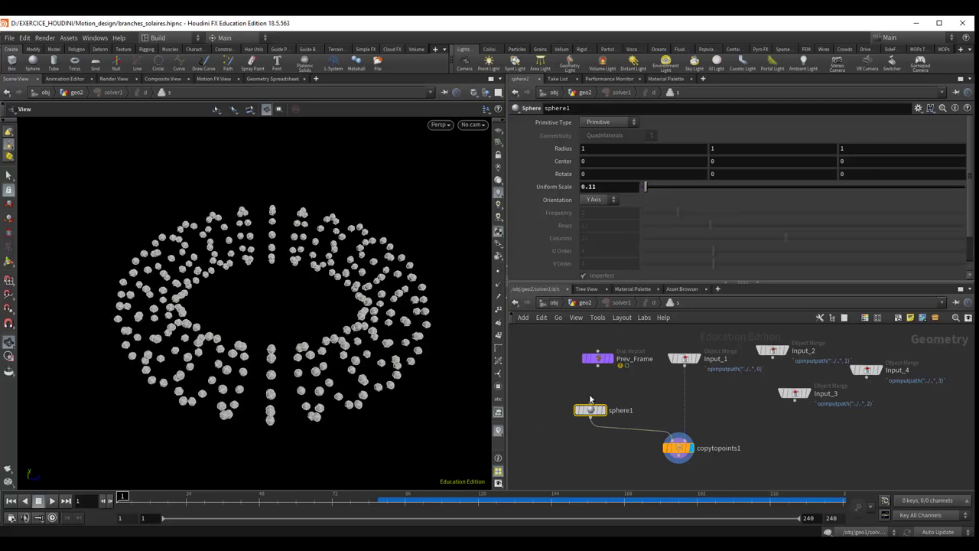
click(577, 454)
middle_drag(577, 454, 551, 440)
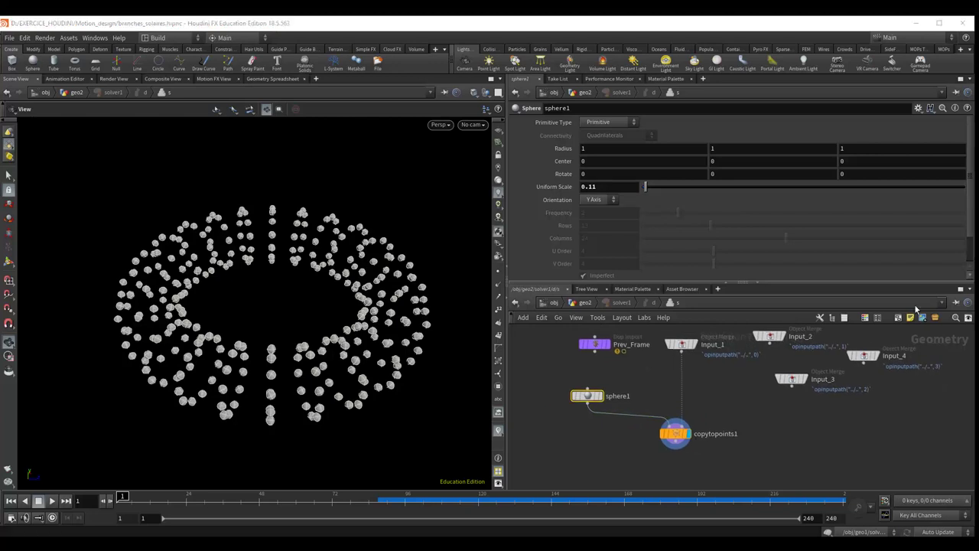
click(698, 407)
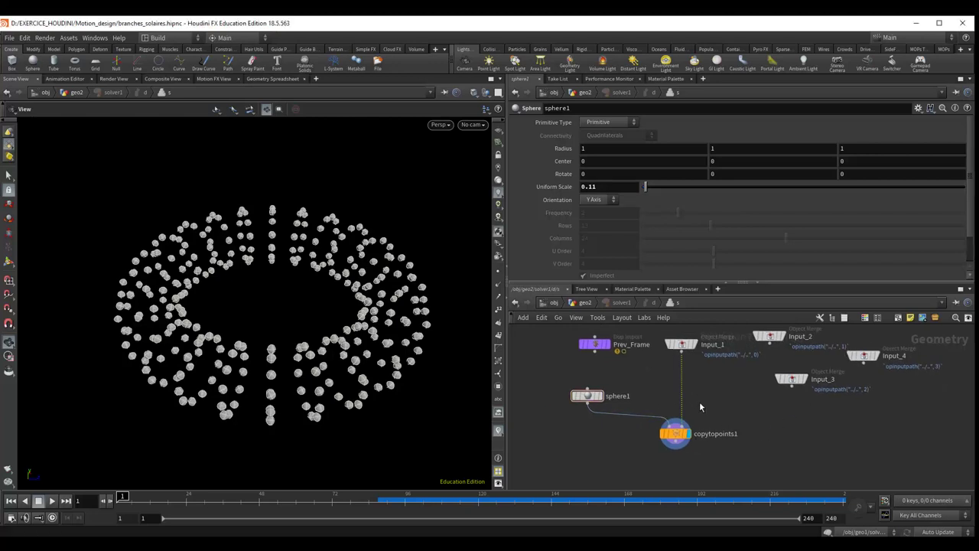
key(Tab)
text(scatt)
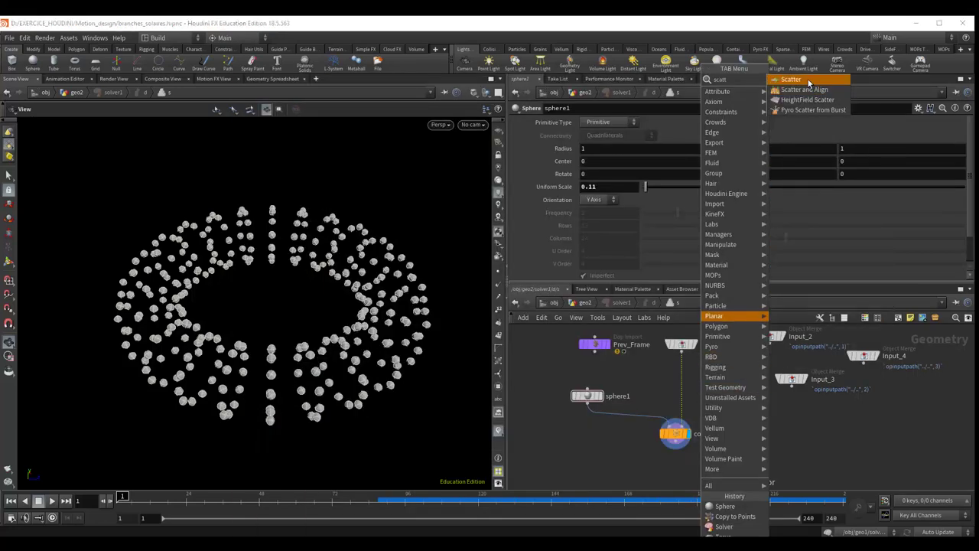
Insert a Scatter node before copytopoints1 with Force Total Count 25.
key(Return)
click(677, 393)
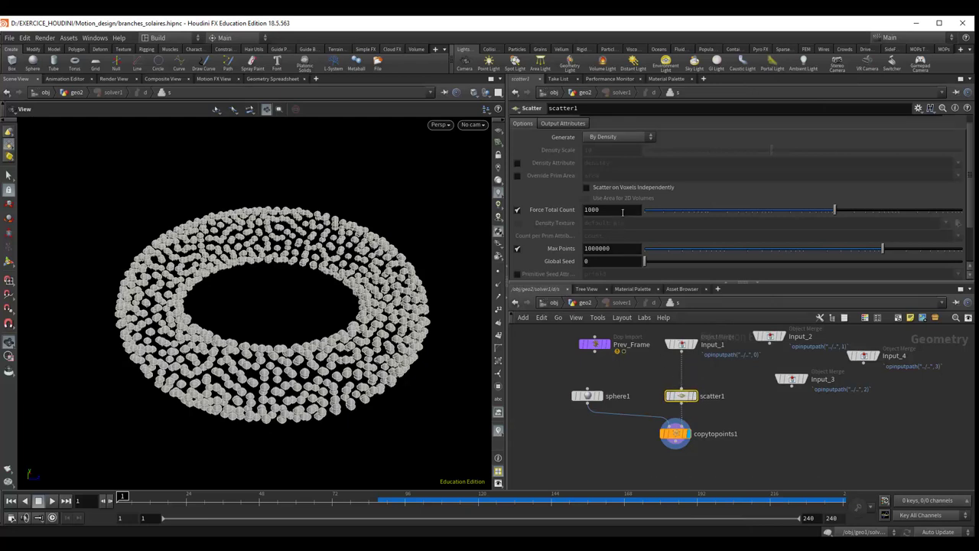
click(592, 210)
text(25)
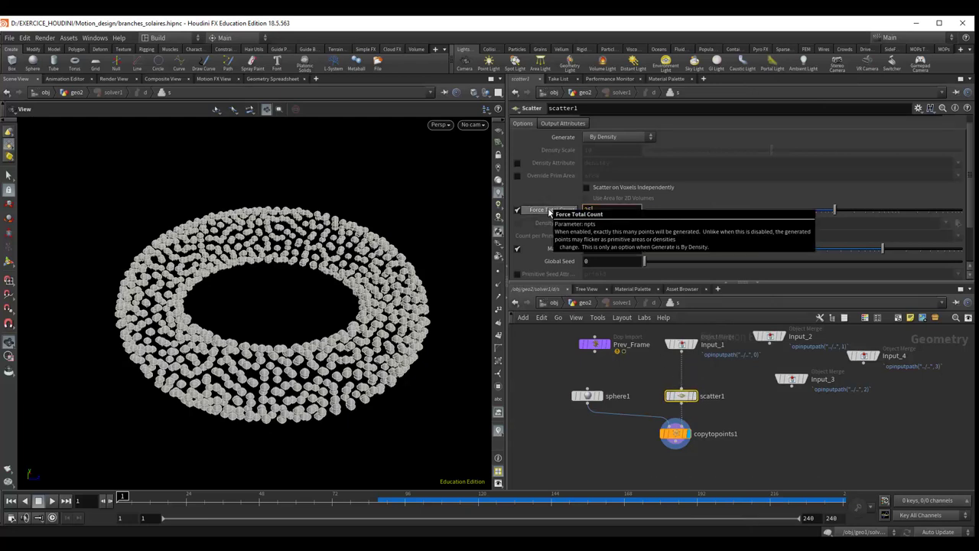
key(Return)
Lower copytopoints1 in the network and start playing the simulation.
mouse_move(354, 256)
mouse_down()
mouse_move(325, 346)
mouse_move(336, 349)
mouse_up()
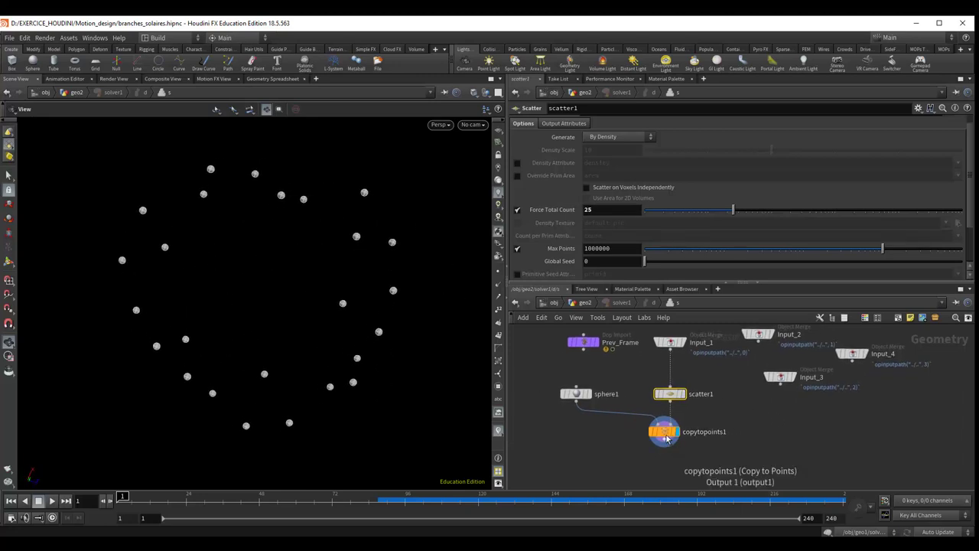
drag(665, 433, 667, 445)
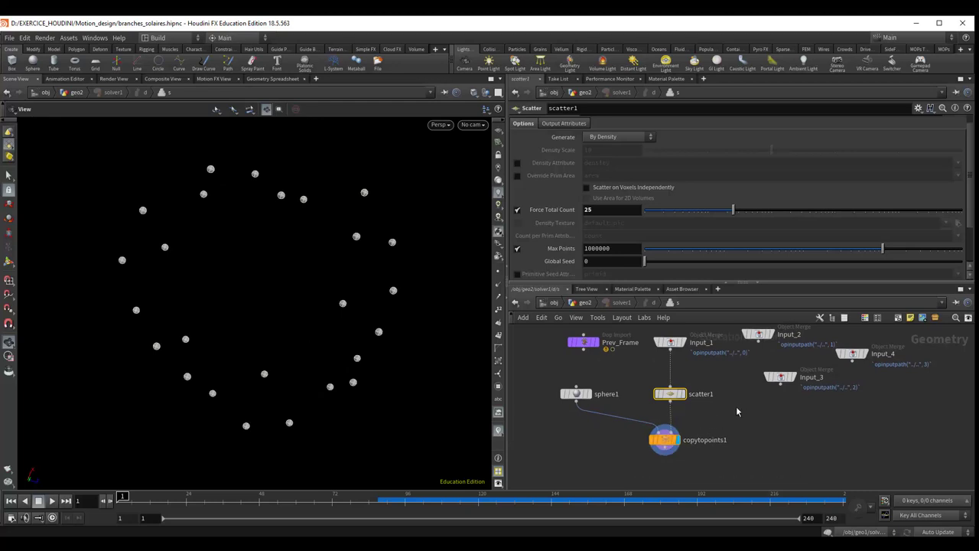
middle_drag(740, 412, 739, 437)
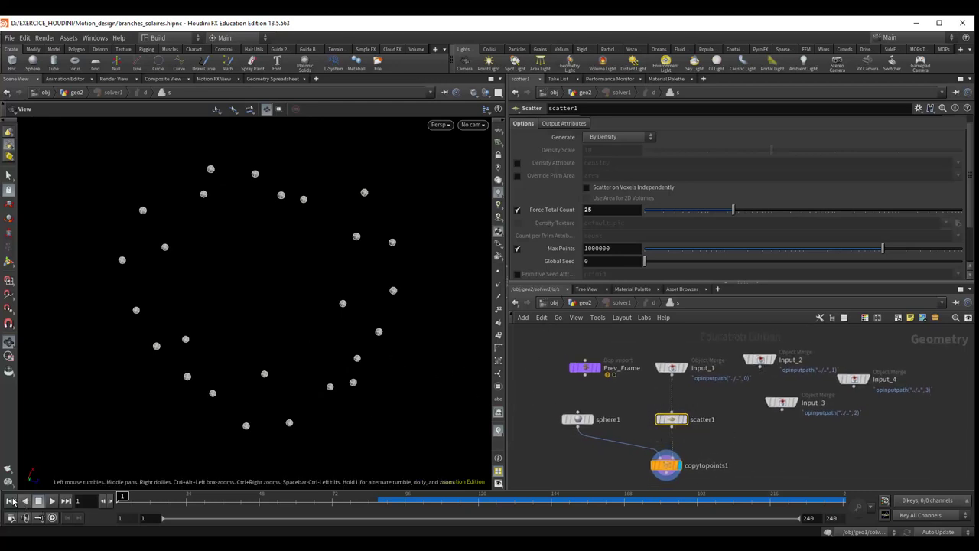
click(52, 504)
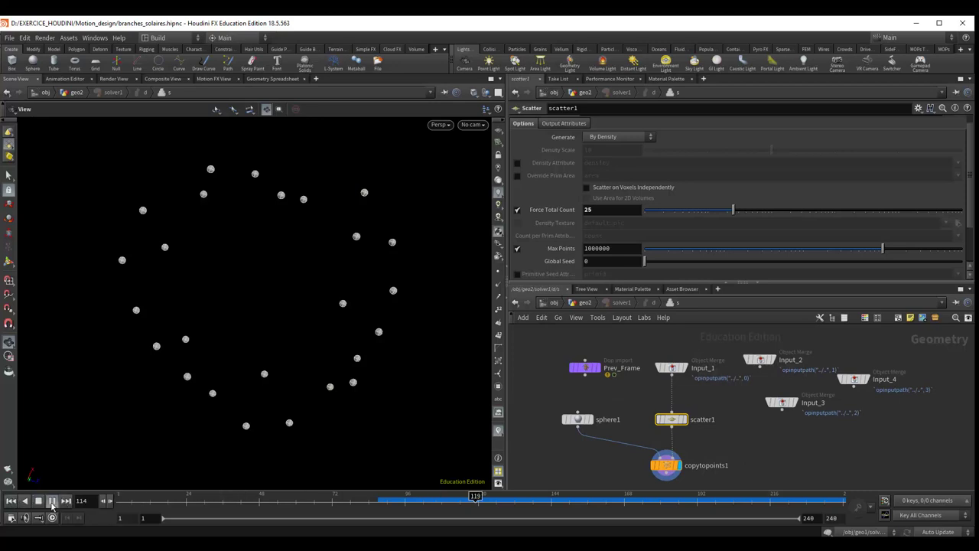
click(52, 503)
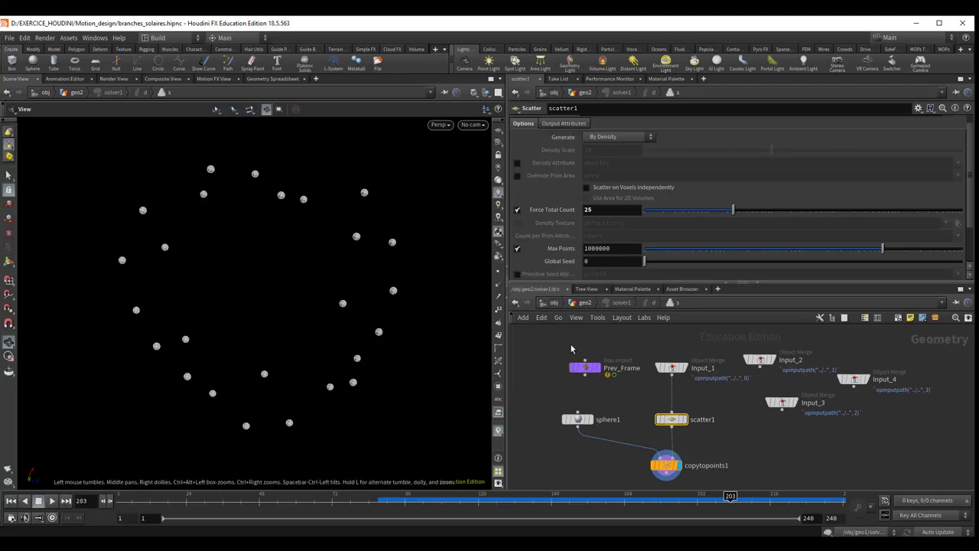
click(581, 303)
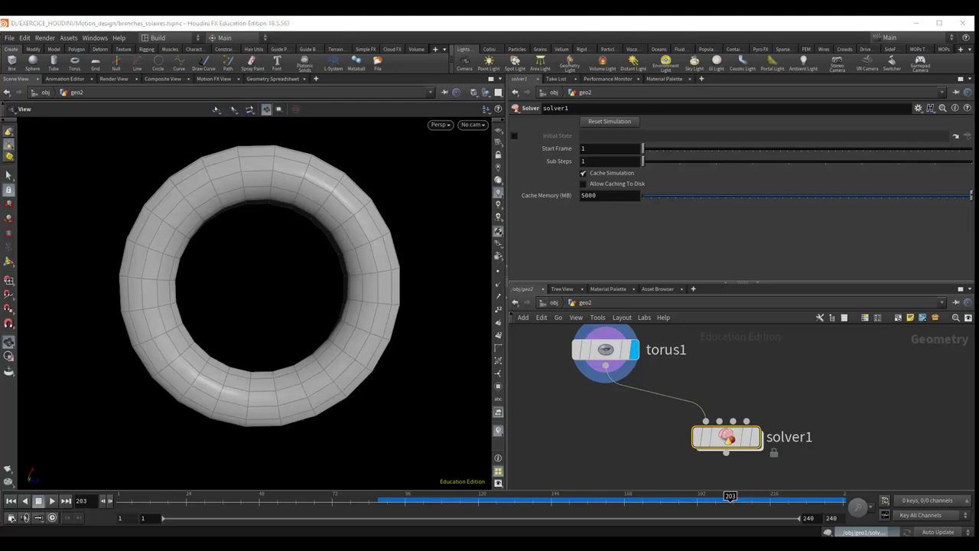
click(11, 500)
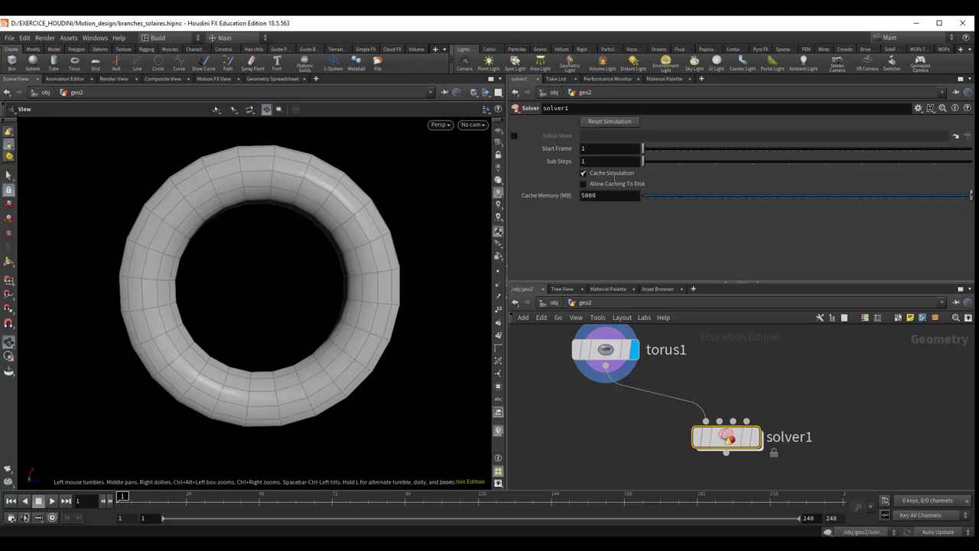
click(53, 501)
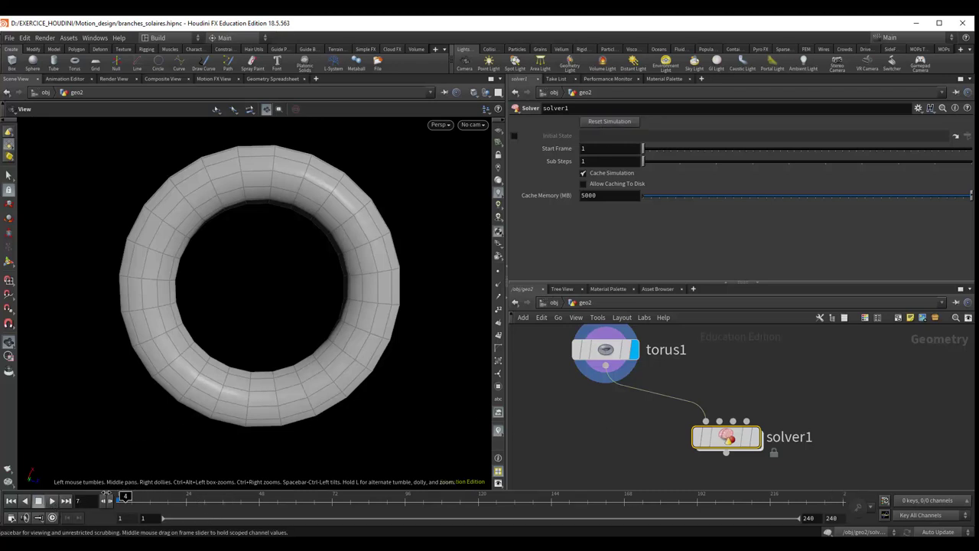
double_click(725, 451)
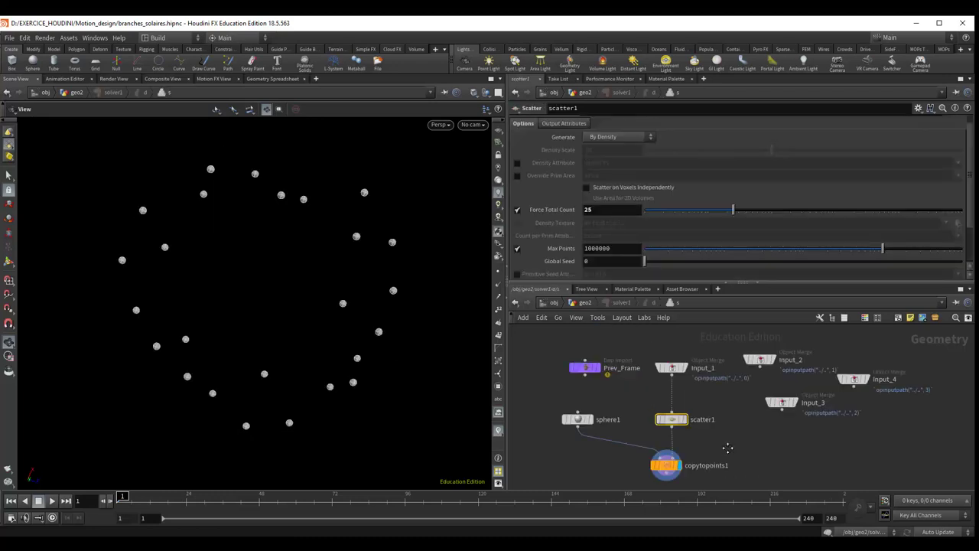
Reposition the Prev_Frame node next to sphere1 in the solver network.
scroll(742, 442, up, 3)
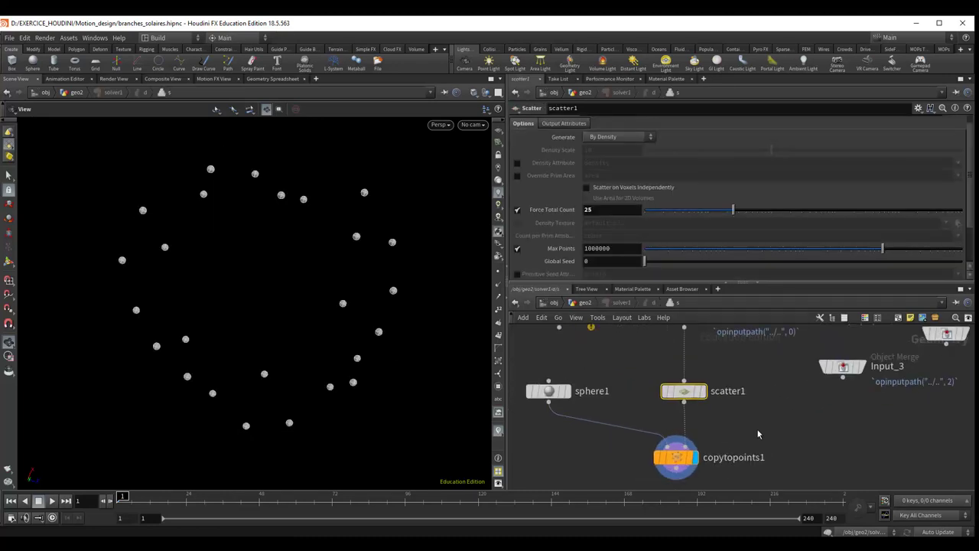
middle_drag(749, 433, 717, 459)
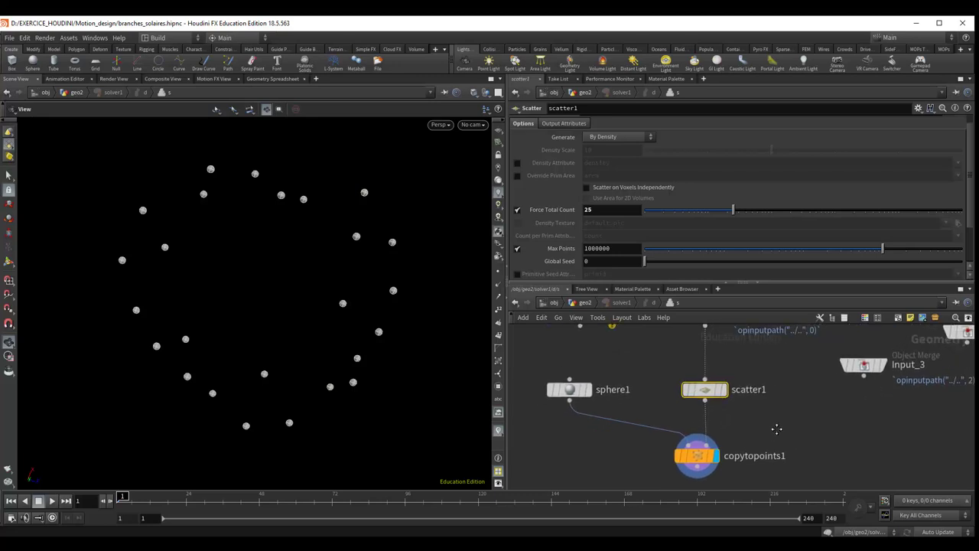
drag(595, 354, 584, 360)
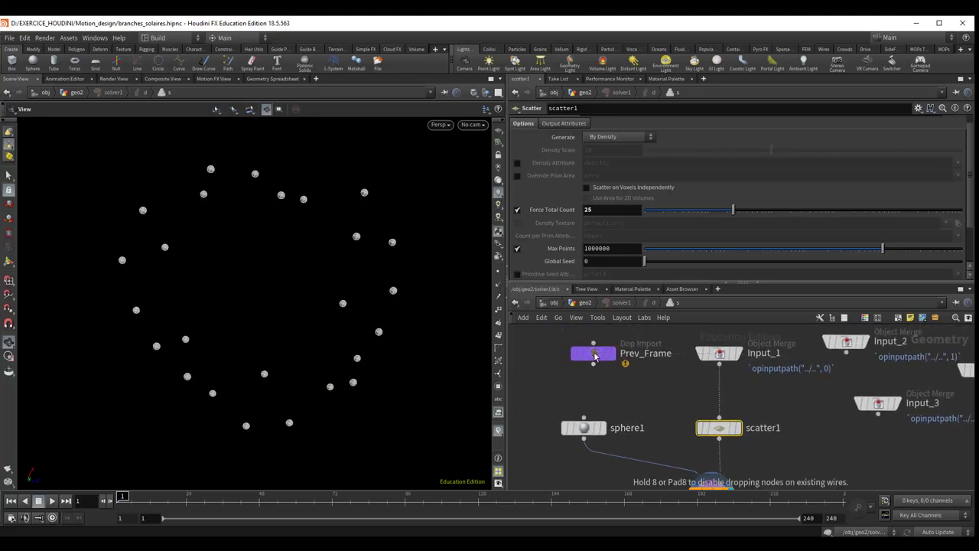
click(626, 421)
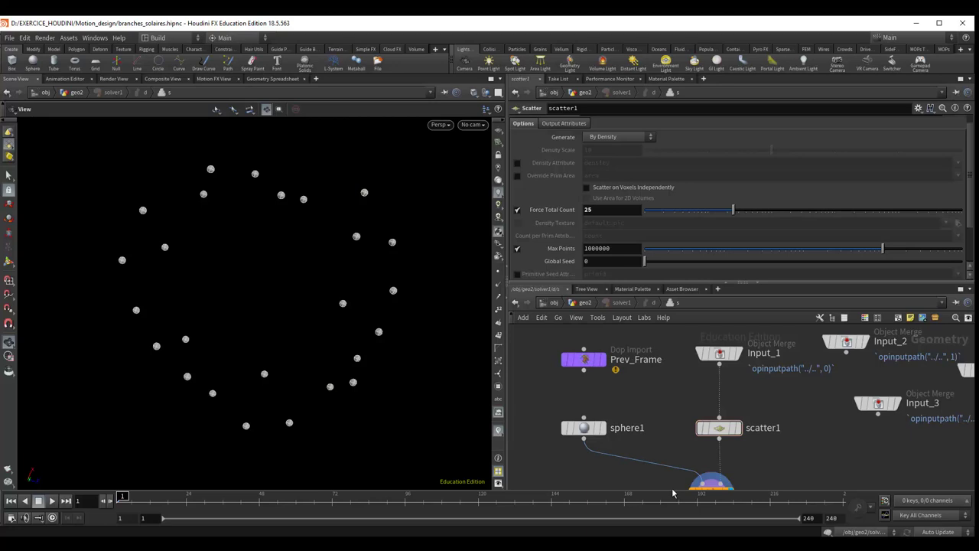
scroll(621, 421, down, 3)
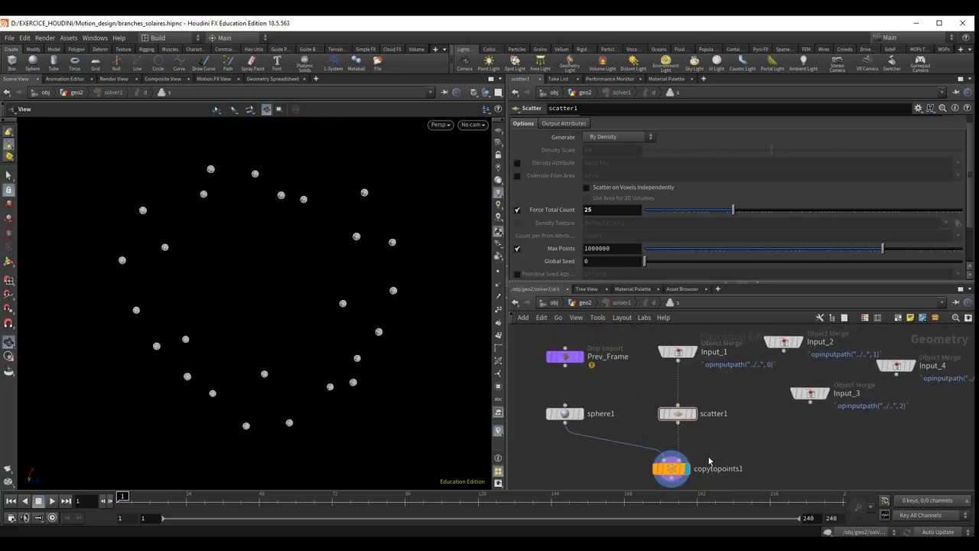
middle_drag(710, 460, 781, 402)
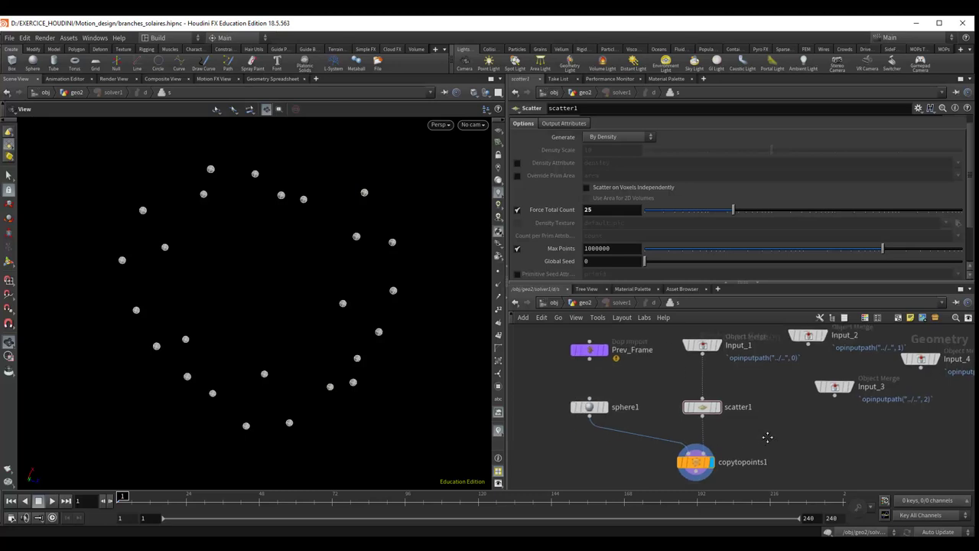
middle_drag(661, 410, 692, 444)
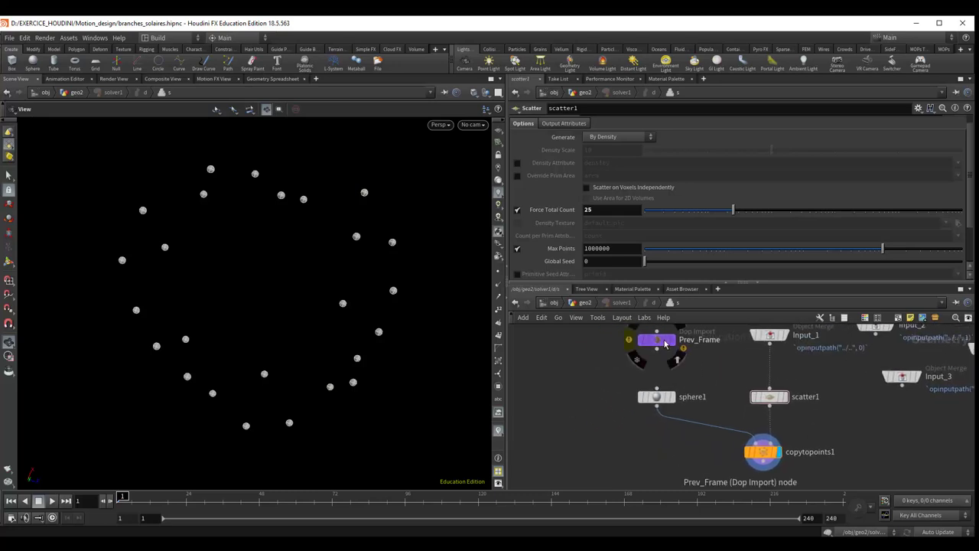
mouse_move(665, 331)
mouse_down()
mouse_move(579, 382)
mouse_move(619, 433)
mouse_up()
Place merge1 combining Prev_Frame with copytopoints1.
middle_drag(686, 457, 650, 419)
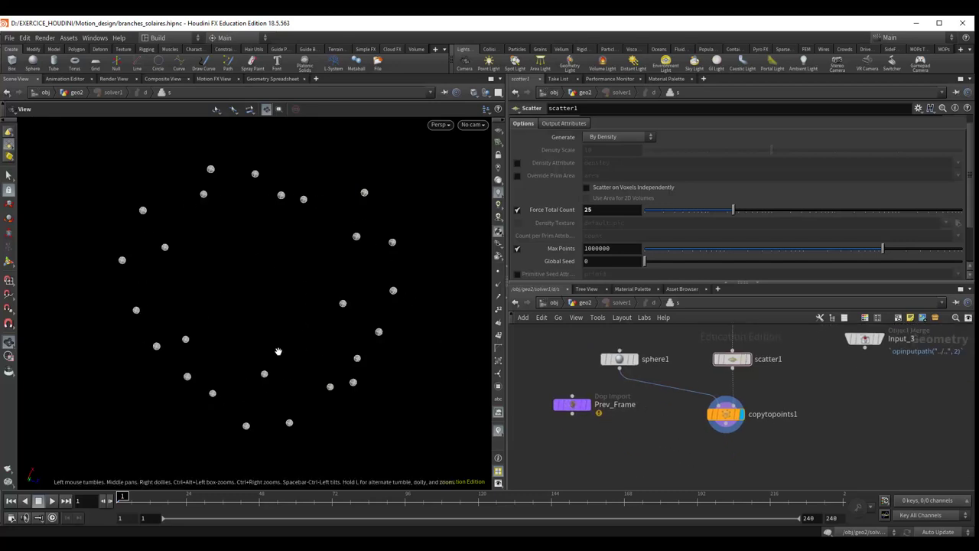
middle_drag(674, 456, 616, 463)
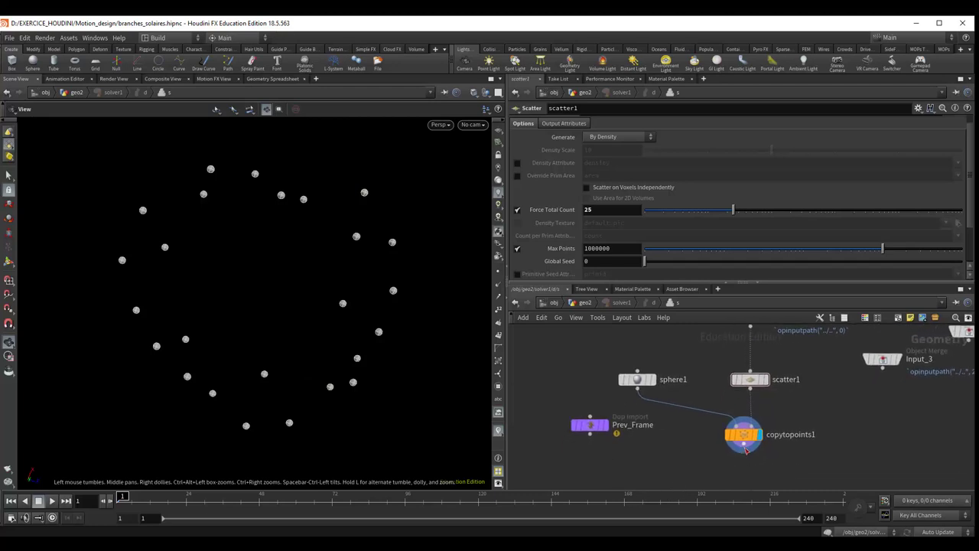
click(745, 448)
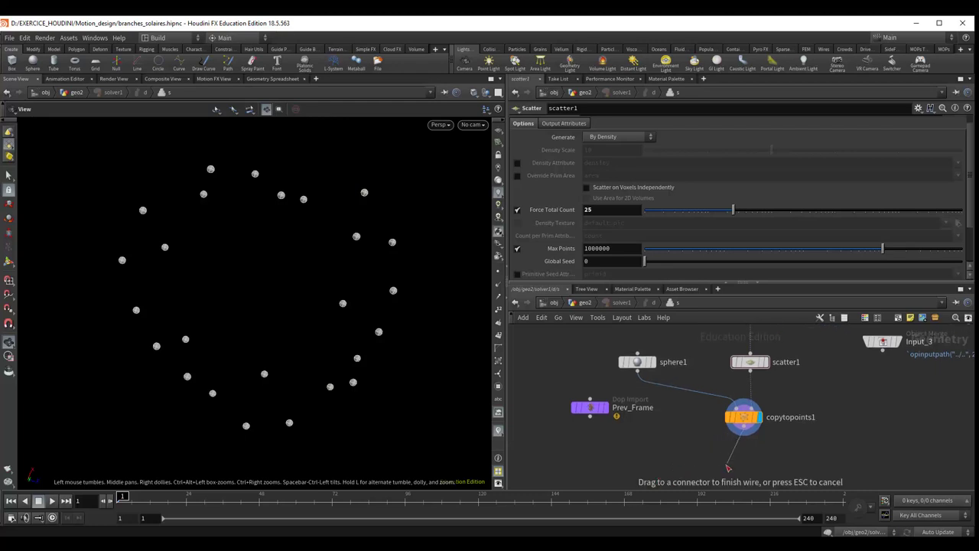
click(728, 468)
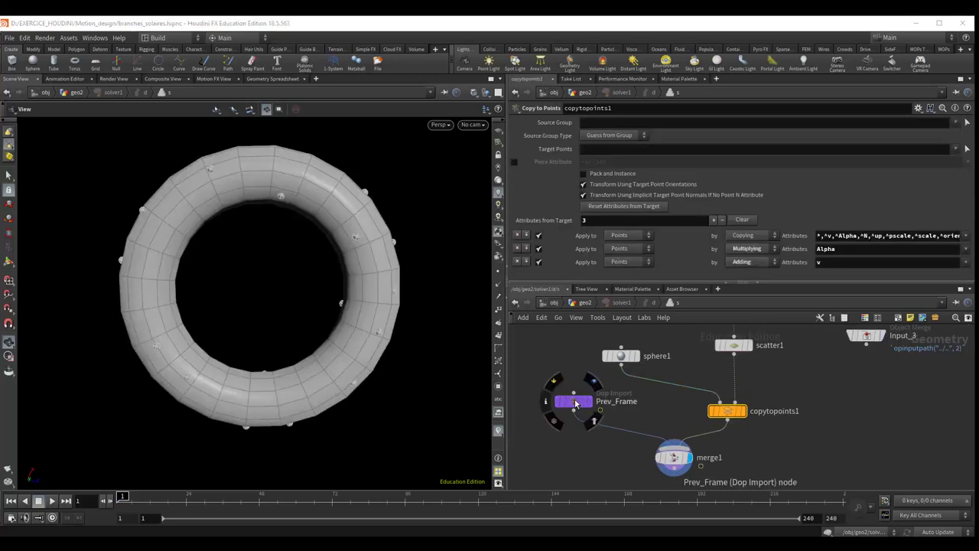
drag(671, 463, 667, 464)
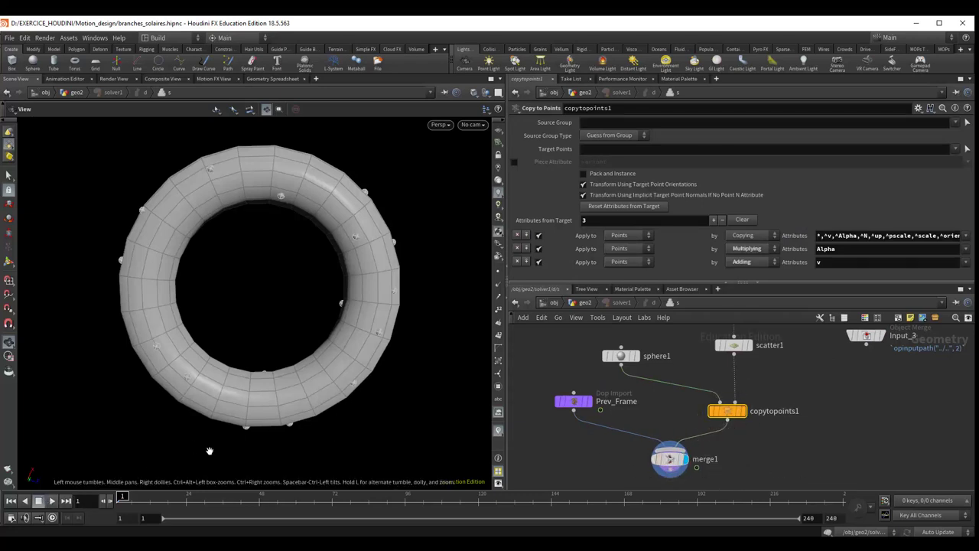
At geo2 level, add null1 after solver1 and play the simulation to cache it.
click(584, 305)
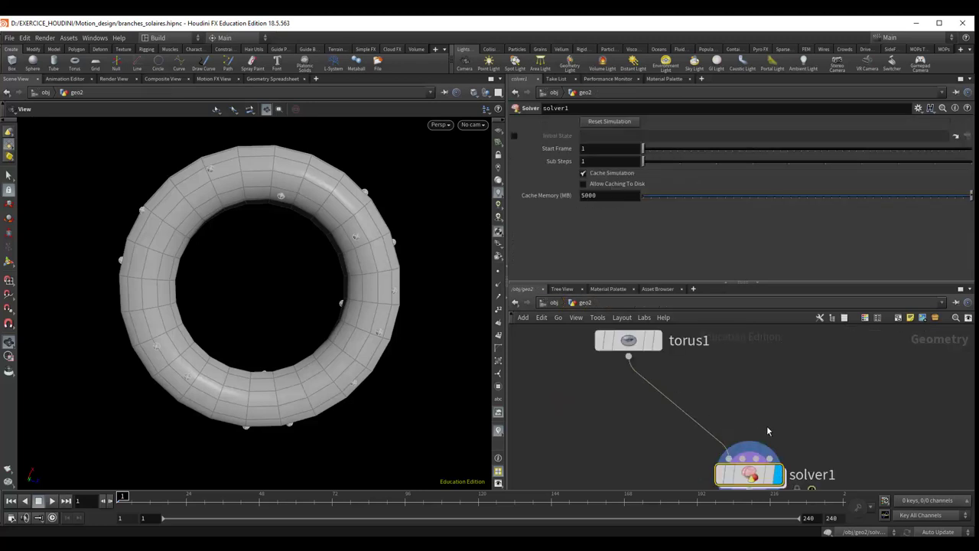
key(f)
drag(715, 397, 712, 457)
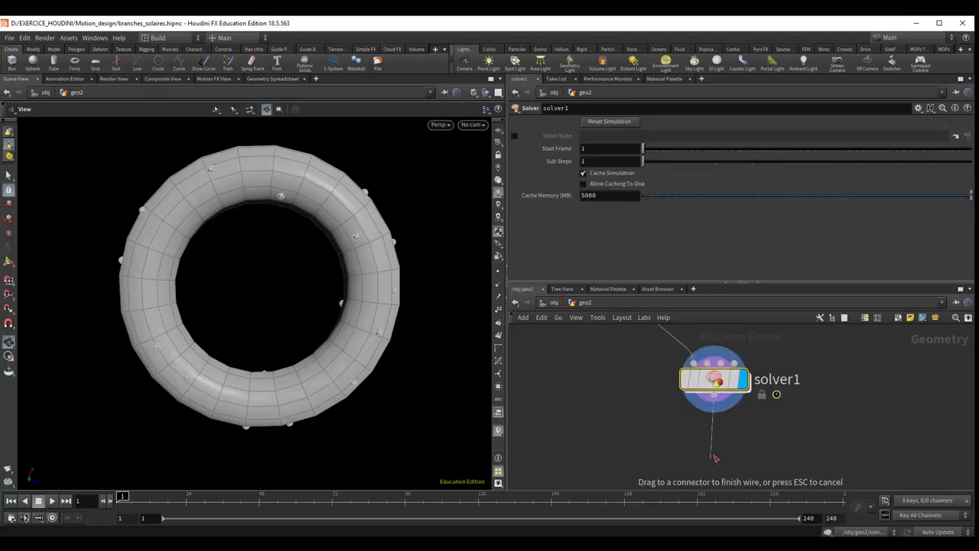
key(Tab)
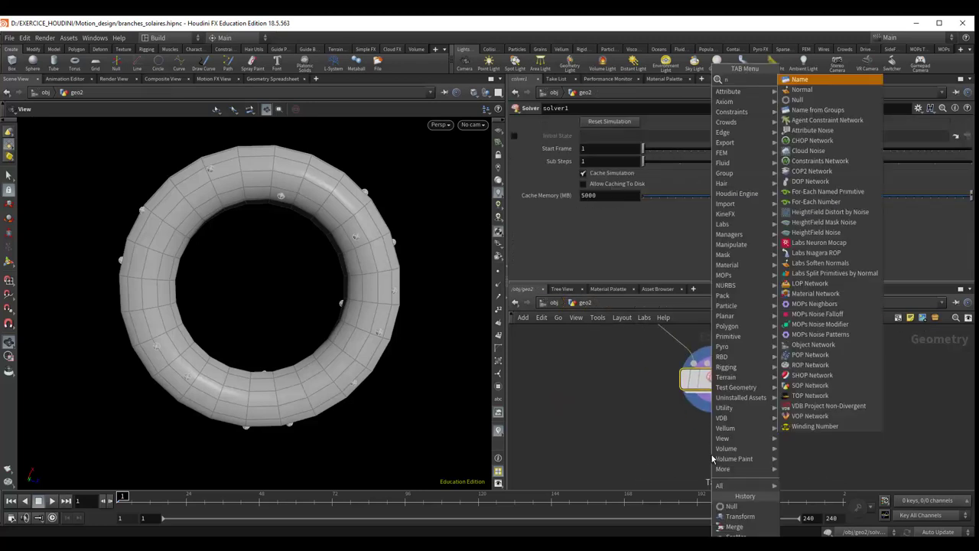
text(null)
key(Return)
click(712, 457)
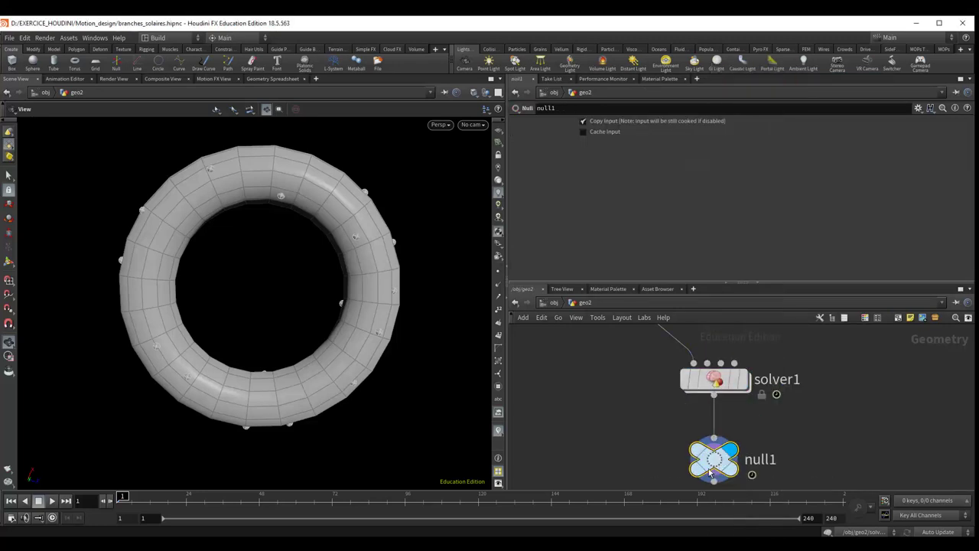
click(54, 501)
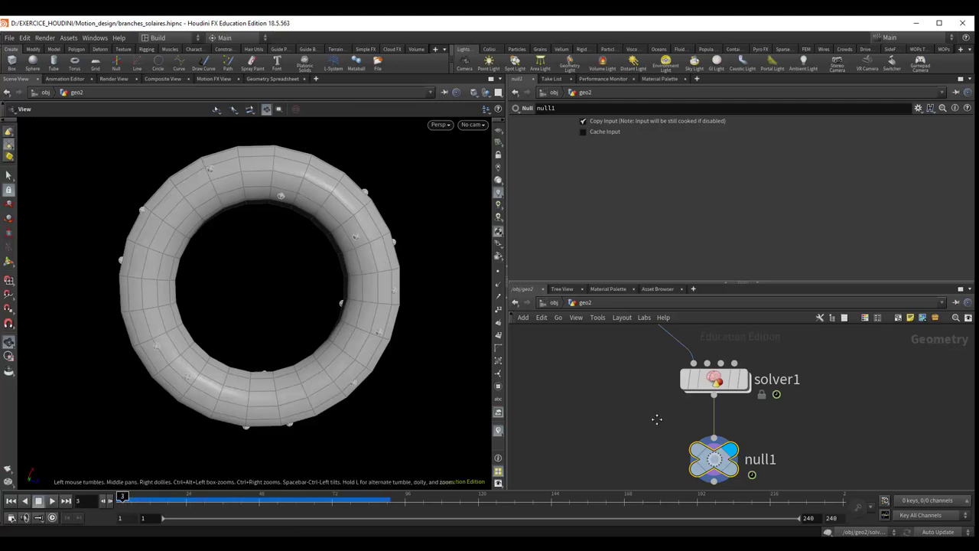
Insert a Transform node, transform1, on the wire between torus1 and solver1.
mouse_move(656, 419)
middle_down()
mouse_move(689, 405)
mouse_move(677, 409)
mouse_move(683, 386)
middle_up()
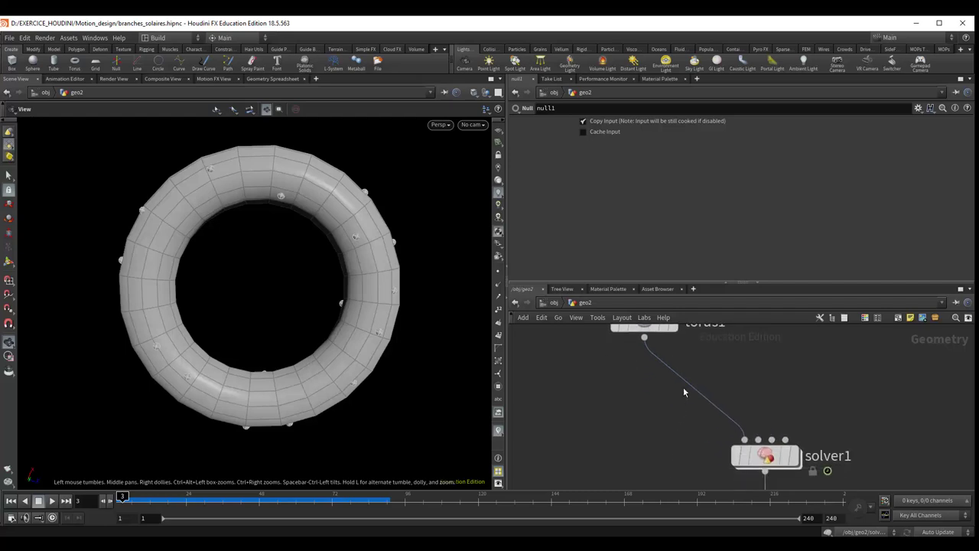
click(683, 383)
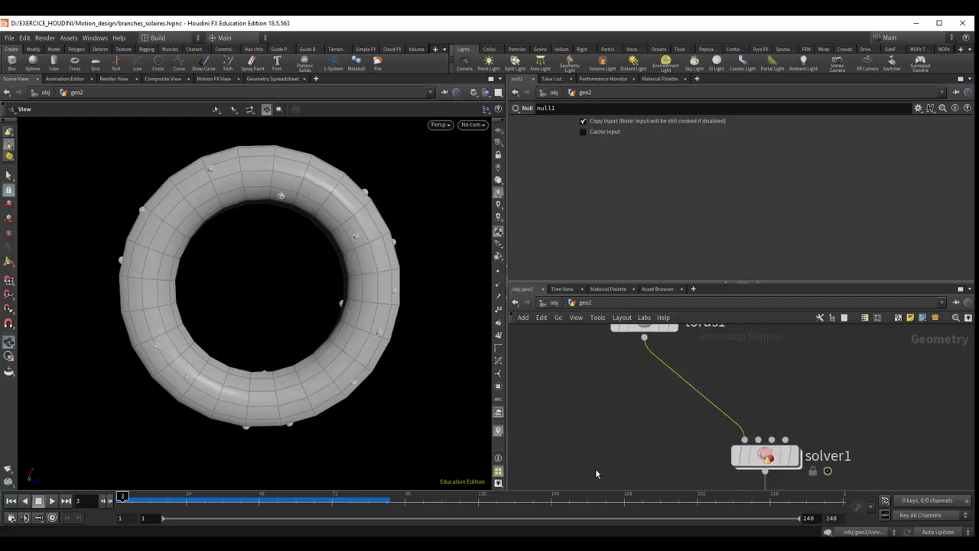
key(Tab)
text(trans)
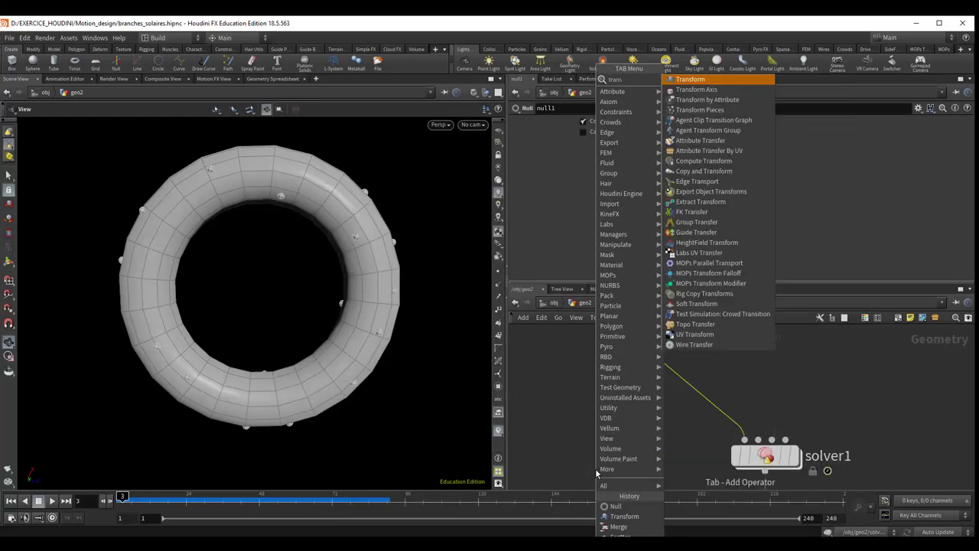
text(form)
key(Return)
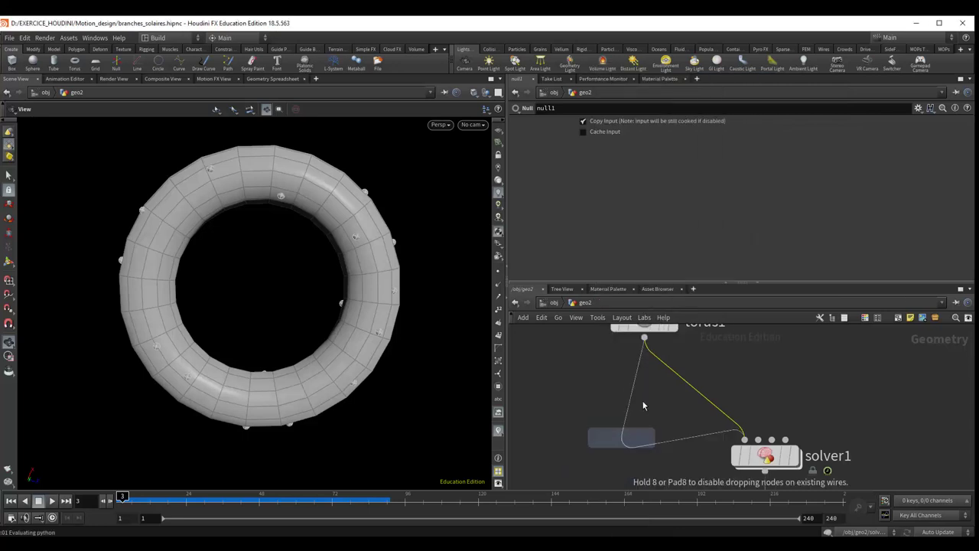
click(644, 387)
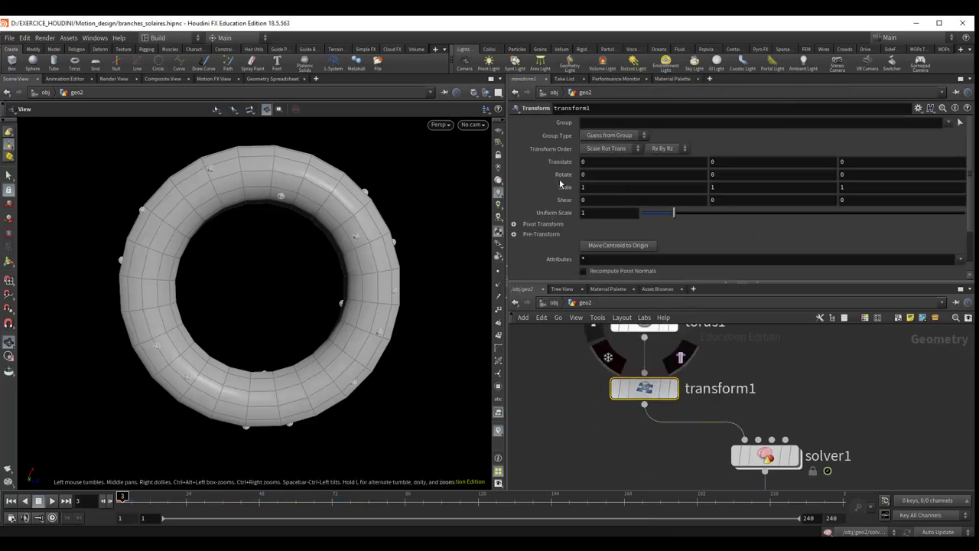
Set a keyframe on transform1's Rotate Y, then undo it so the channel has no keys.
right_click(743, 175)
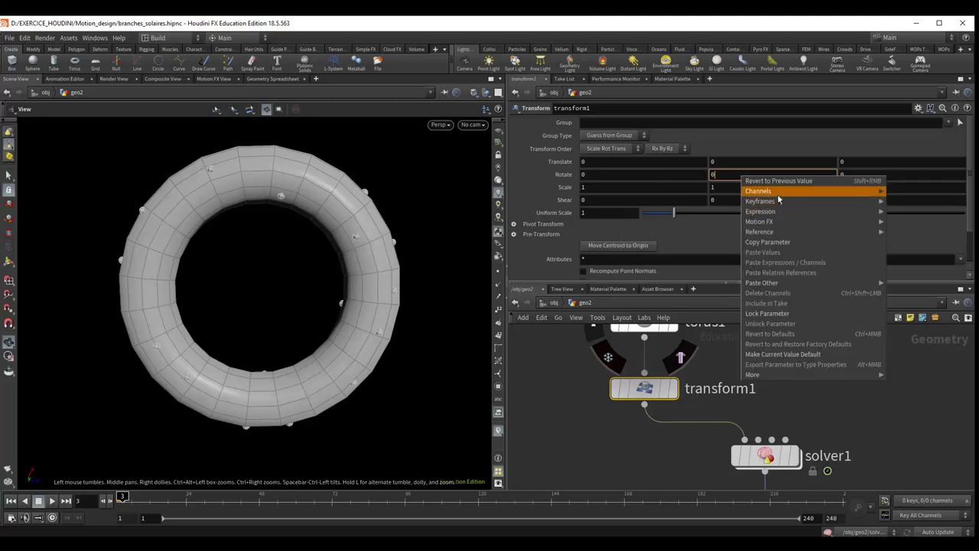
mouse_move(760, 201)
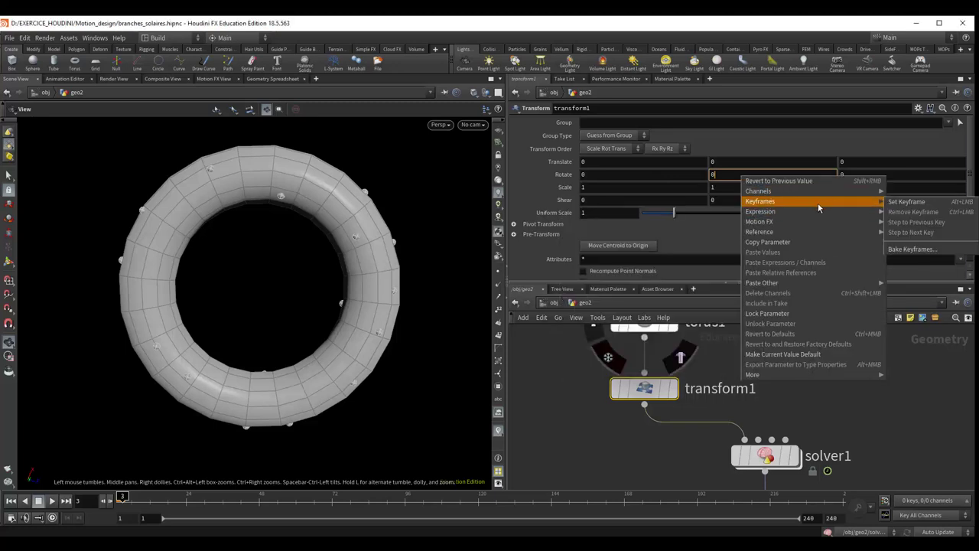
click(892, 202)
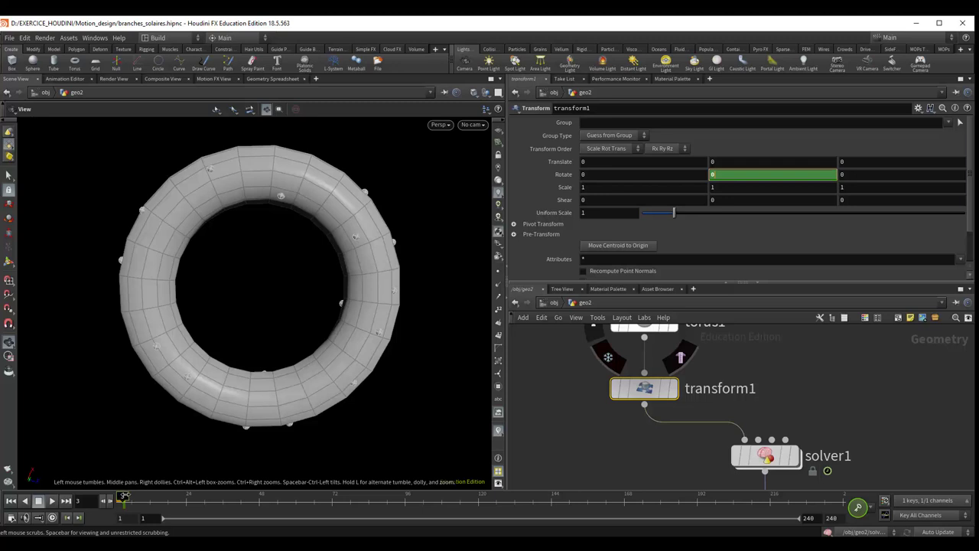
key(ctrl+z)
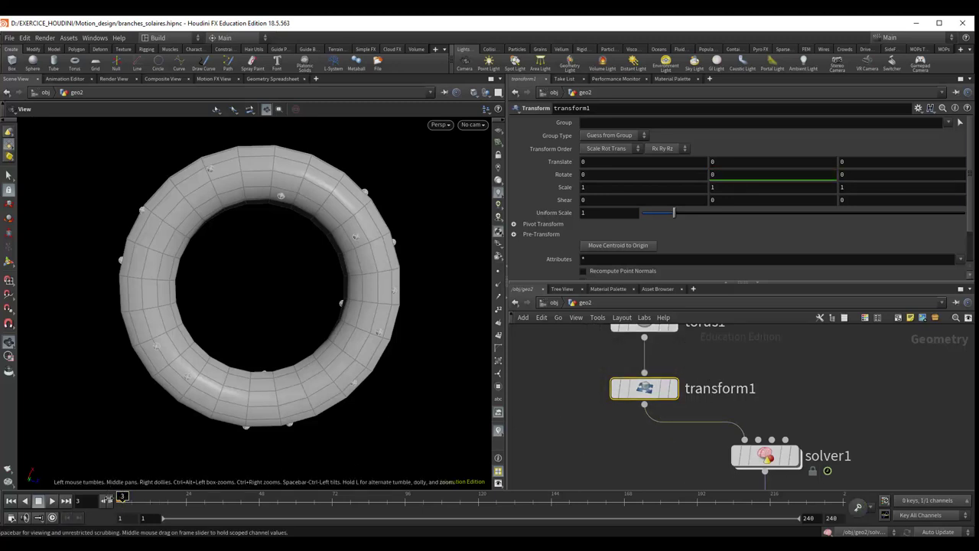
Keyframe transform1's Rotate Y at 0 on frame 1.
click(104, 500)
right_click(730, 173)
mouse_move(747, 199)
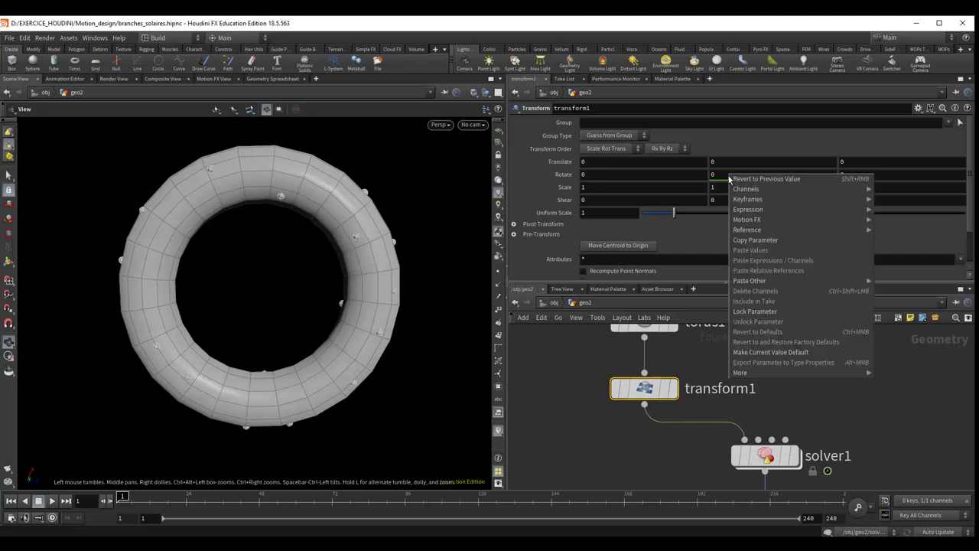
click(893, 200)
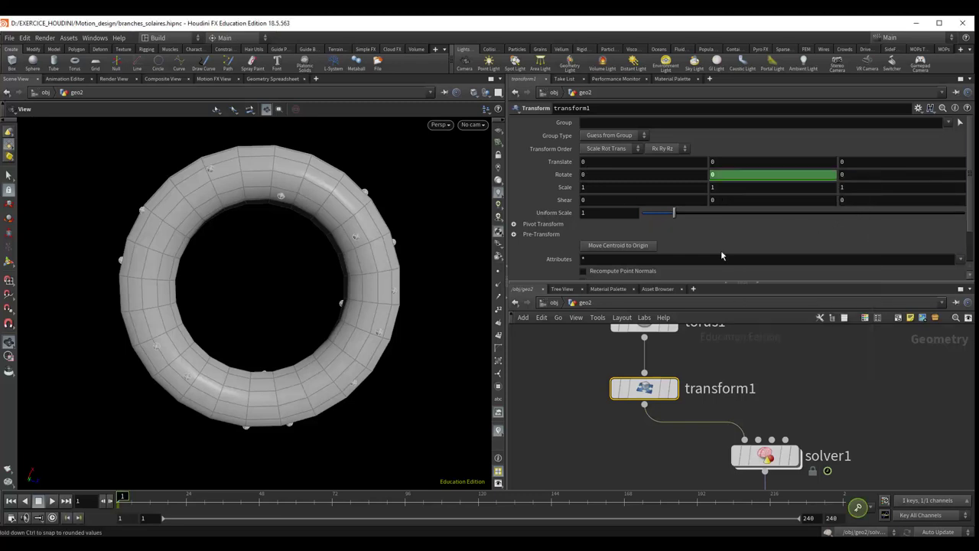
Scrub ahead to a later frame, then rewind to frame 1 and play the branch growth.
drag(124, 496, 417, 506)
text(90)
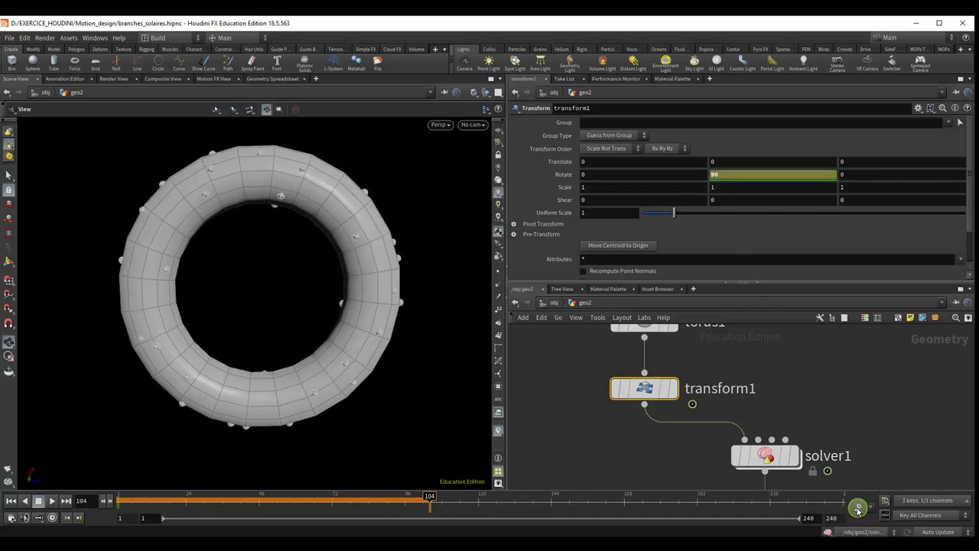
click(11, 501)
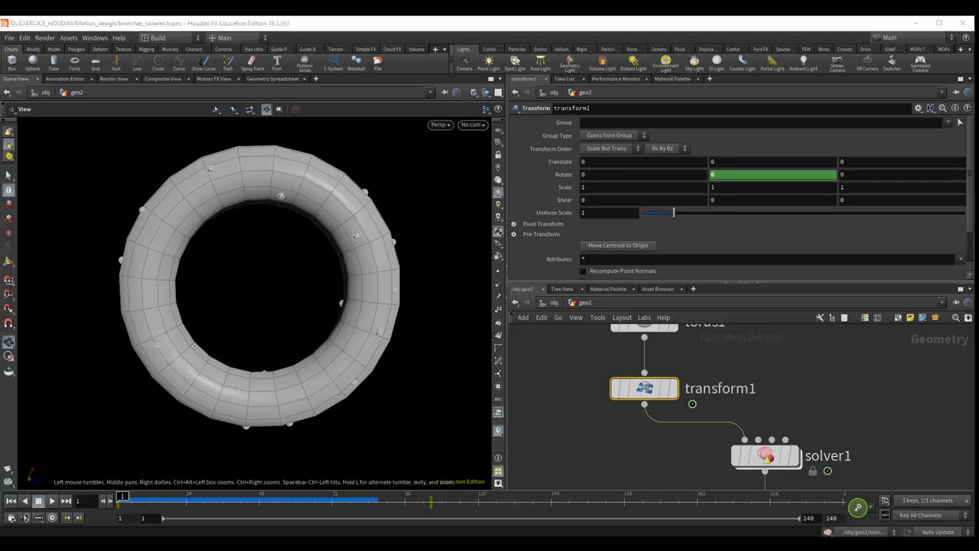
click(52, 501)
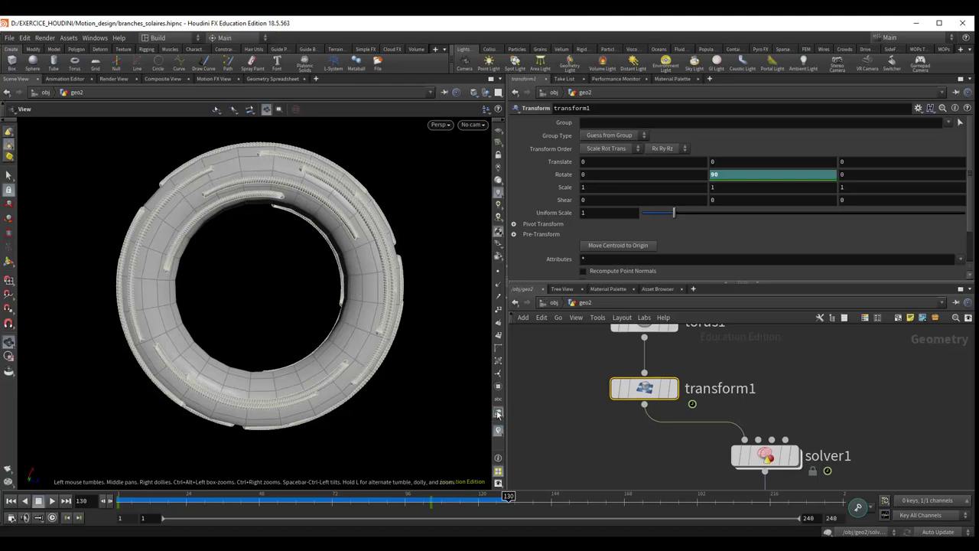
Go inside solver1 and set the display flag on merge1.
mouse_move(585, 402)
middle_down()
mouse_move(592, 432)
mouse_move(574, 378)
middle_up()
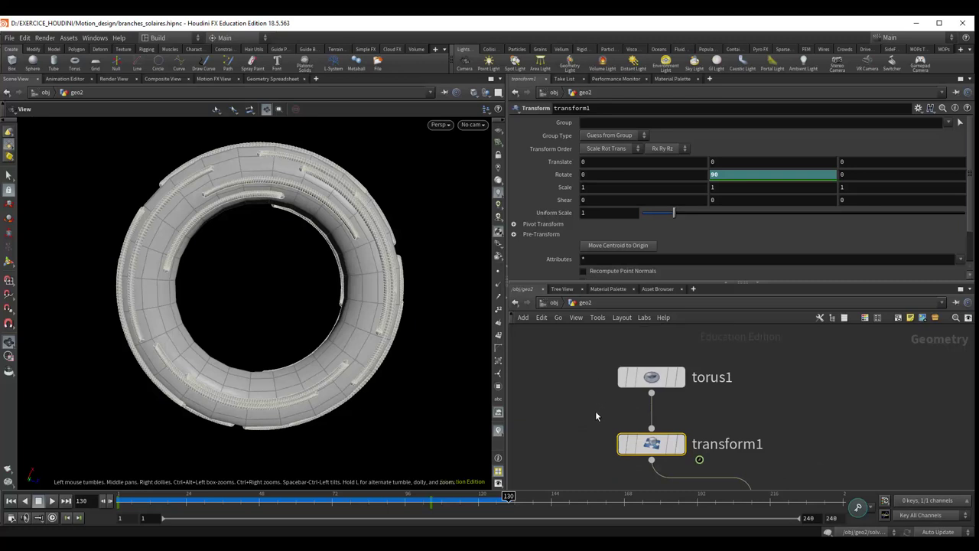
mouse_move(582, 418)
middle_down()
mouse_move(587, 388)
mouse_move(597, 419)
mouse_move(608, 395)
middle_up()
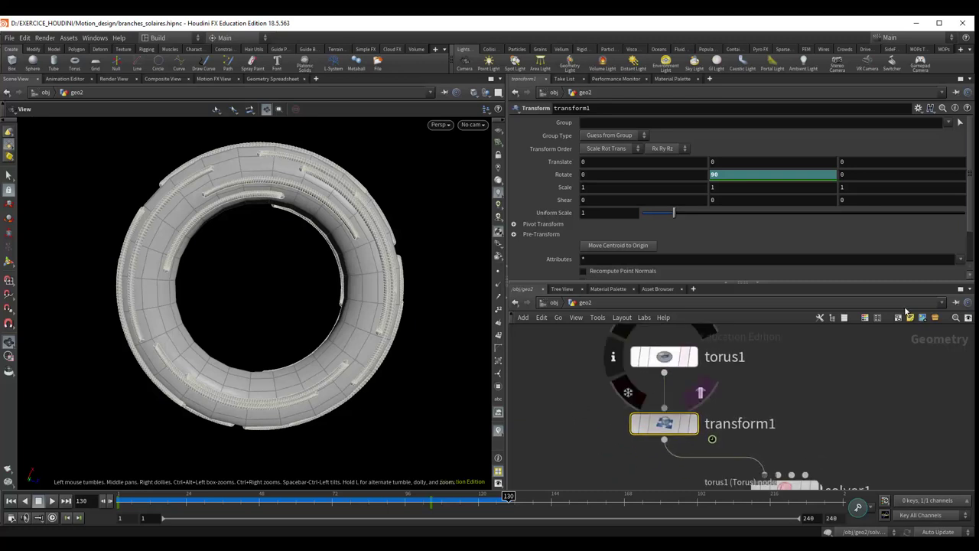
scroll(612, 390, down, 3)
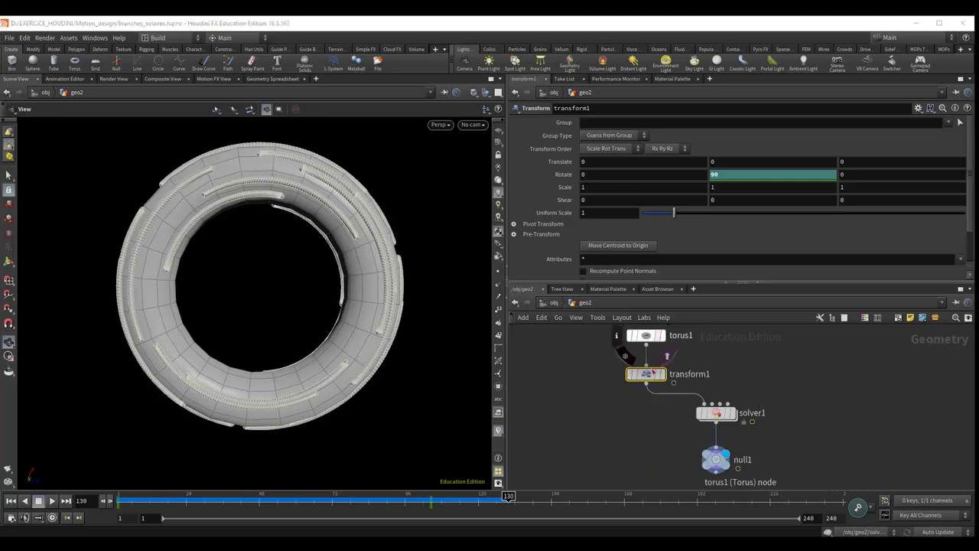
double_click(714, 414)
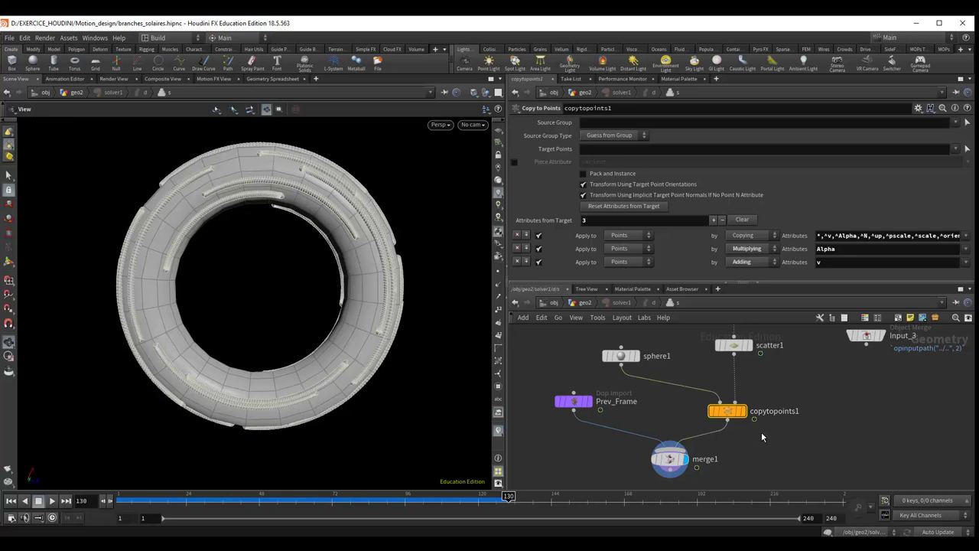
mouse_move(669, 458)
click(675, 462)
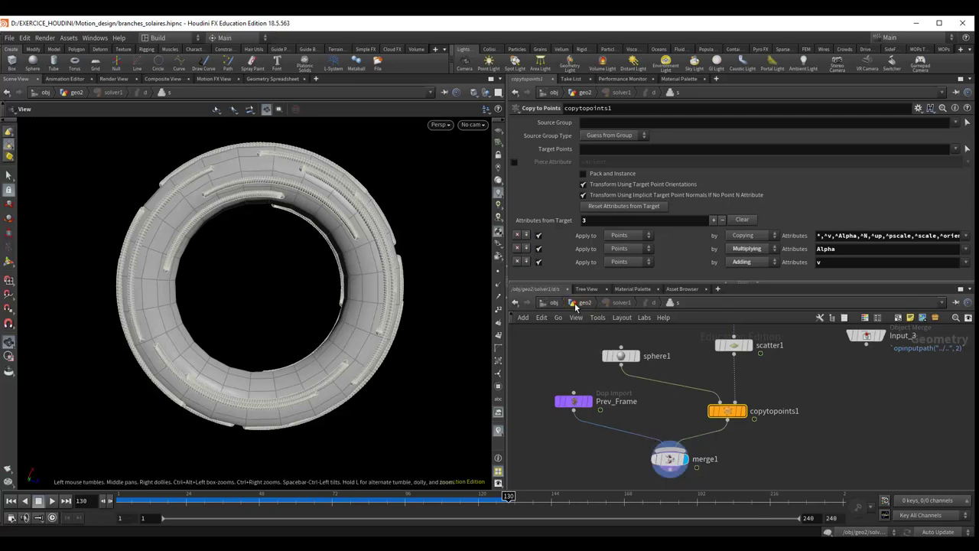
Return to geo2 and move null1 lower to make room for a new node.
click(575, 306)
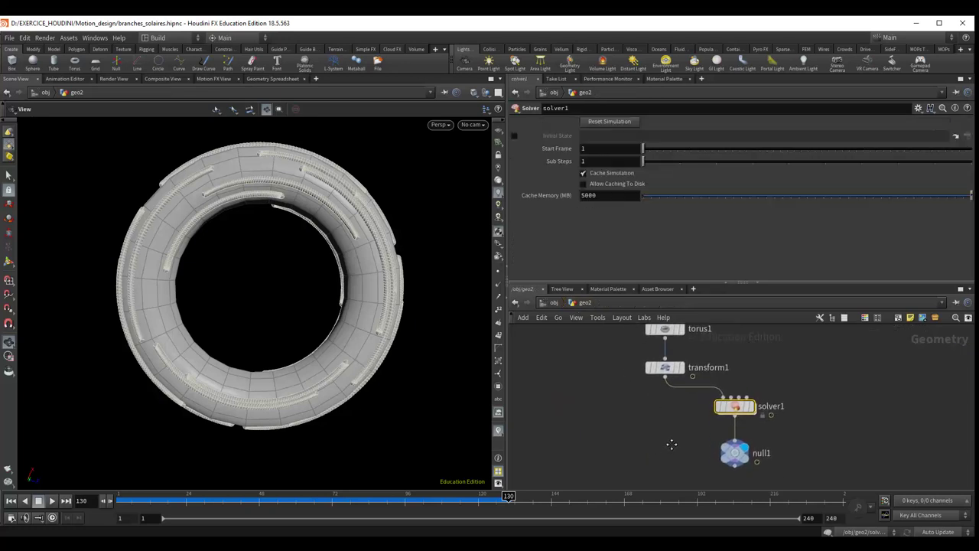
drag(748, 457, 658, 474)
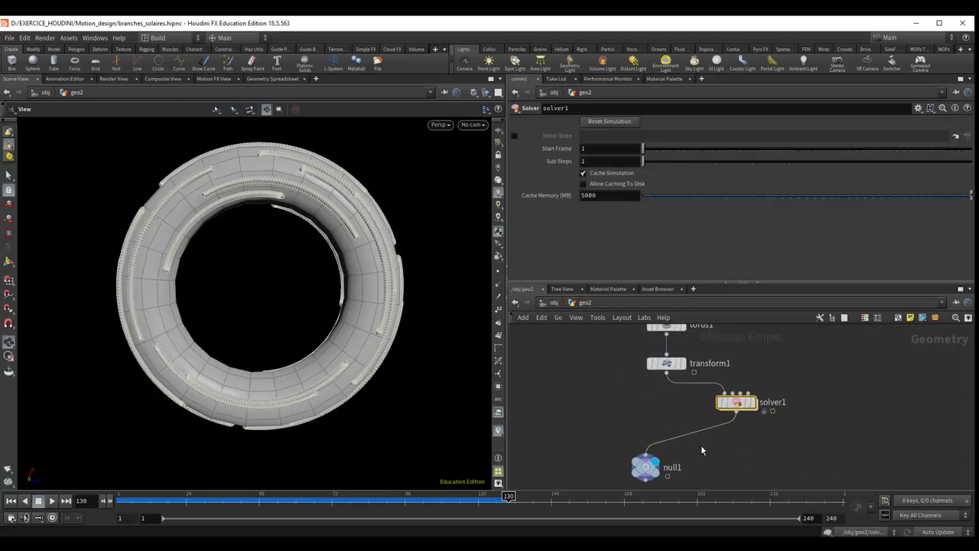
key(Tab)
Insert a Boolean node, boolean1, on the wire between solver1 and null1.
text(bo)
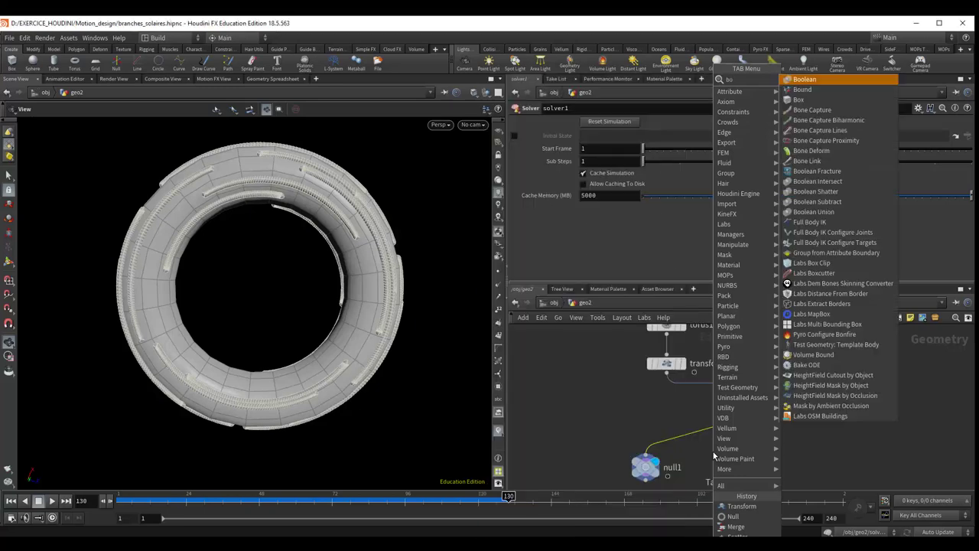
click(830, 80)
click(661, 439)
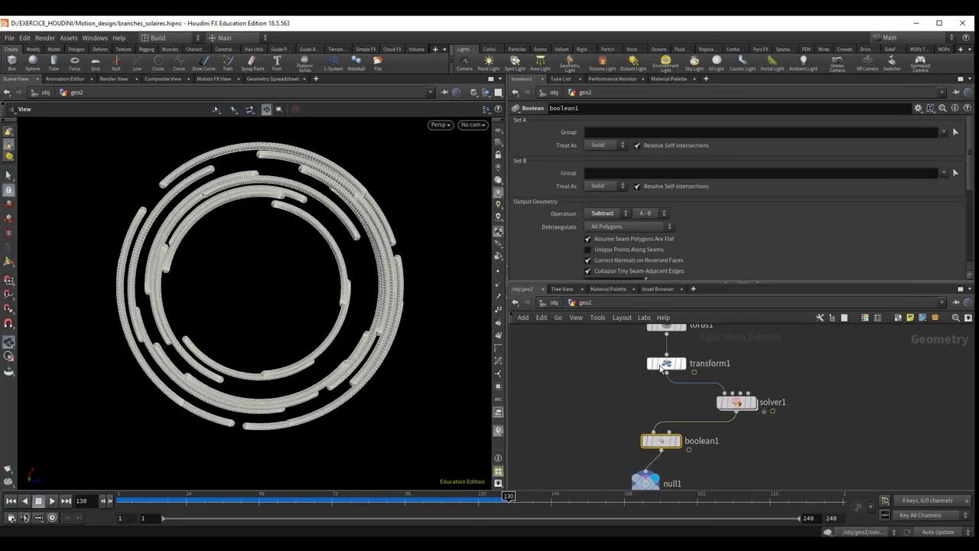
Line up transform1, solver1, boolean1 and null1 in a tidy column and rewind to frame 1.
drag(665, 369, 728, 370)
drag(739, 409, 754, 407)
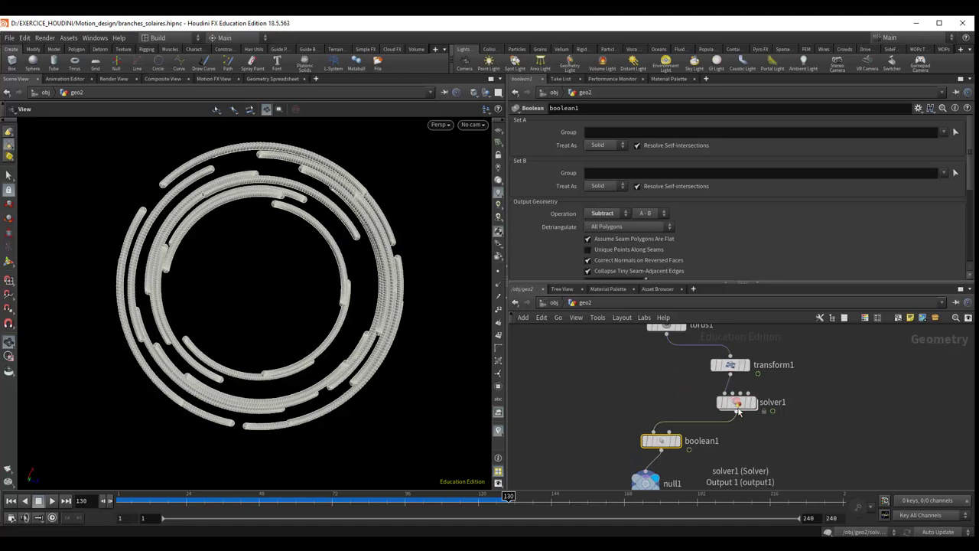
drag(662, 441, 677, 442)
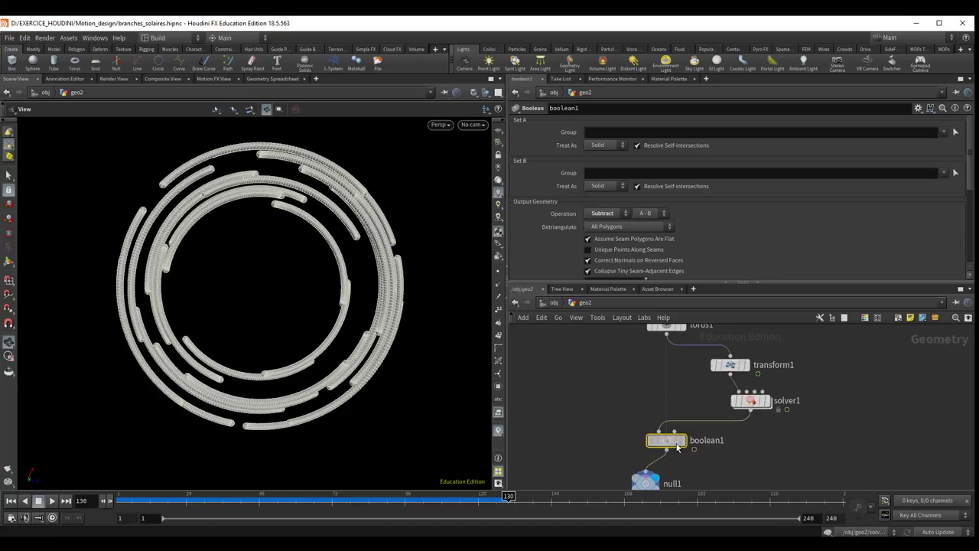
drag(647, 480, 682, 423)
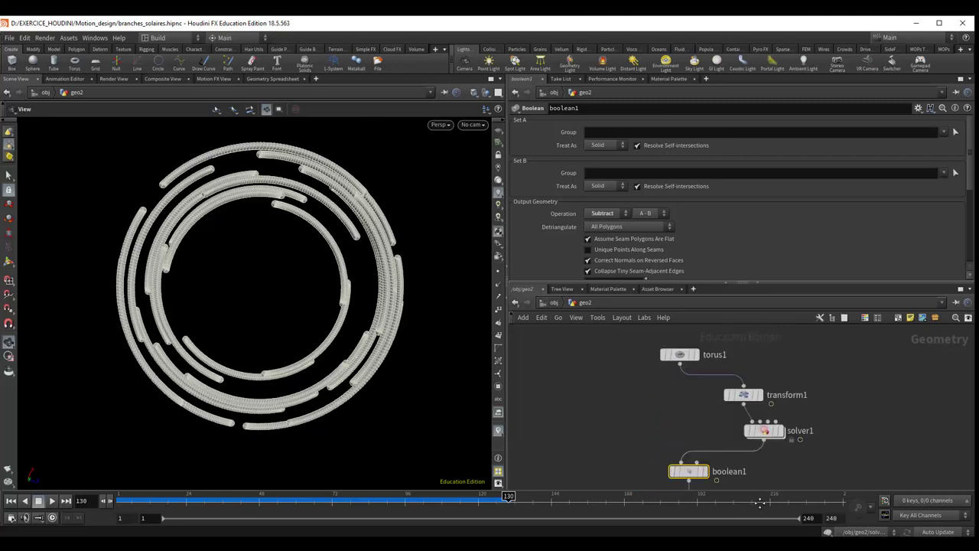
mouse_move(739, 406)
middle_down()
mouse_move(747, 438)
mouse_move(723, 473)
middle_up()
drag(714, 365, 724, 362)
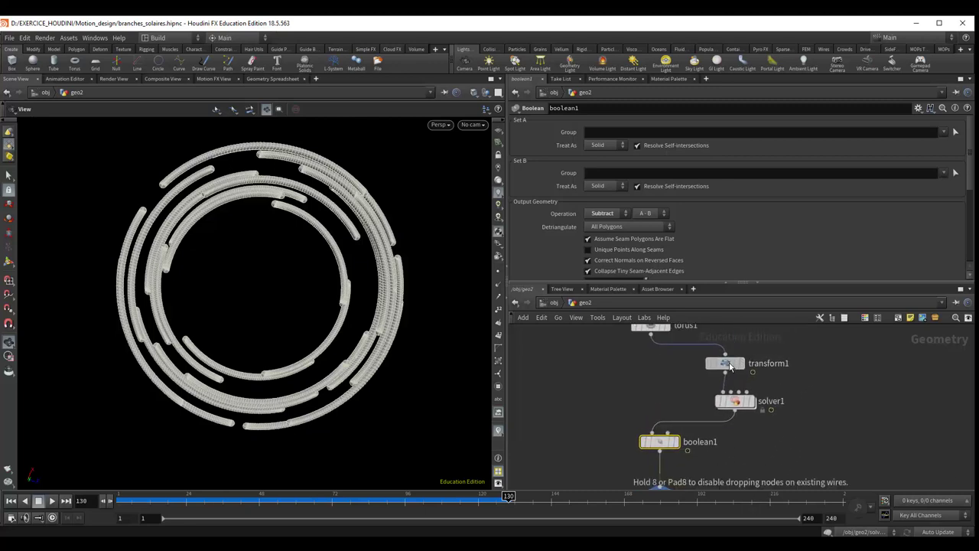
drag(667, 445, 668, 428)
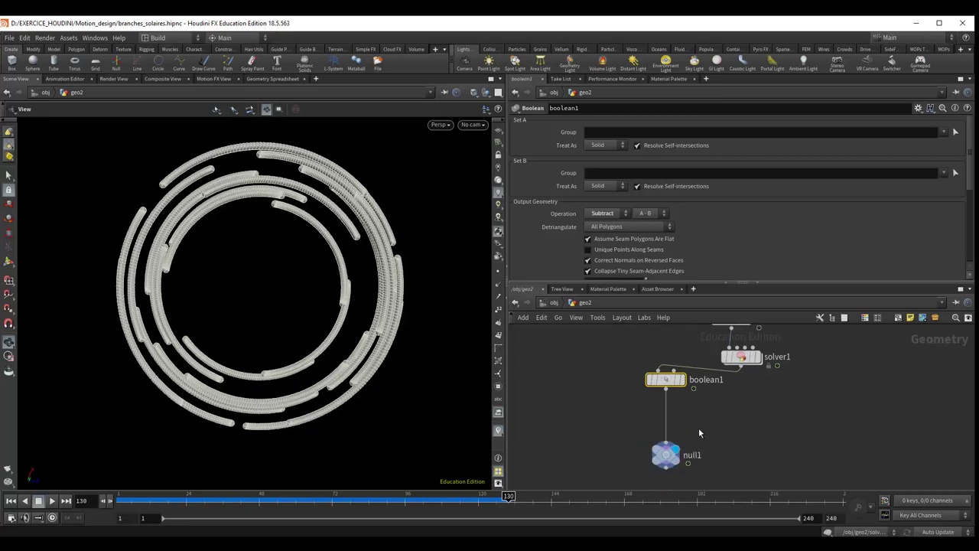
middle_drag(694, 457, 700, 413)
drag(675, 462, 676, 429)
middle_drag(677, 432, 684, 467)
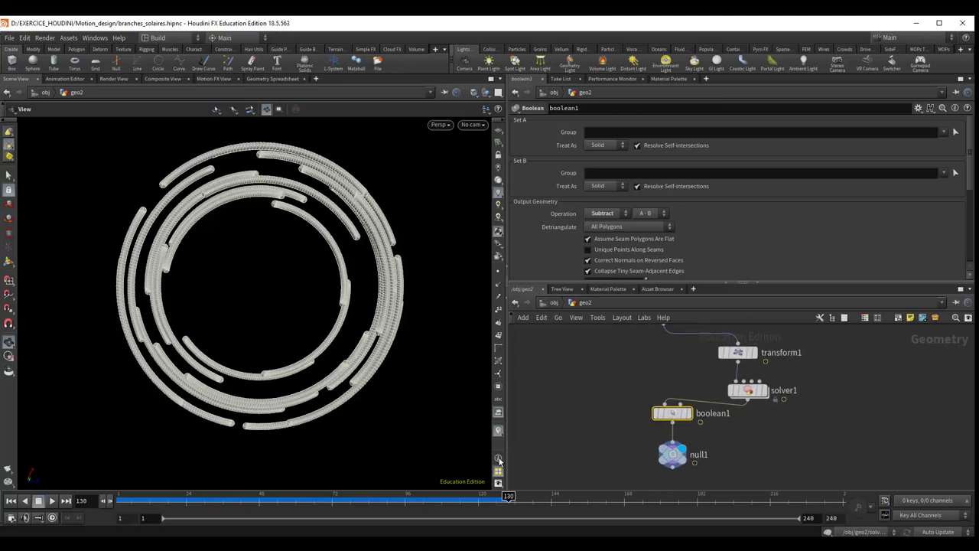
click(10, 500)
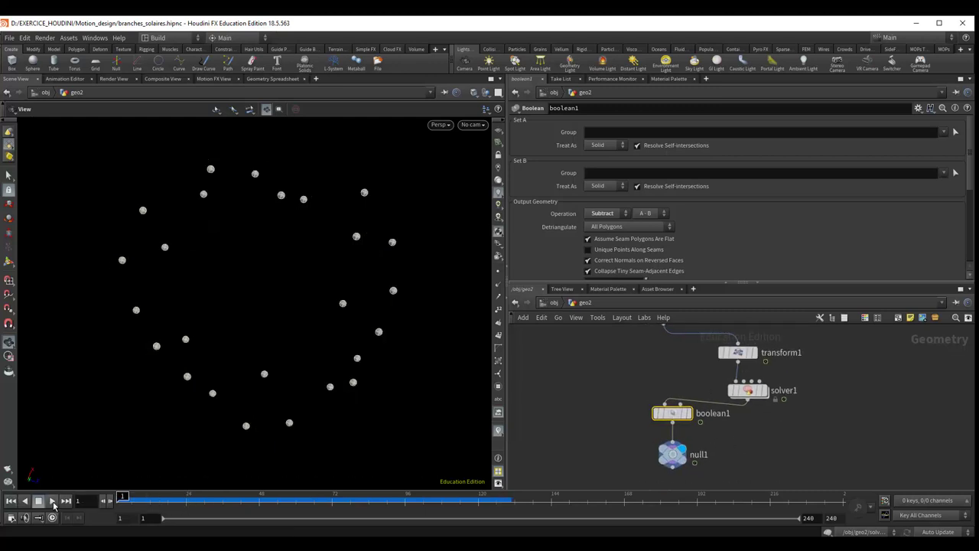
Play the Boolean-cut rings, scrub back to about frame 70, and nudge transform1 and solver1.
click(52, 500)
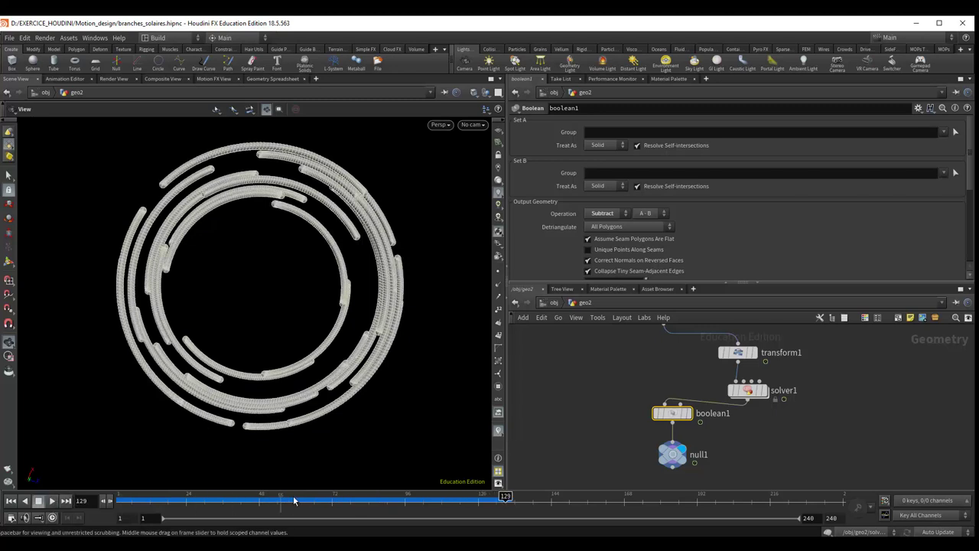
mouse_move(294, 500)
mouse_down()
mouse_move(310, 482)
mouse_move(334, 478)
mouse_move(453, 497)
mouse_up()
middle_drag(829, 449, 764, 479)
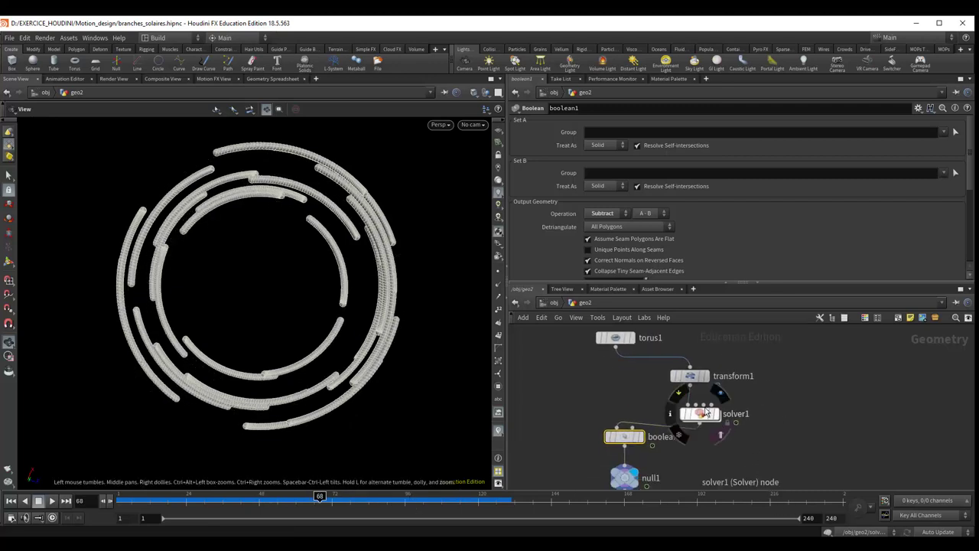
drag(690, 375, 694, 369)
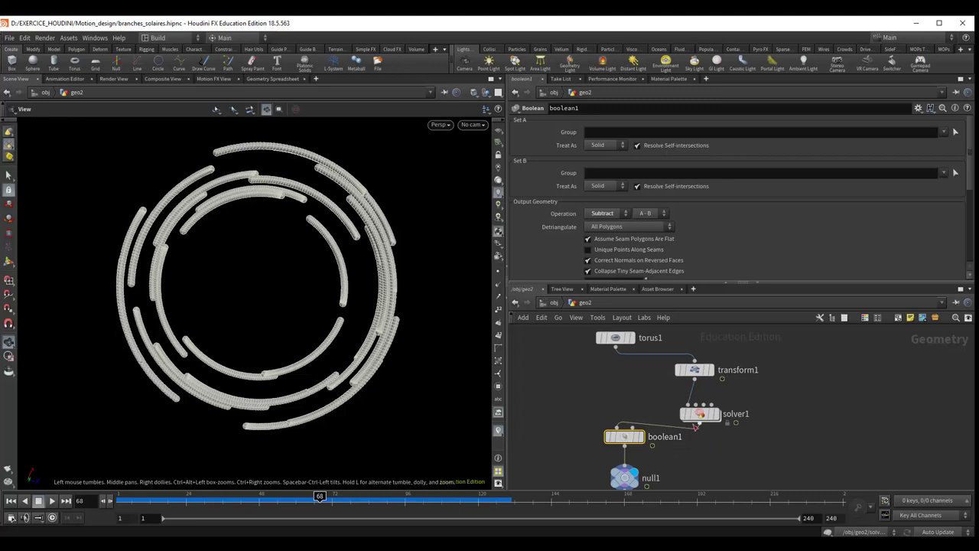
drag(700, 413, 701, 405)
Review transform1's rotation settings, rewind to frame 1, and go back inside solver1.
click(696, 373)
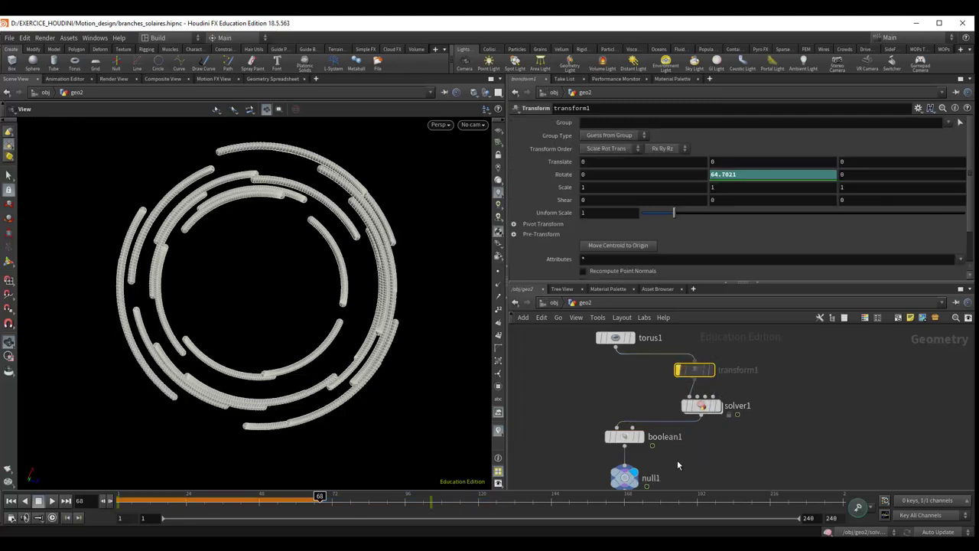
click(10, 501)
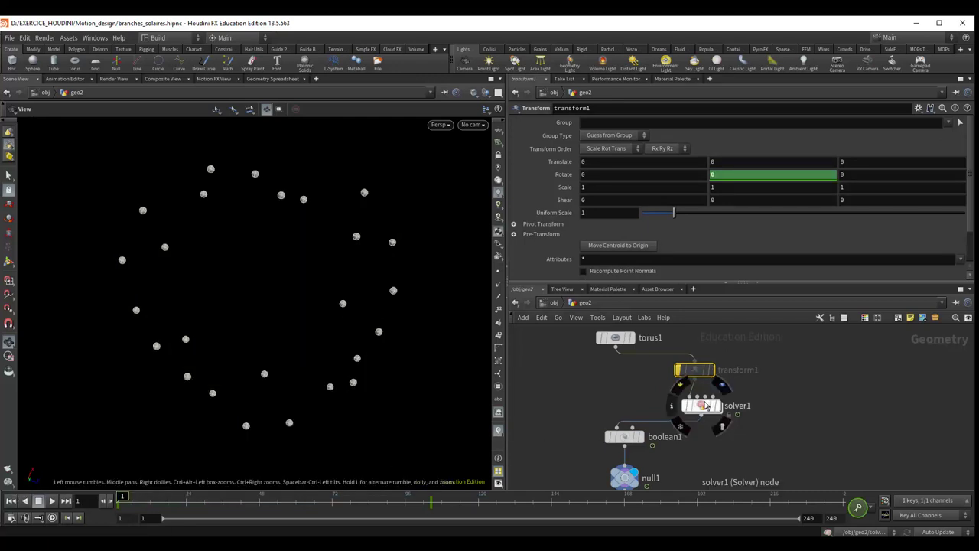
double_click(705, 406)
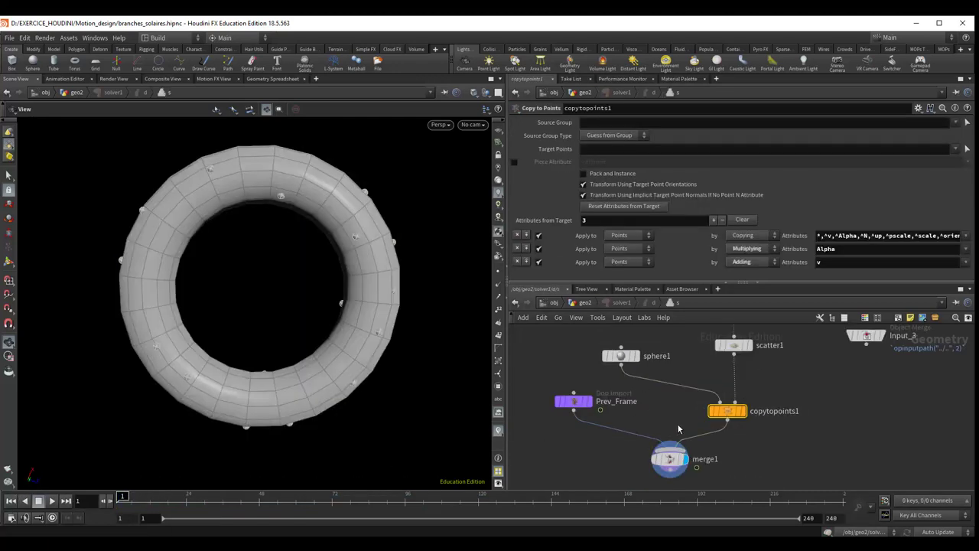
Disconnect Prev_Frame from merge1 and move it up out of the way.
scroll(678, 429, up, 1)
middle_drag(657, 415, 765, 406)
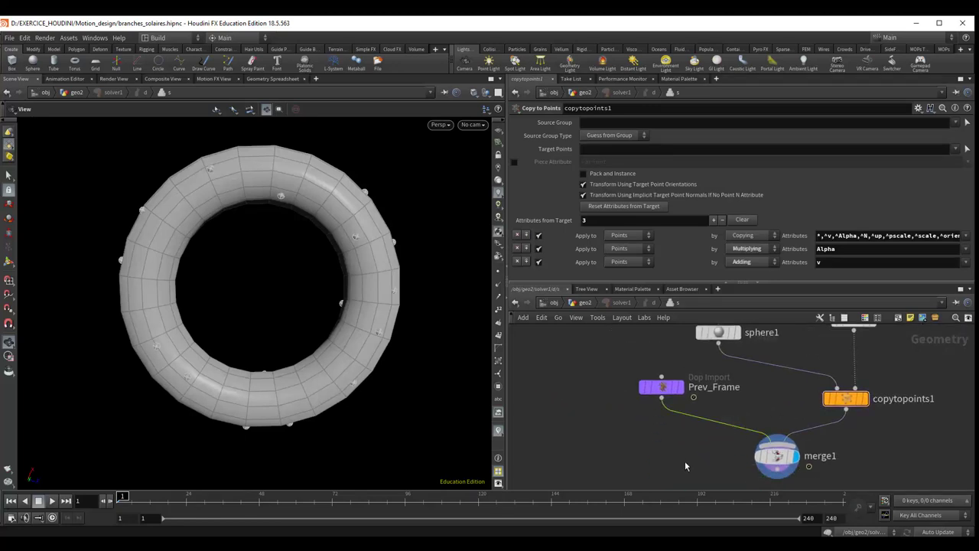
drag(661, 386, 650, 329)
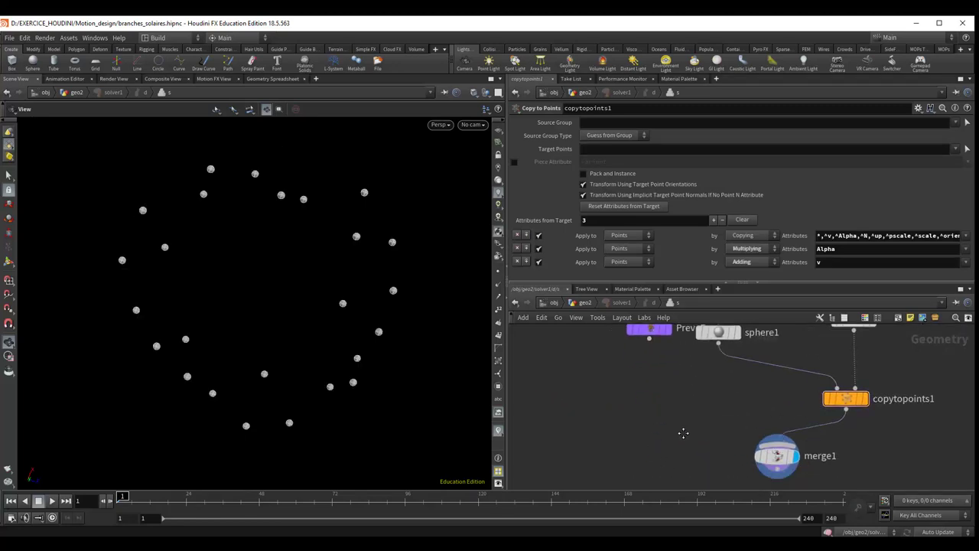
middle_drag(673, 336, 628, 476)
drag(603, 469, 694, 390)
middle_drag(695, 389, 688, 429)
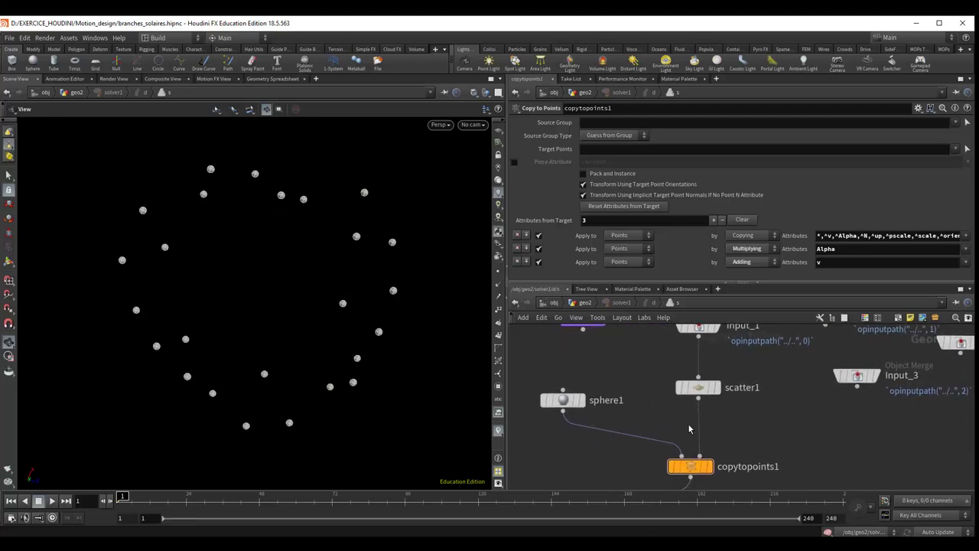
middle_drag(761, 417, 742, 446)
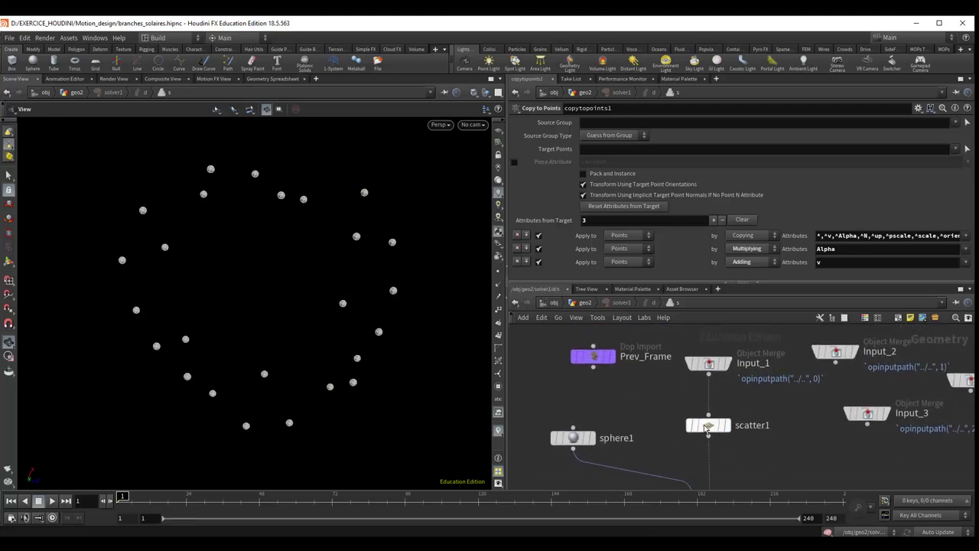
Nudge scatter1 upward and sphere1 slightly to the left.
drag(709, 425, 708, 413)
mouse_move(734, 459)
middle_down()
mouse_move(734, 403)
mouse_move(732, 472)
middle_up()
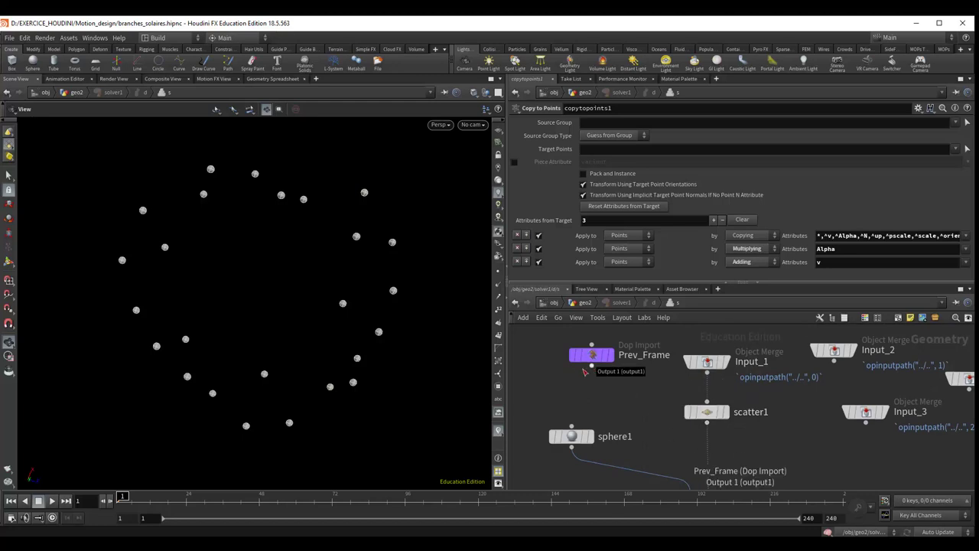
mouse_move(592, 355)
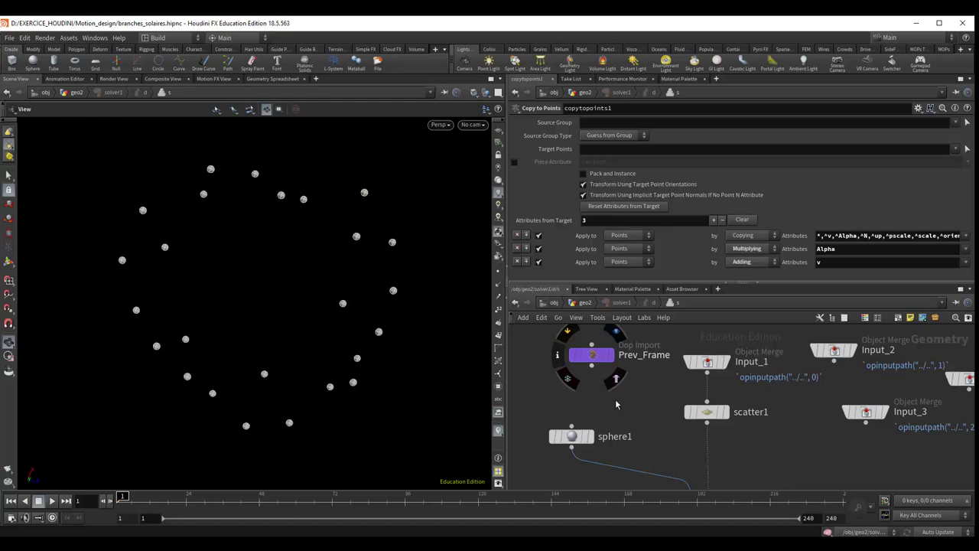
middle_drag(632, 376, 604, 325)
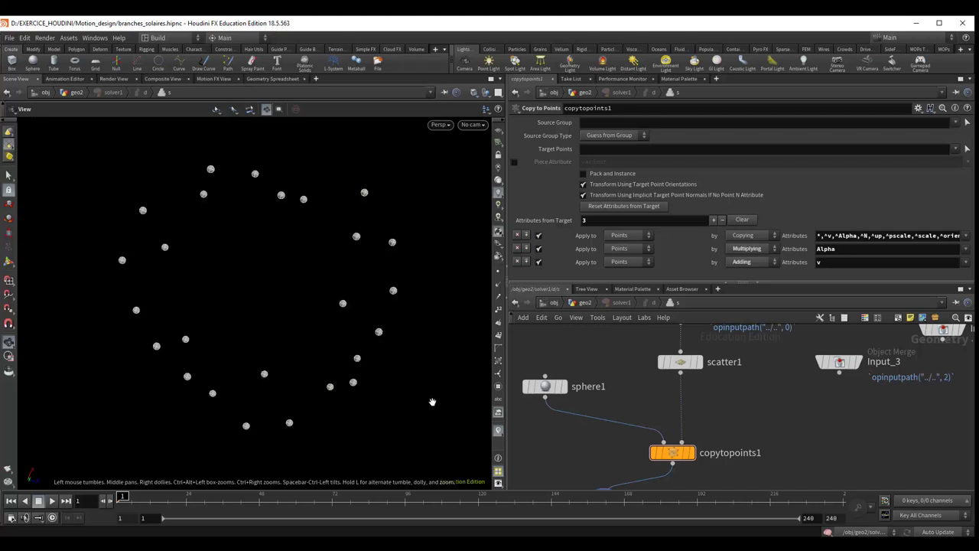
middle_drag(589, 401, 611, 398)
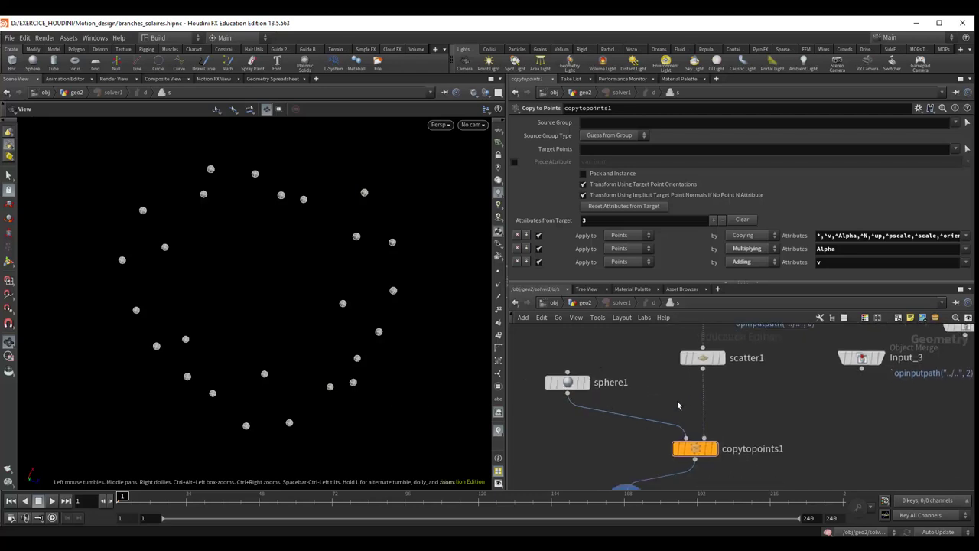
middle_drag(677, 405, 661, 444)
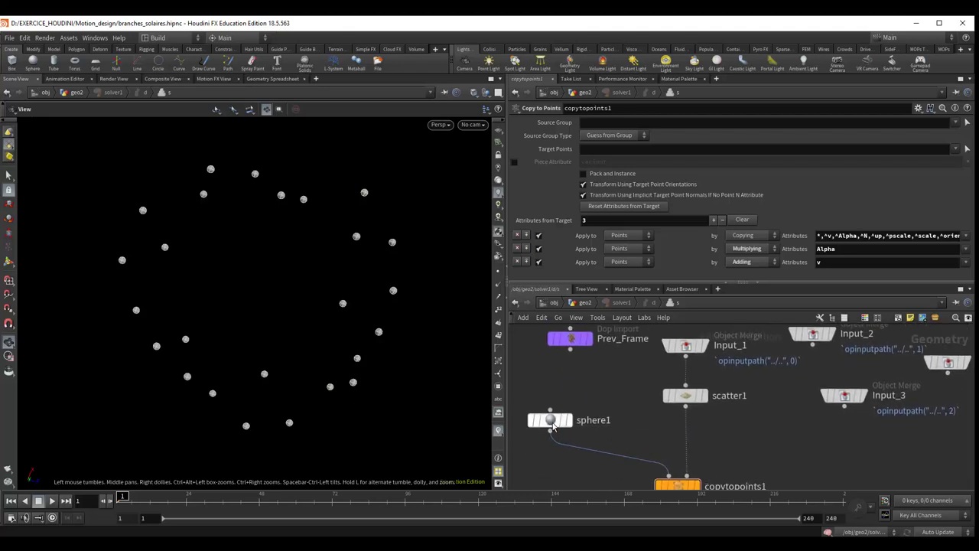
drag(552, 426, 545, 426)
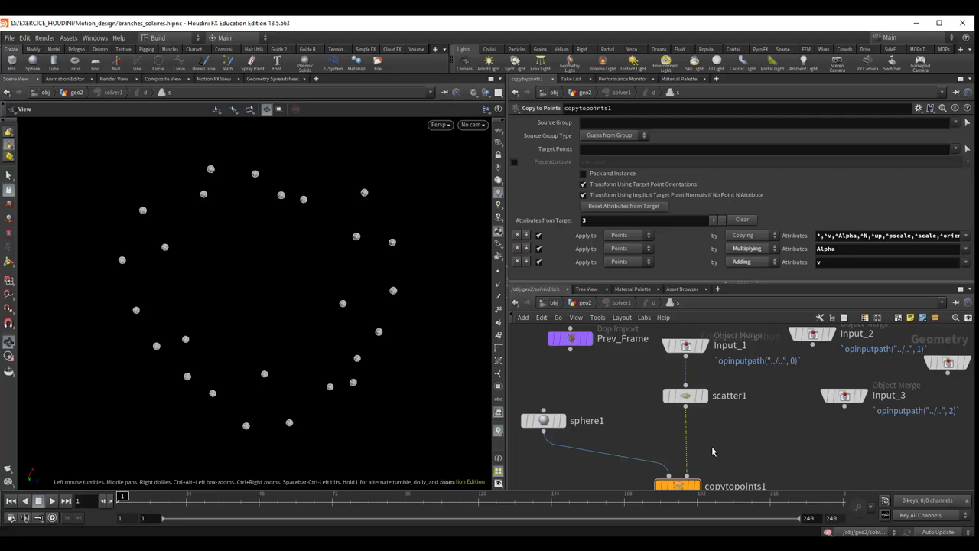
Insert a Switch node, switch1, below scatter1 and realign scatter1 and Input_1 above it.
key(Tab)
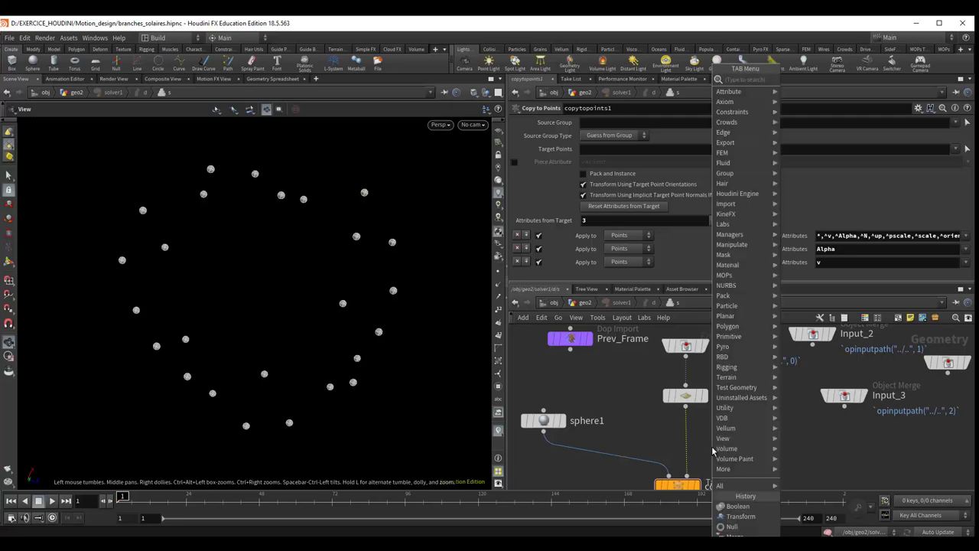
text(sw)
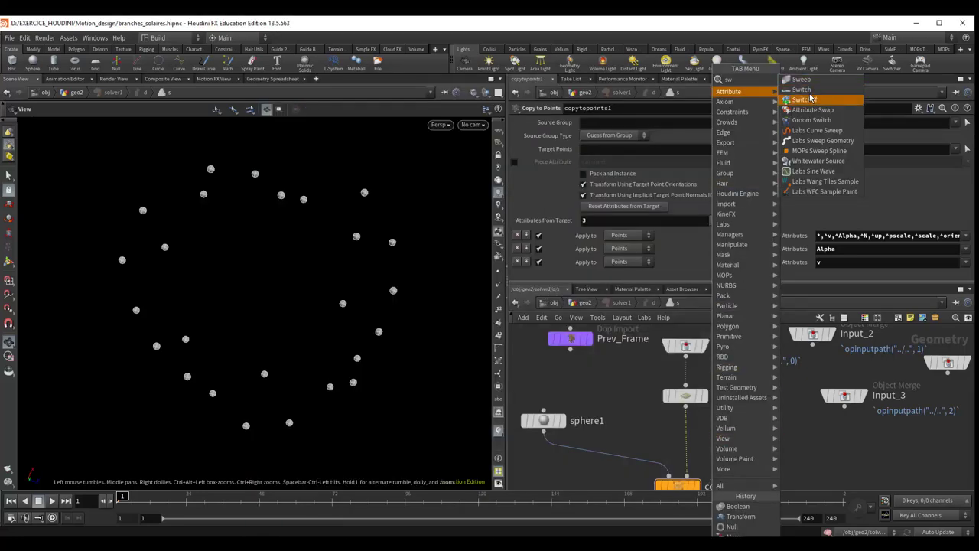
click(801, 89)
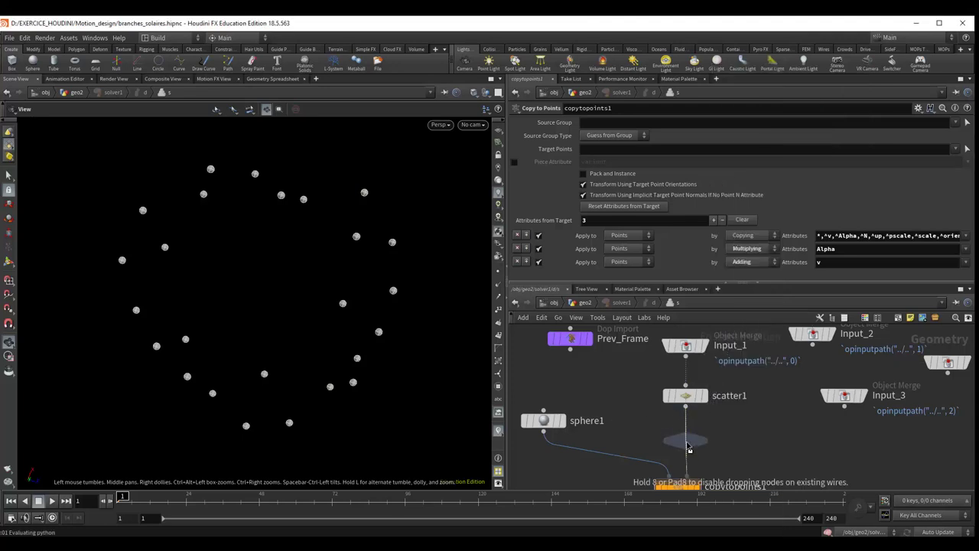
click(688, 444)
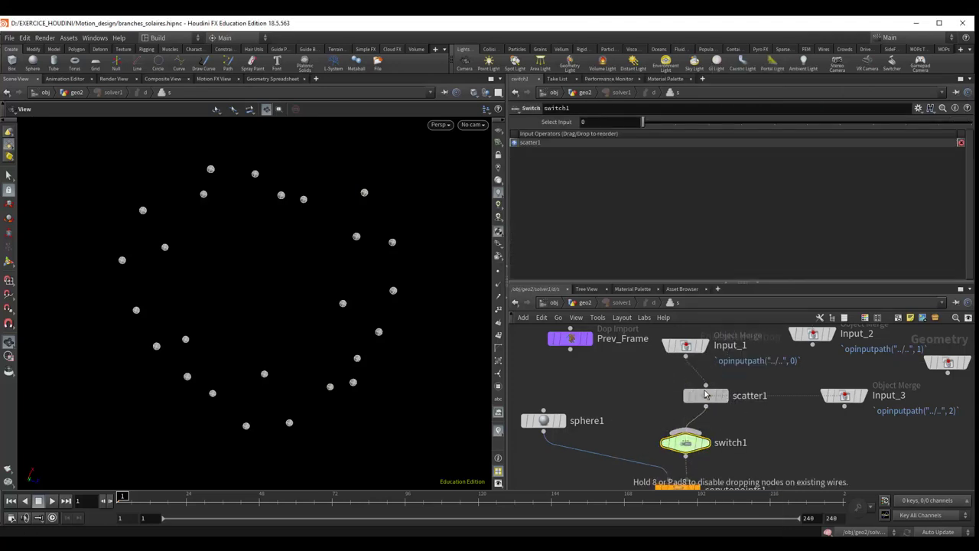
drag(686, 395, 706, 395)
middle_drag(696, 354, 725, 361)
drag(724, 362, 745, 364)
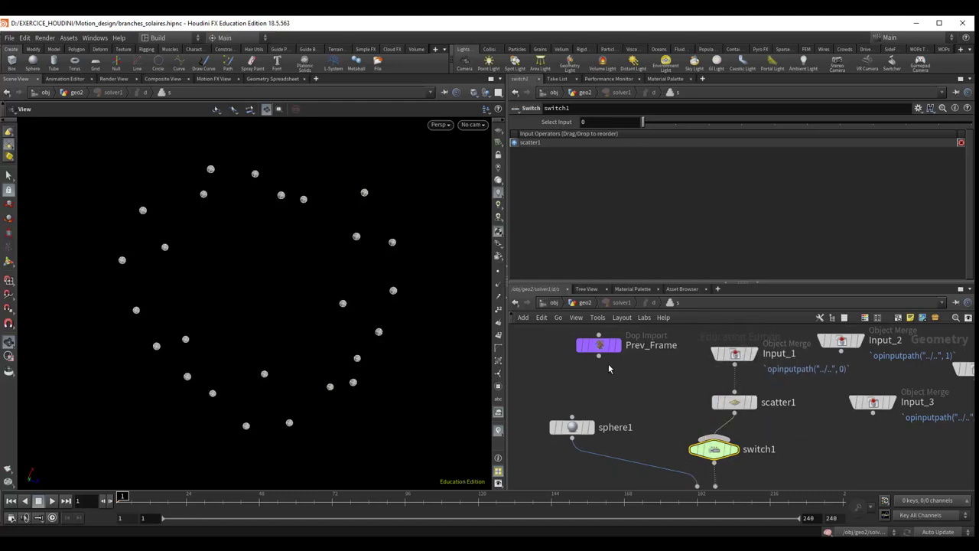
Wire Prev_Frame into switch1, test its Select Input, then delete that wire.
drag(598, 353, 717, 449)
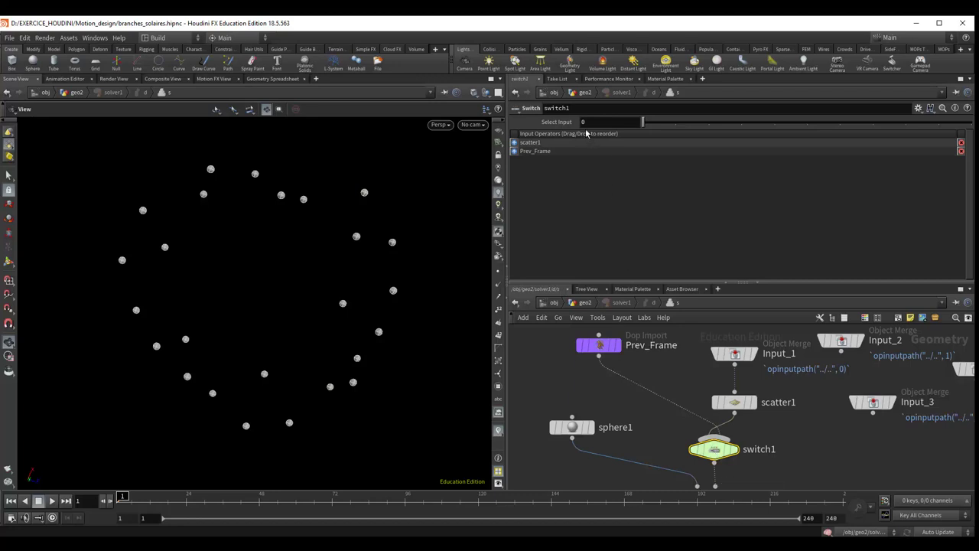
drag(662, 127, 634, 127)
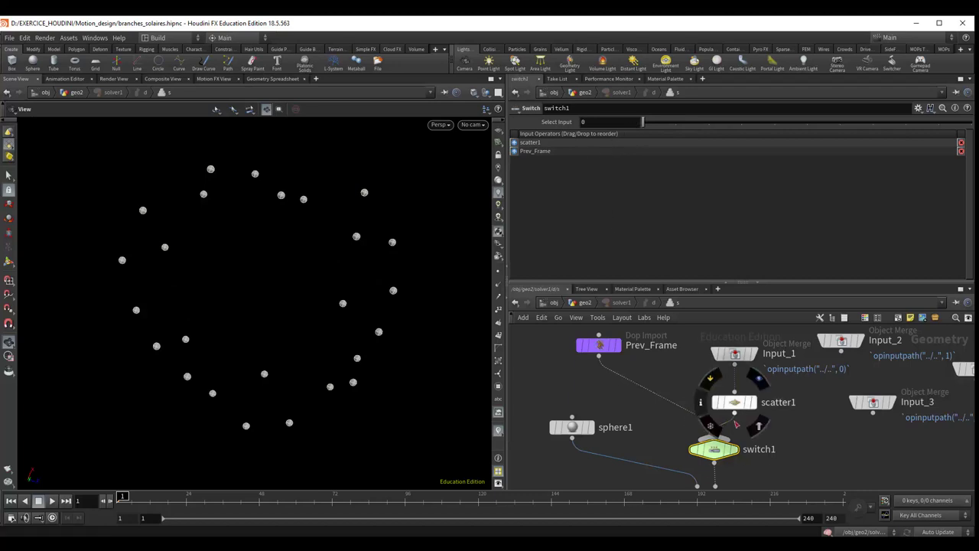
mouse_move(634, 124)
mouse_down()
mouse_move(666, 126)
mouse_move(629, 126)
mouse_up()
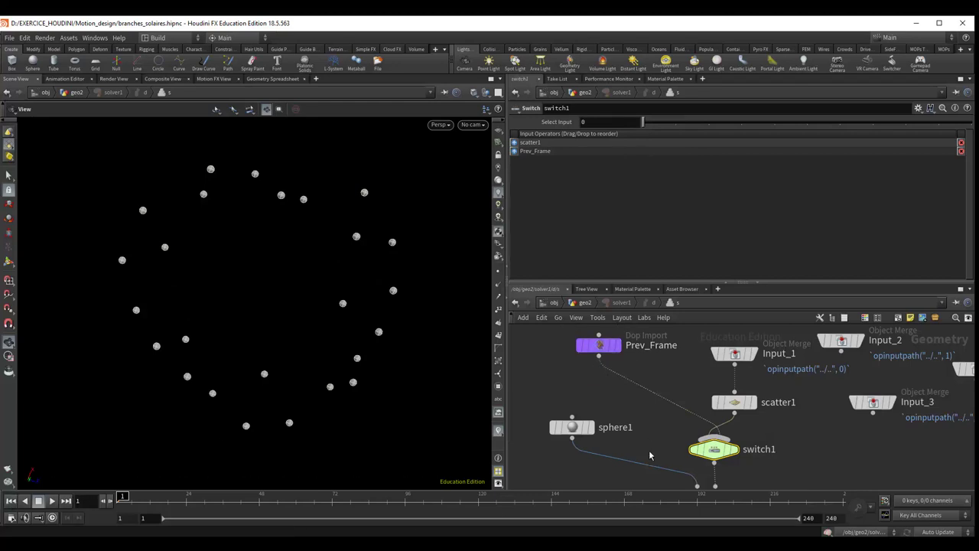
mouse_move(637, 377)
middle_down()
mouse_move(610, 336)
mouse_move(673, 381)
middle_up()
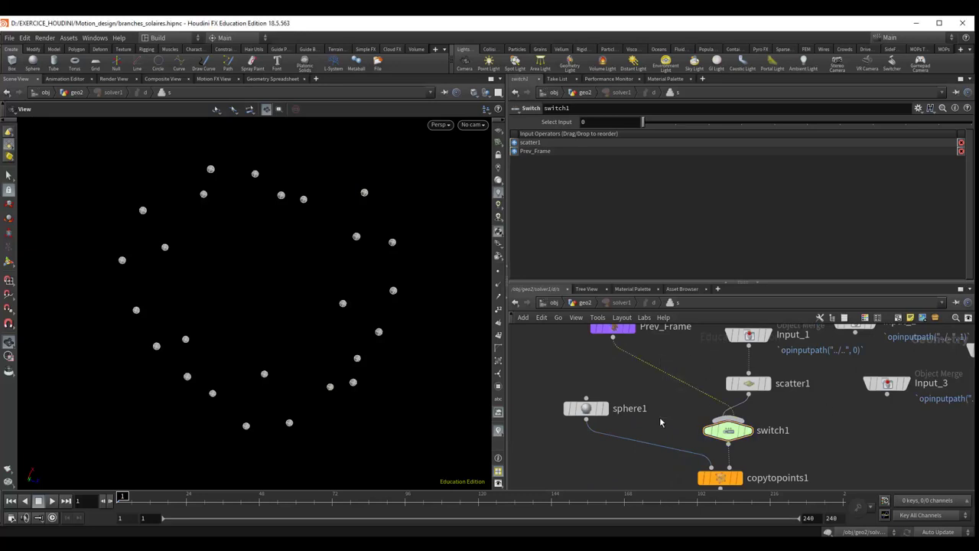
key(Delete)
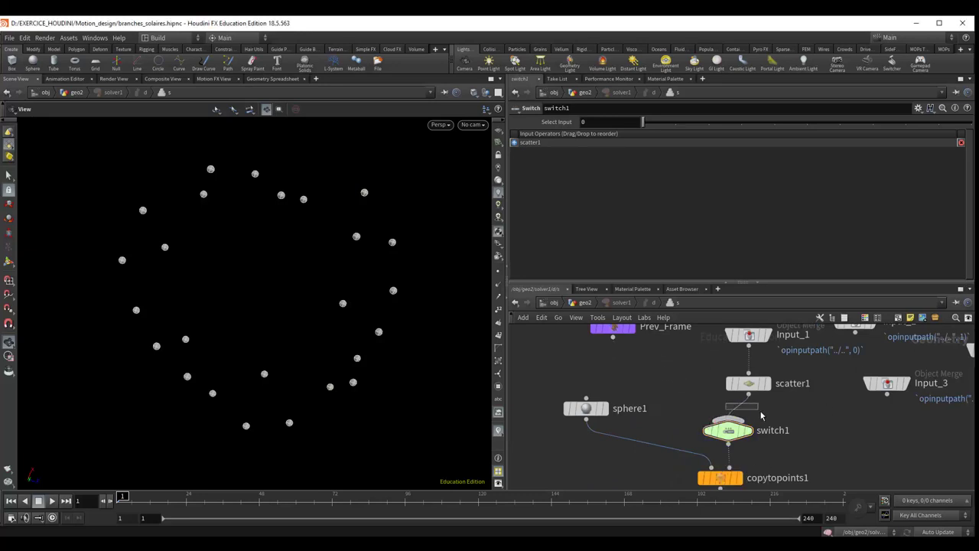
Disconnect scatter1 from switch1 and wire Prev_Frame in as its first input.
click(761, 415)
key(Delete)
mouse_move(613, 337)
mouse_down()
mouse_move(684, 408)
mouse_move(728, 420)
mouse_up()
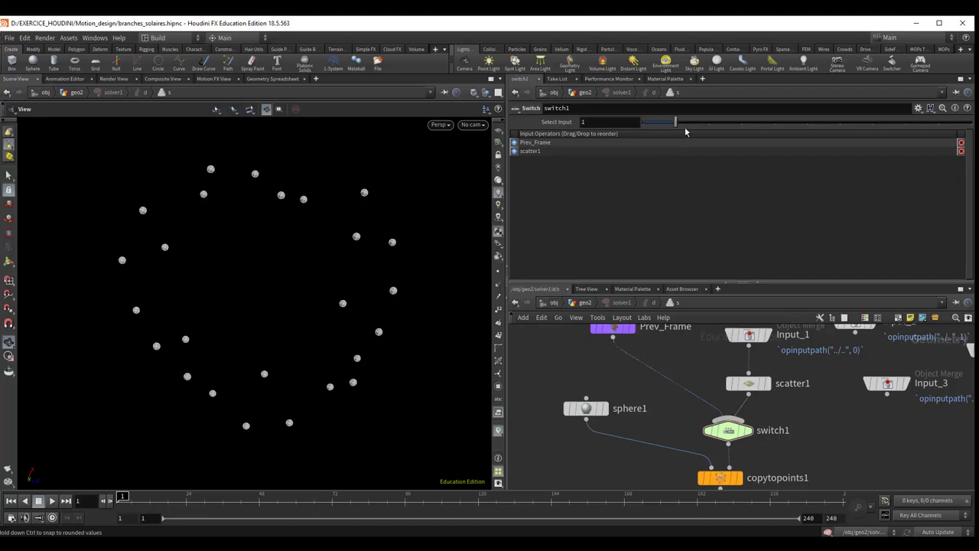
scroll(719, 382, down, 1)
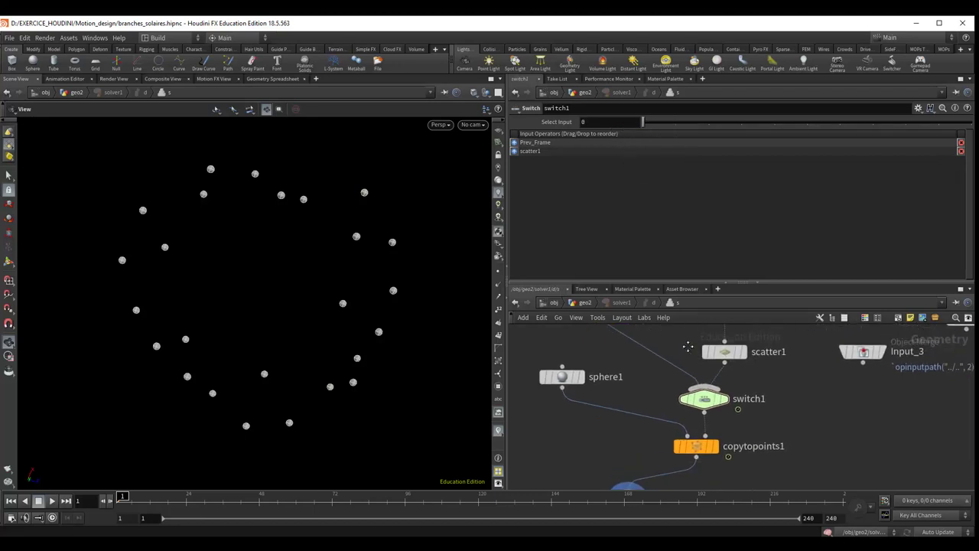
scroll(738, 409, up, 2)
middle_drag(745, 414, 752, 437)
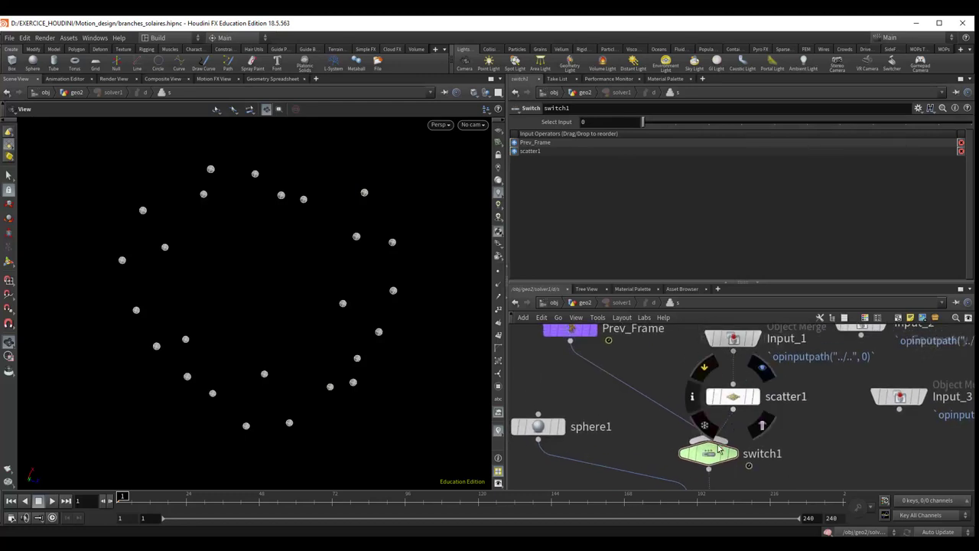
mouse_move(564, 380)
middle_down()
mouse_move(601, 400)
mouse_move(597, 373)
middle_up()
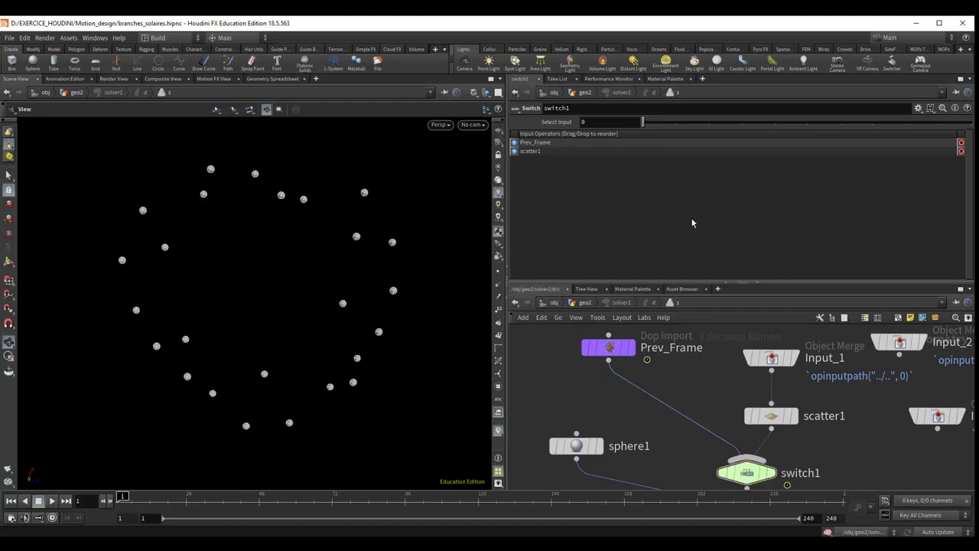
Flip switch1's Select Input to scatter1 and back to Prev_Frame, then edit the field.
drag(643, 123, 670, 124)
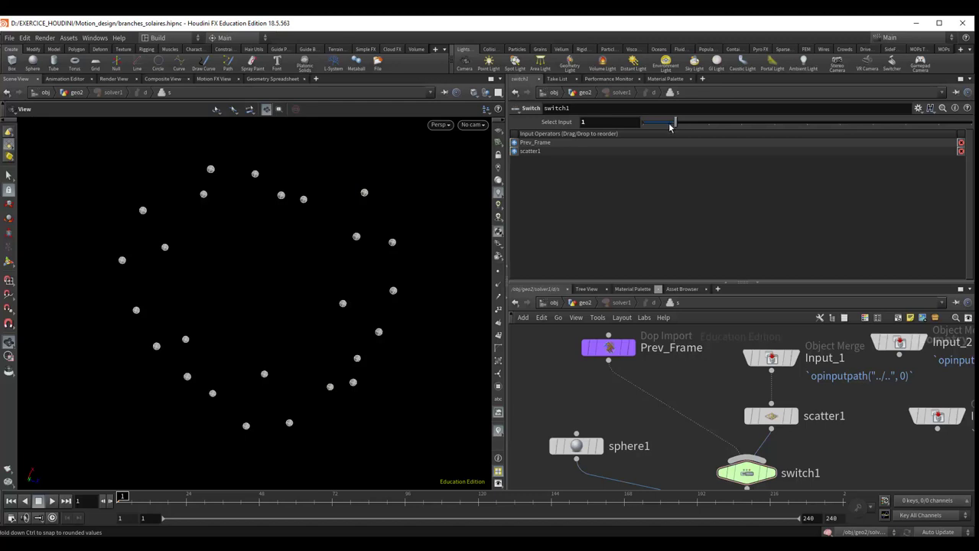
drag(670, 127, 639, 124)
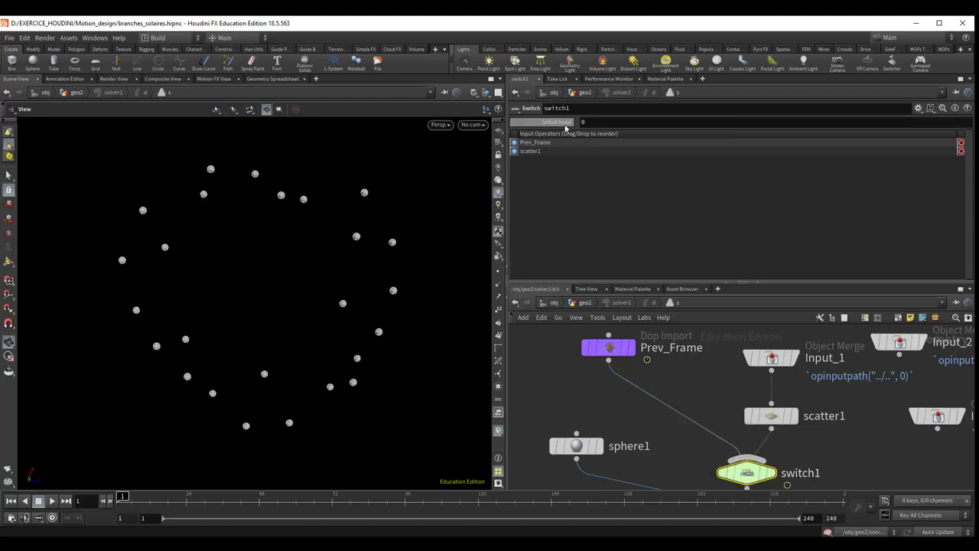
click(597, 121)
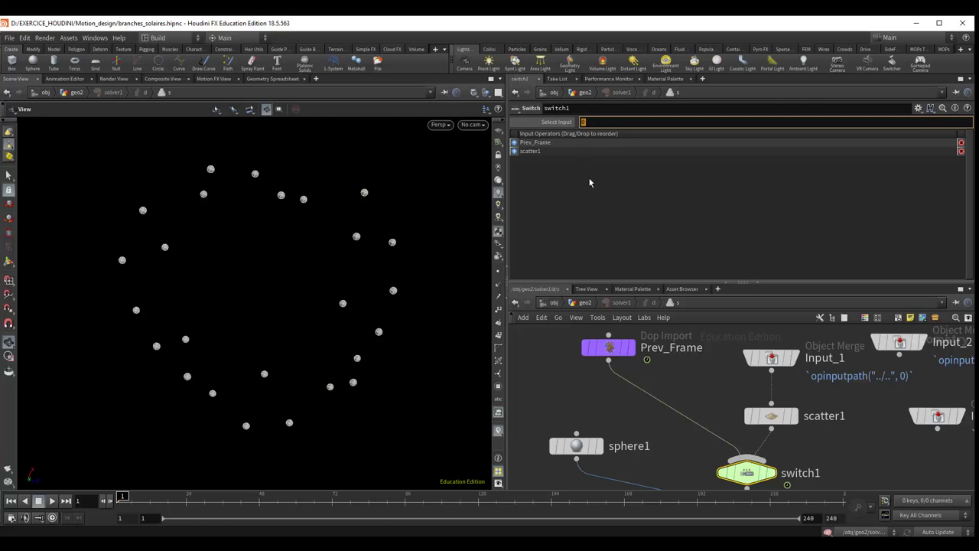
Enter $FF==1 as switch1's Select Input, then reframe the network around switch1.
text($FF==1)
key(Return)
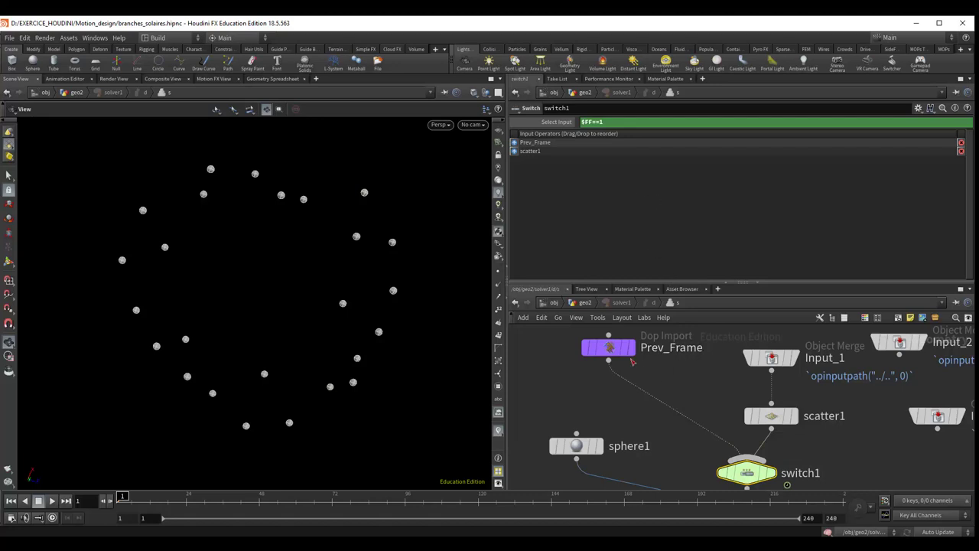
mouse_move(745, 462)
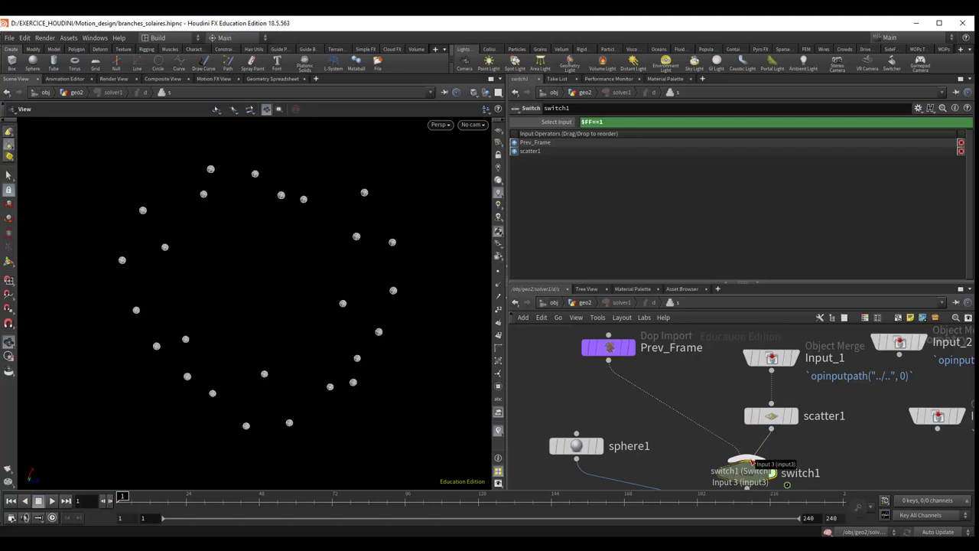
click(749, 466)
middle_drag(749, 467, 738, 344)
middle_drag(825, 337, 831, 471)
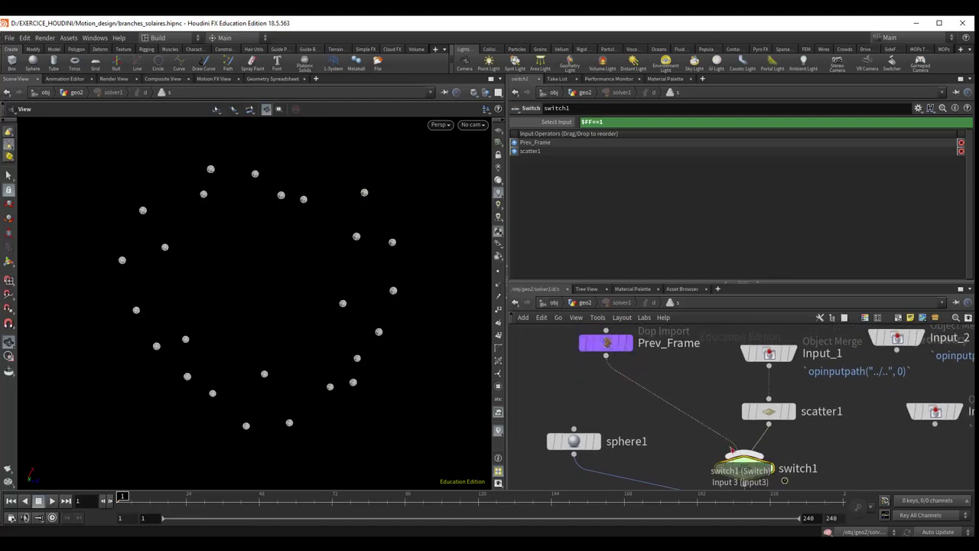
click(745, 463)
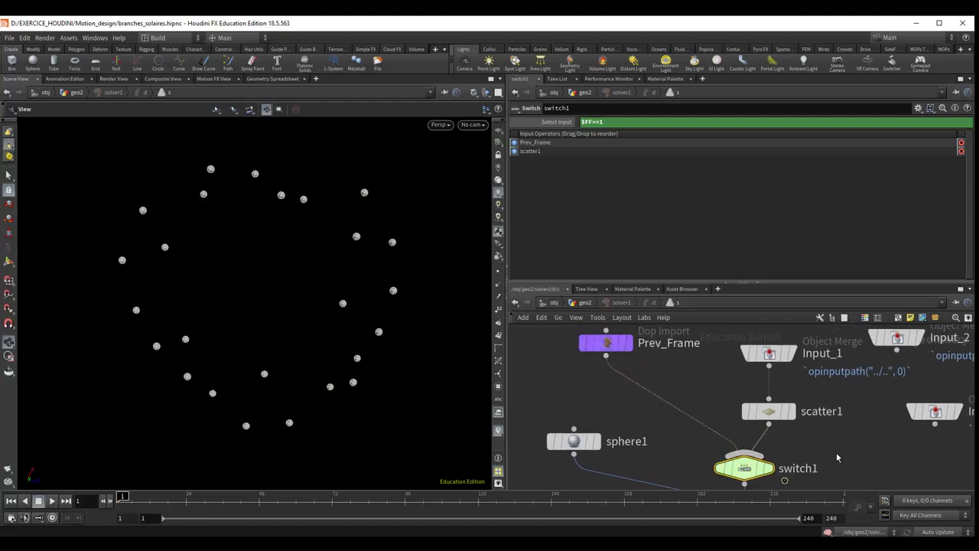
middle_drag(854, 459, 810, 352)
Add a Merge node, merge1, below copytopoints1.
key(Tab)
text(merge)
key(Return)
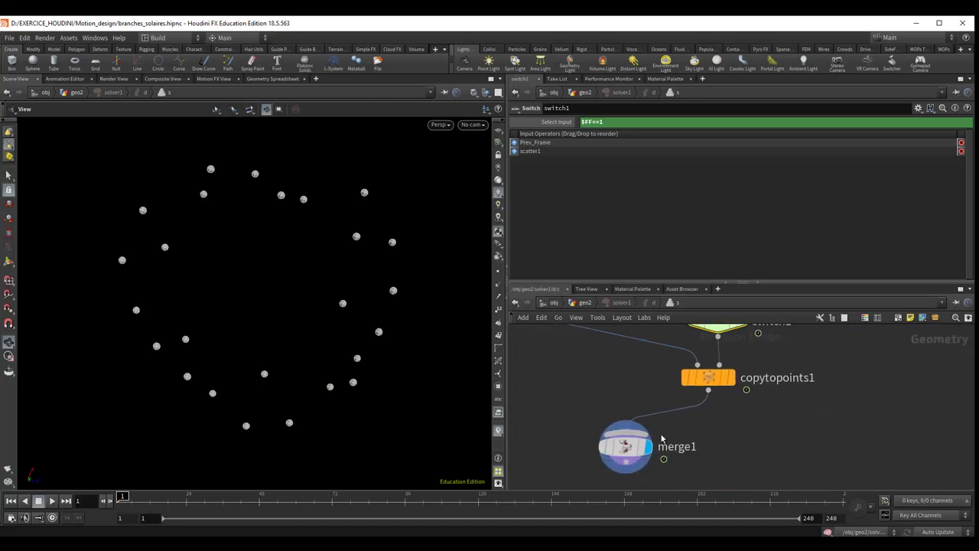
click(718, 450)
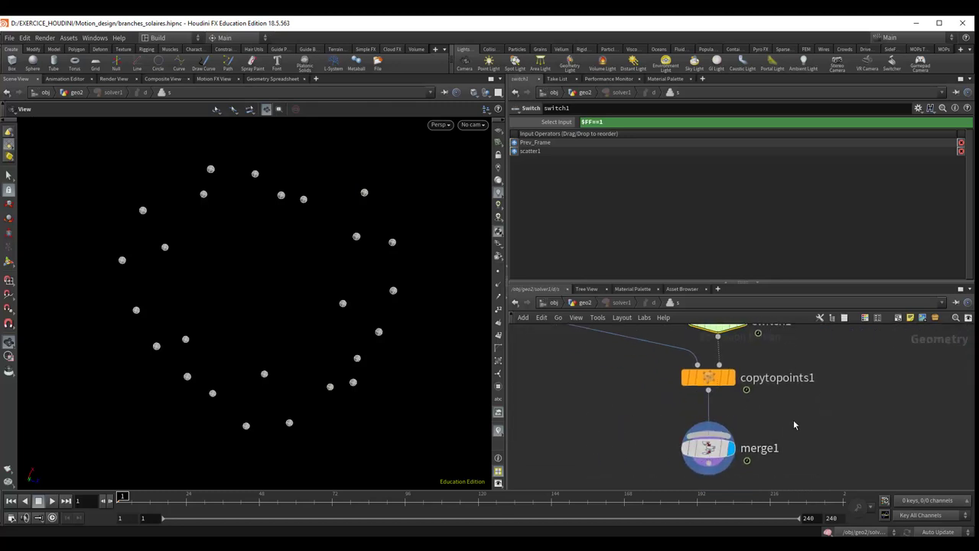
middle_drag(796, 422, 800, 462)
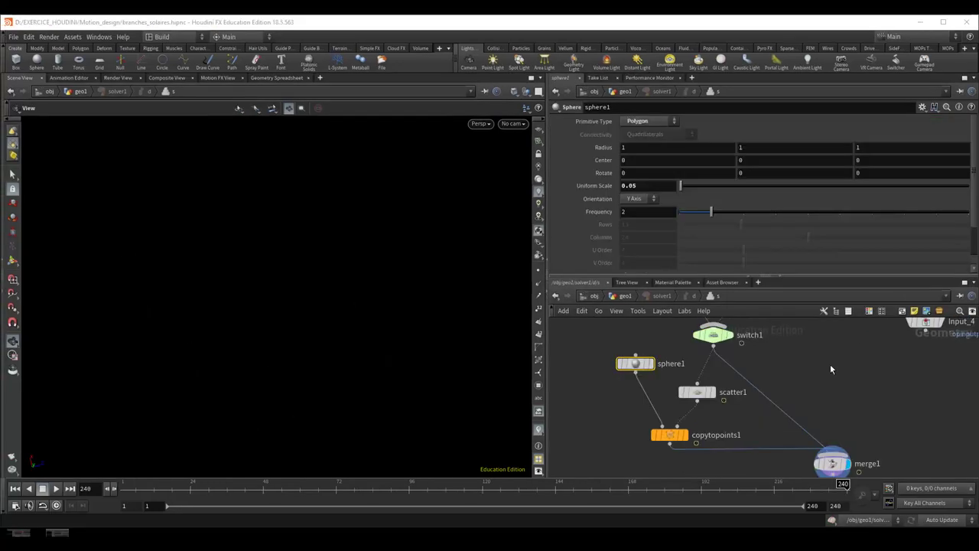
Connect scatter1 into copytopoints1's second input and edit the sphere's Uniform Scale.
drag(697, 400, 705, 425)
middle_drag(764, 375, 787, 359)
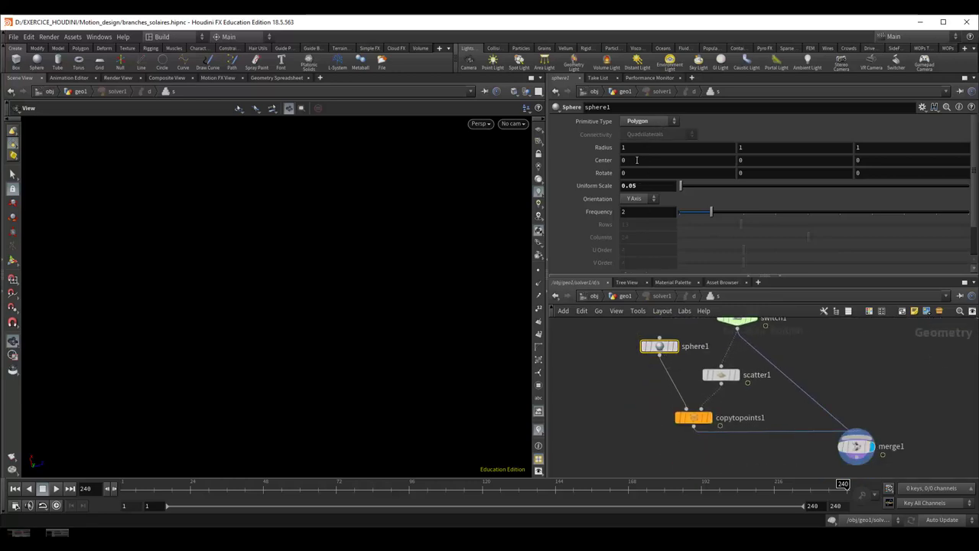
click(636, 185)
Bring copytopoints1 and merge1 into view and nudge merge1 slightly up and left.
mouse_move(807, 349)
middle_down()
mouse_move(780, 335)
mouse_move(760, 345)
middle_up()
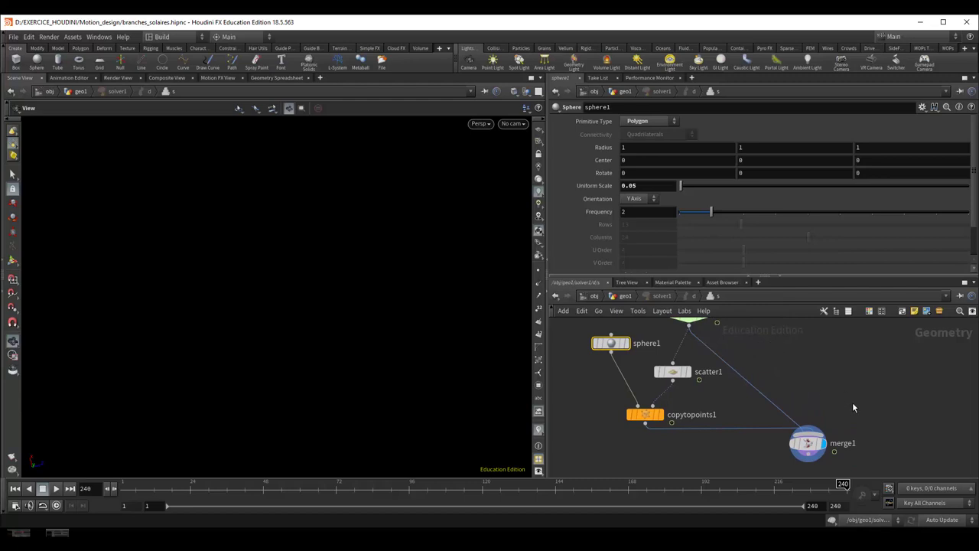
middle_drag(838, 406, 871, 431)
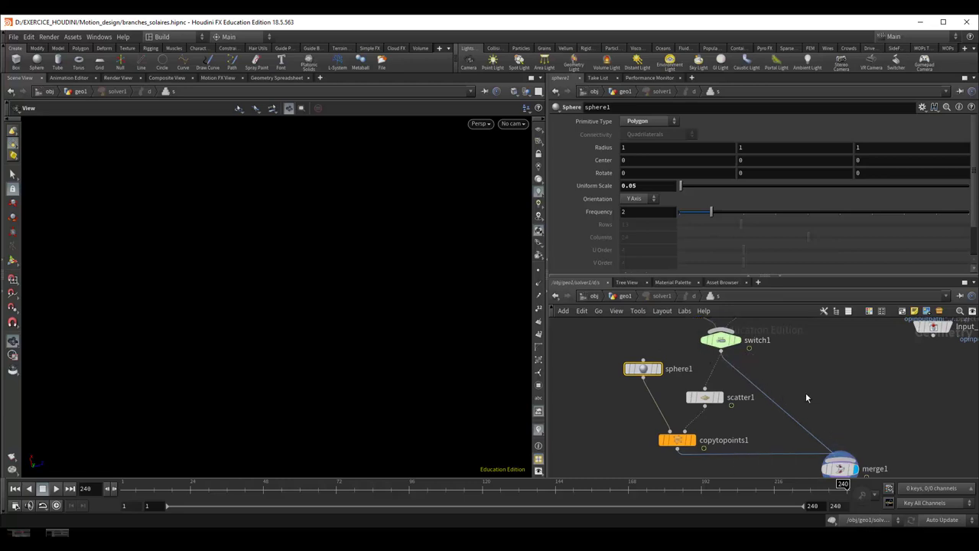
middle_drag(808, 398, 815, 442)
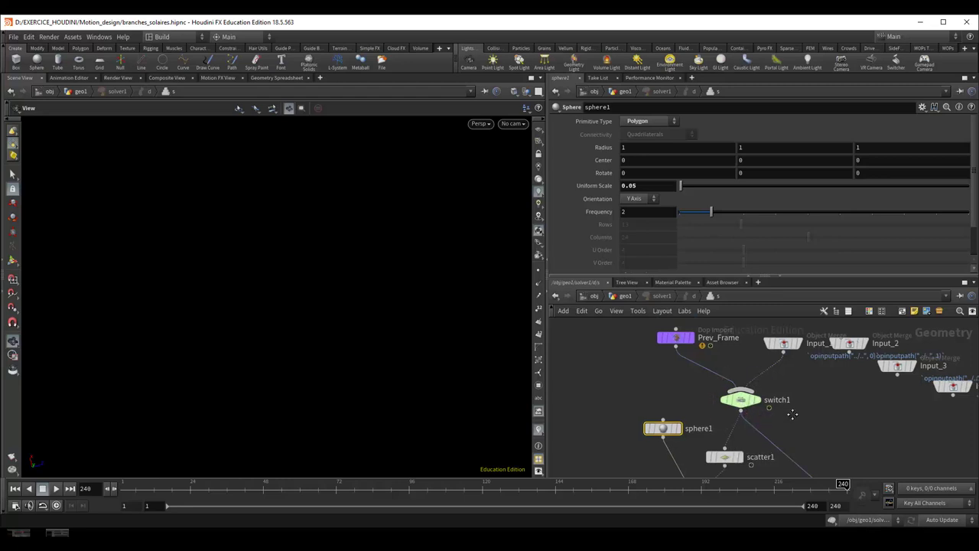
middle_drag(793, 411, 788, 368)
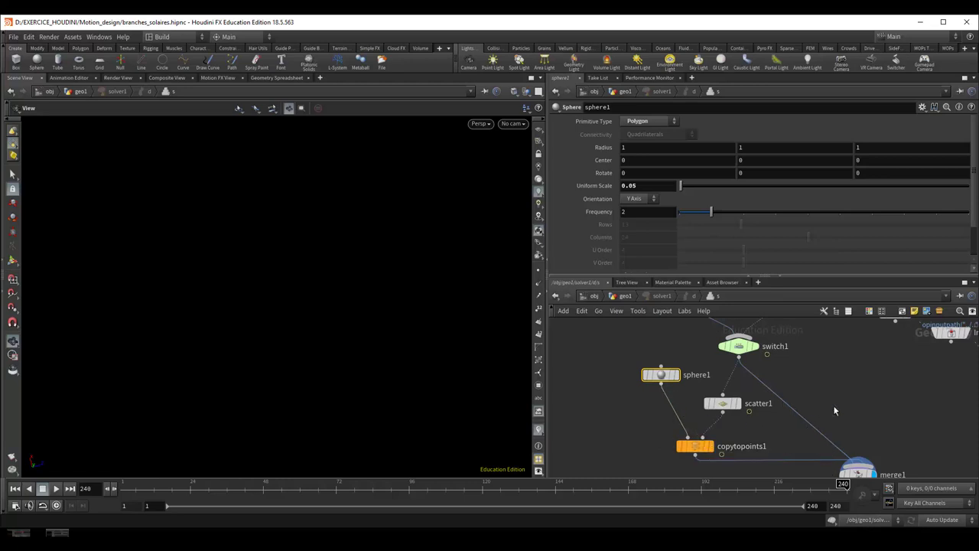
middle_drag(835, 410, 775, 350)
mouse_move(797, 414)
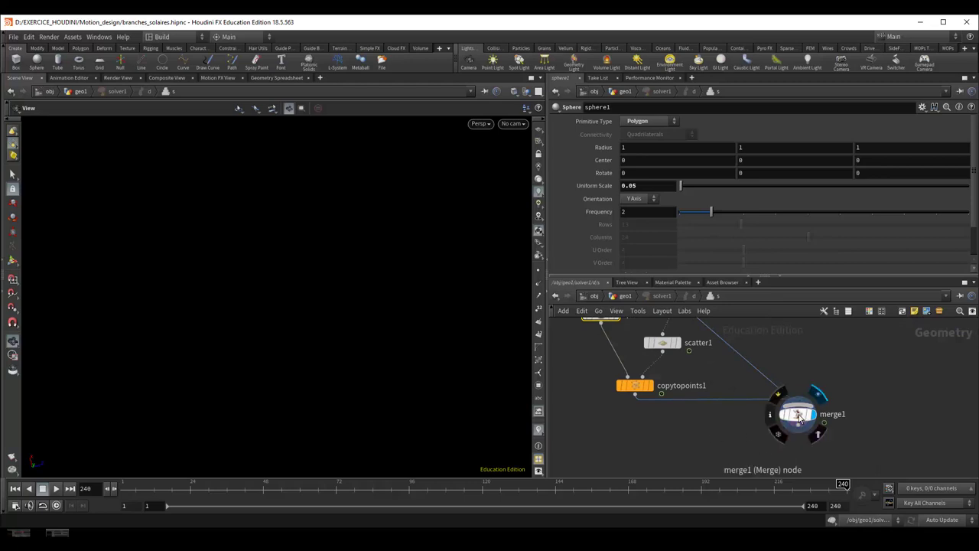
drag(799, 417, 778, 406)
Add a Null node, null1, wired below merge1 inside the solver.
click(776, 420)
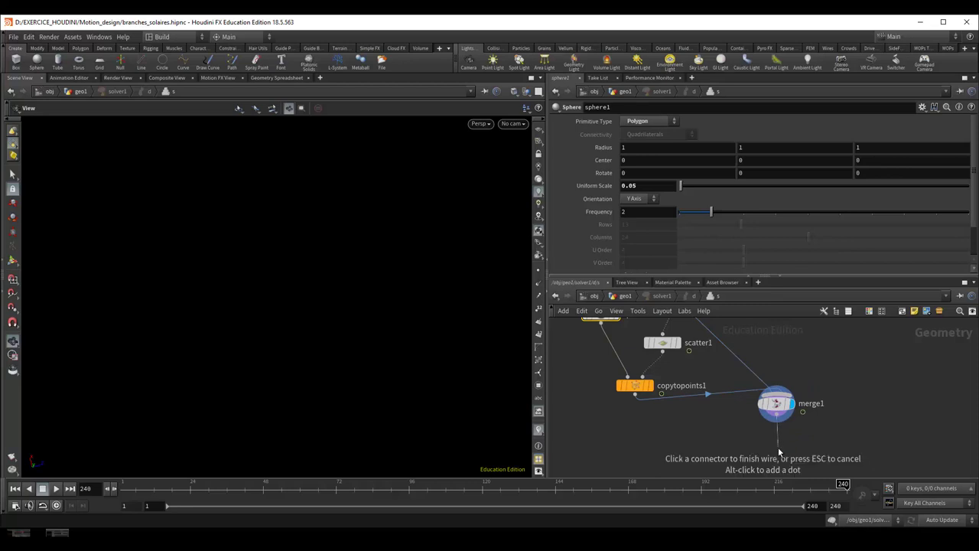
key(Tab)
text(null)
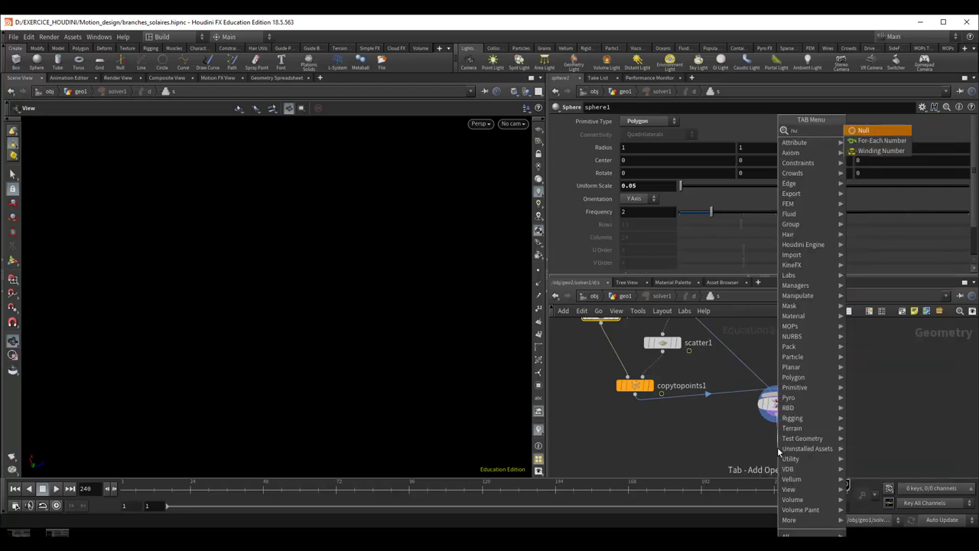
key(Return)
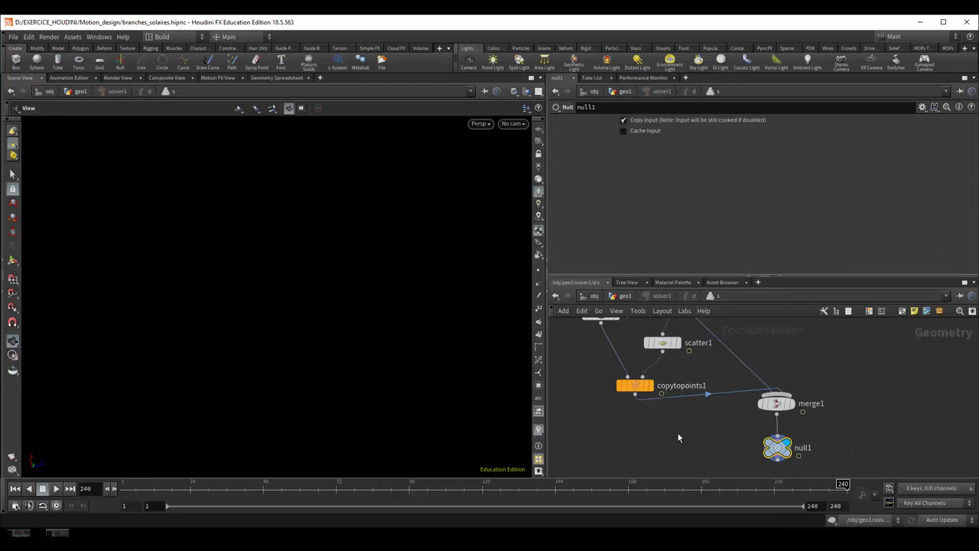
Return from the solver to the geo1 network and zoom in.
mouse_move(678, 437)
middle_down()
mouse_move(751, 511)
mouse_move(661, 382)
middle_up()
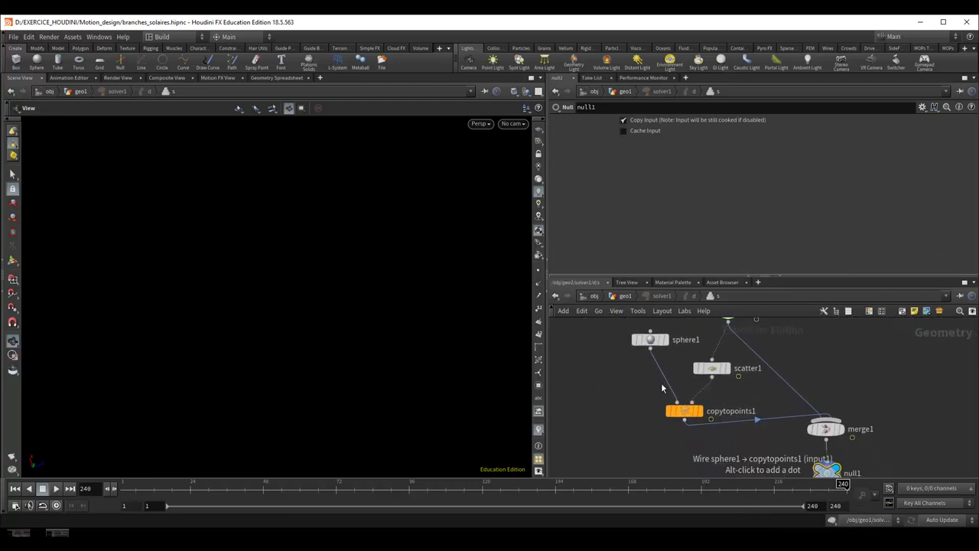
click(624, 297)
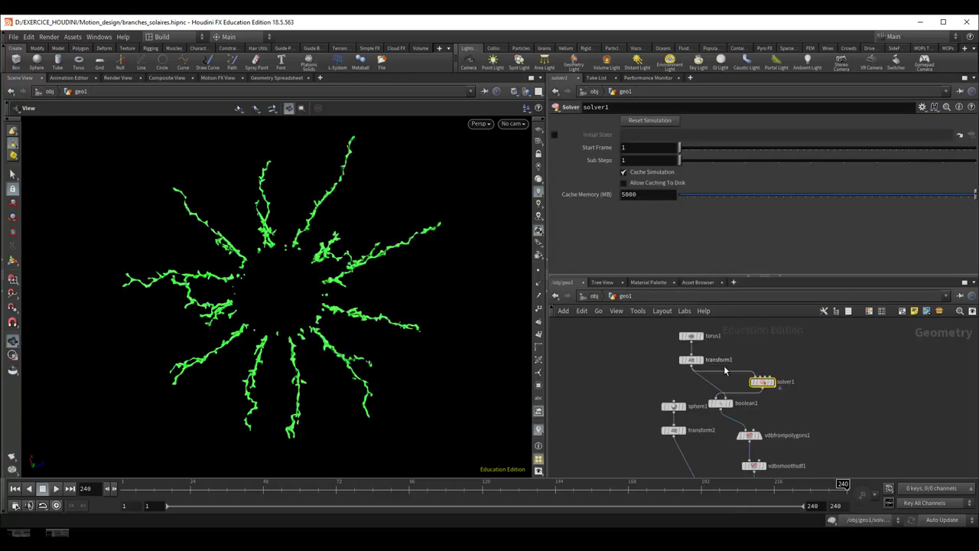
scroll(758, 357, up, 2)
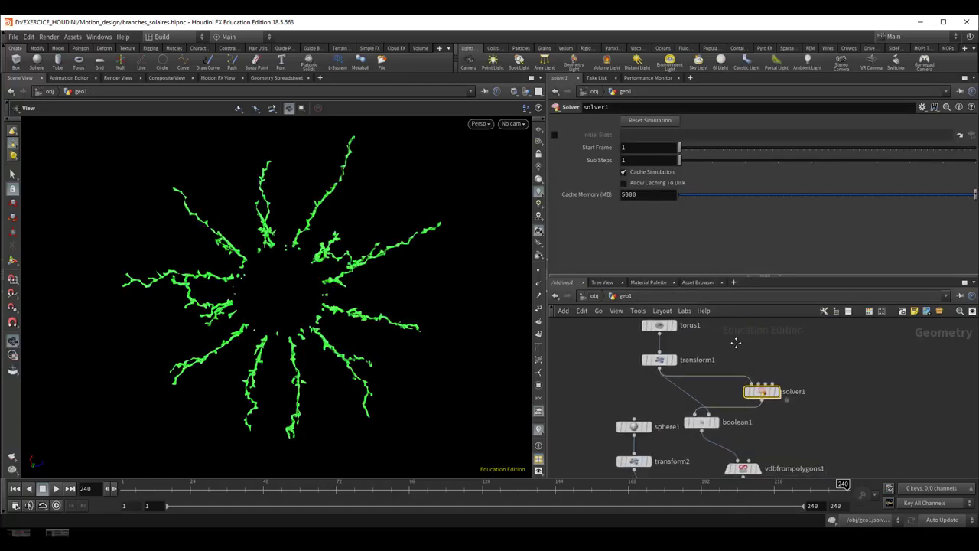
Put the display flag on solver1 and cancel its cook, leaving the bare torus at frame 1.
middle_drag(746, 355, 732, 344)
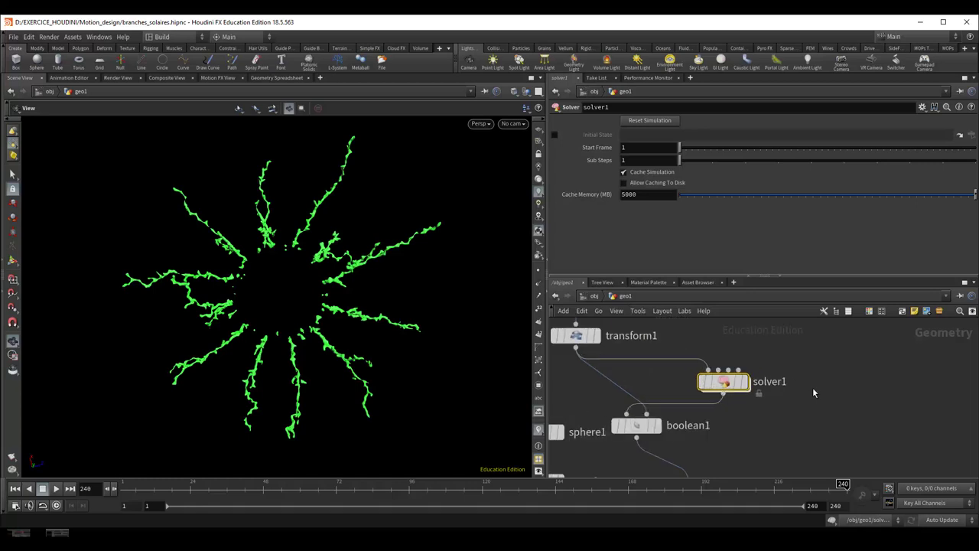
scroll(813, 387, up, 3)
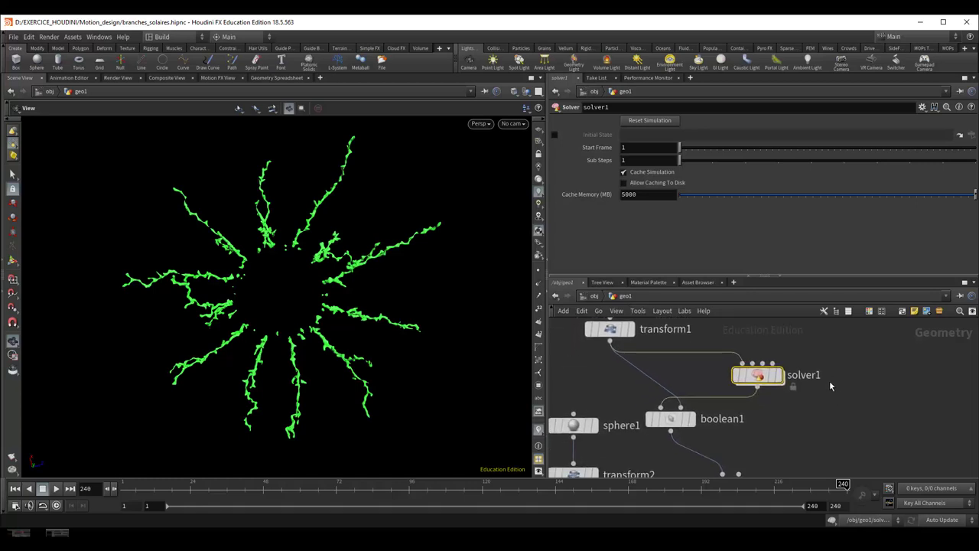
mouse_move(724, 380)
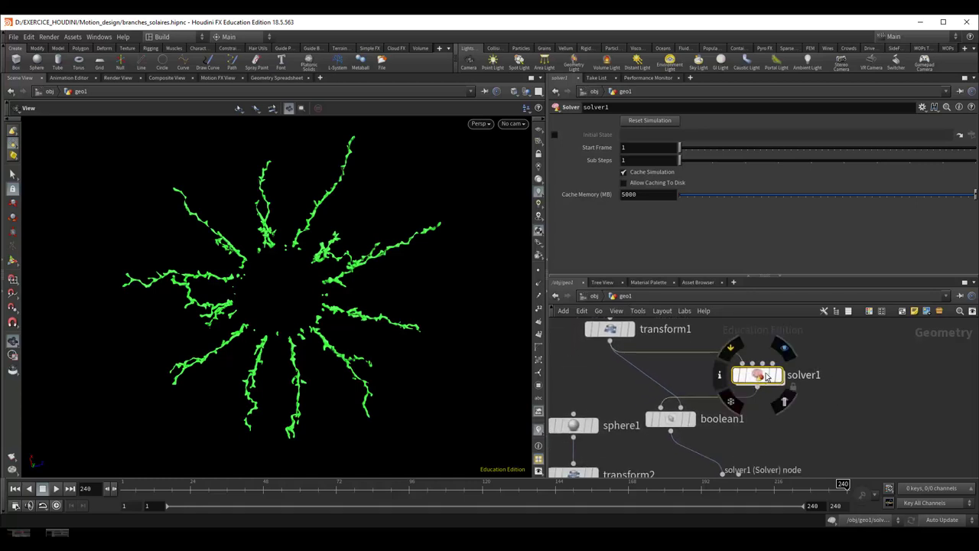
click(784, 350)
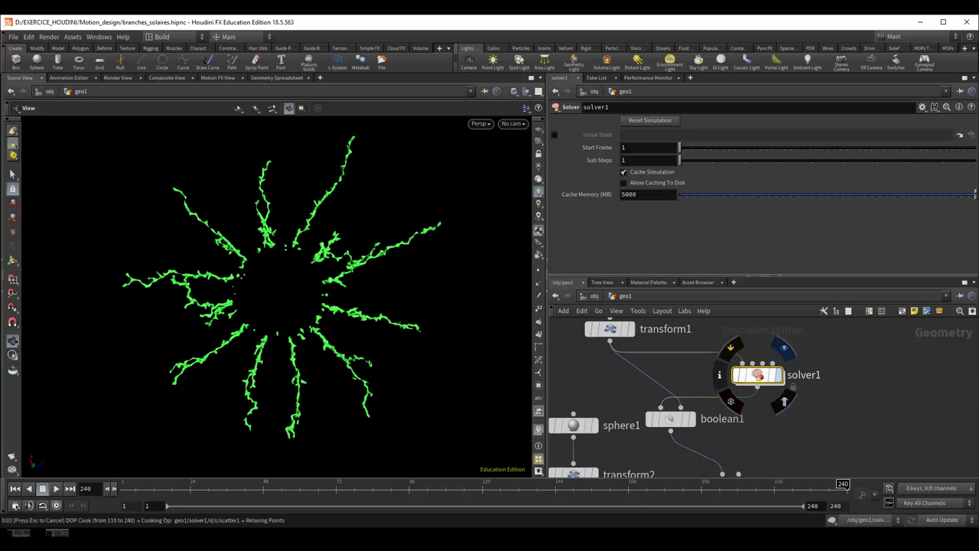
key(Escape)
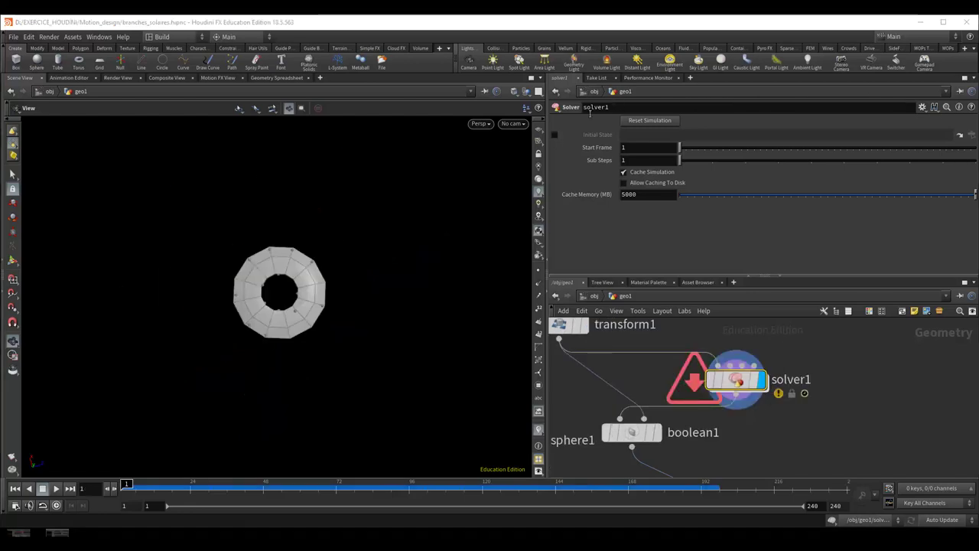
Reset the simulation, zoom in on the torus, and play briefly so branches start growing.
click(648, 121)
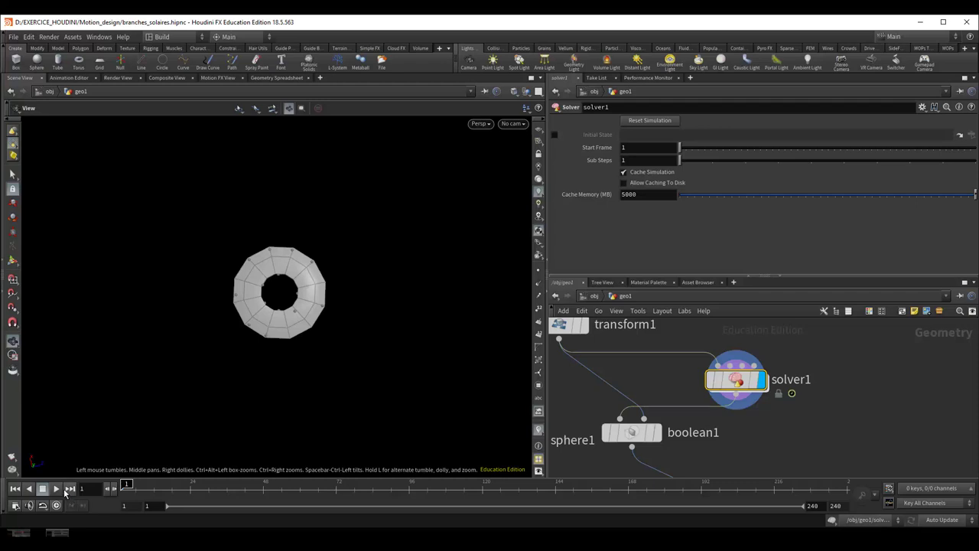
scroll(176, 402, up, 2)
scroll(195, 391, up, 3)
scroll(210, 451, up, 2)
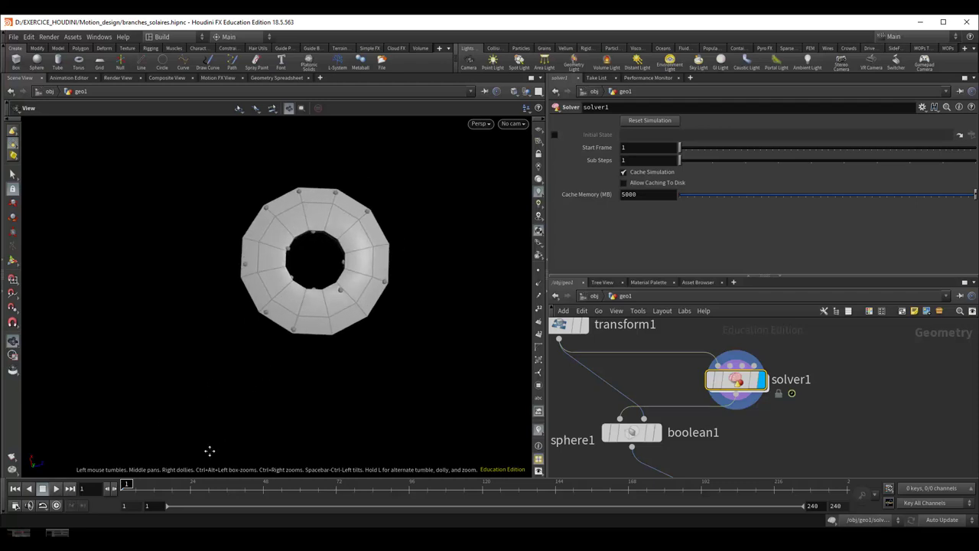
scroll(209, 451, up, 2)
scroll(243, 386, up, 2)
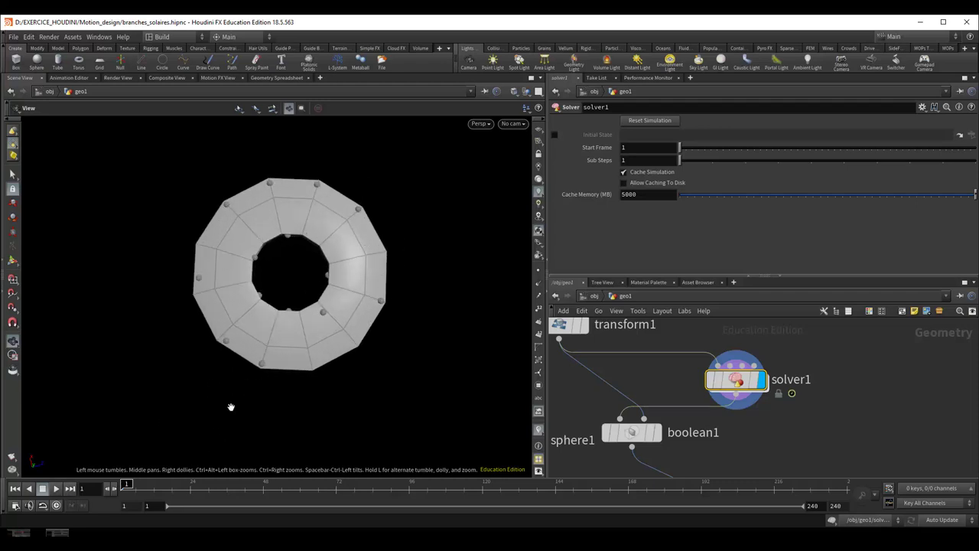
click(58, 489)
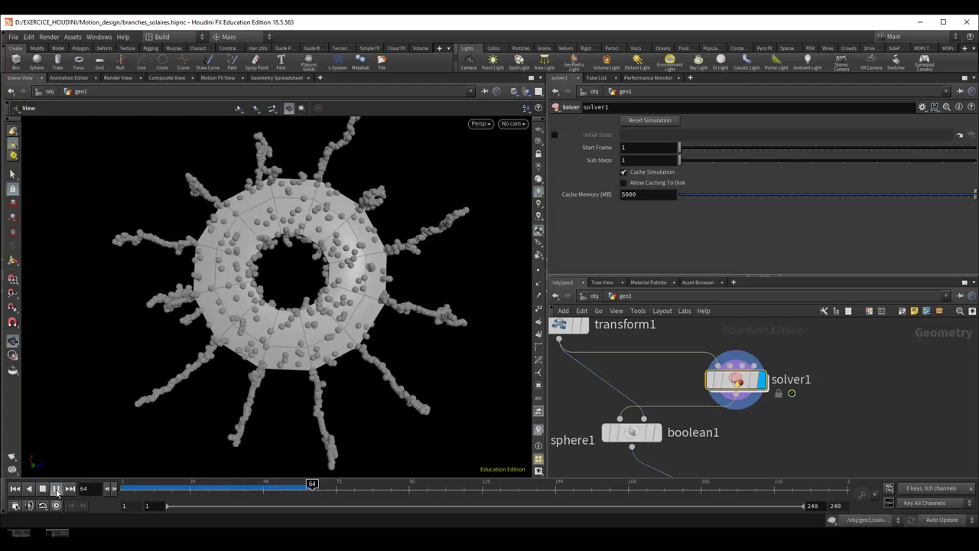
key(Up)
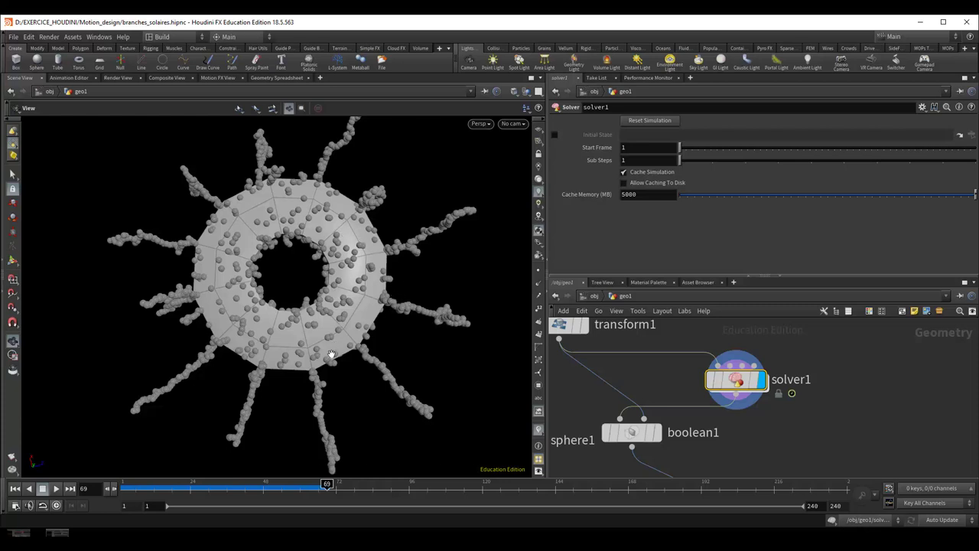
Resume the simulation, pause at frame 98, and tumble to inspect the radiating beaded branches.
mouse_move(375, 428)
mouse_down()
mouse_move(371, 393)
mouse_move(320, 389)
mouse_up()
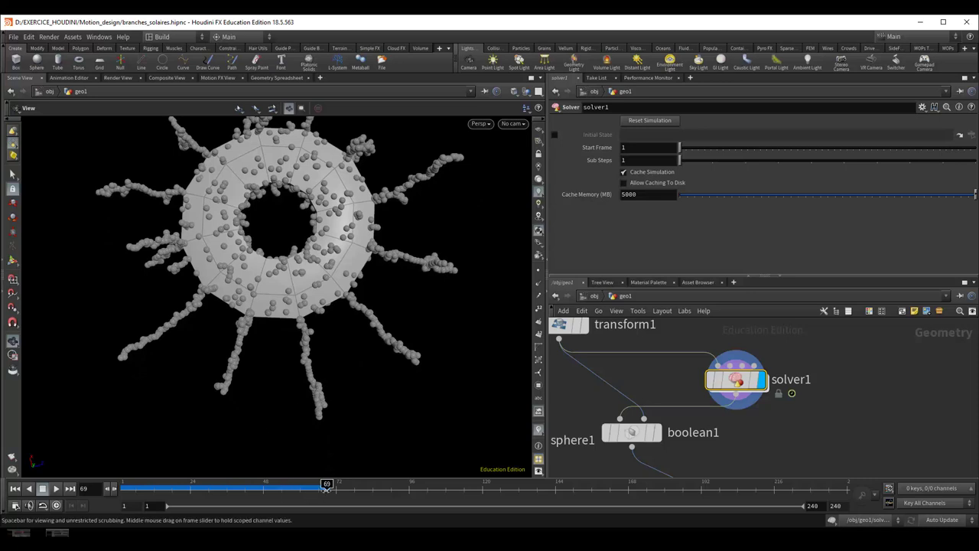
click(55, 489)
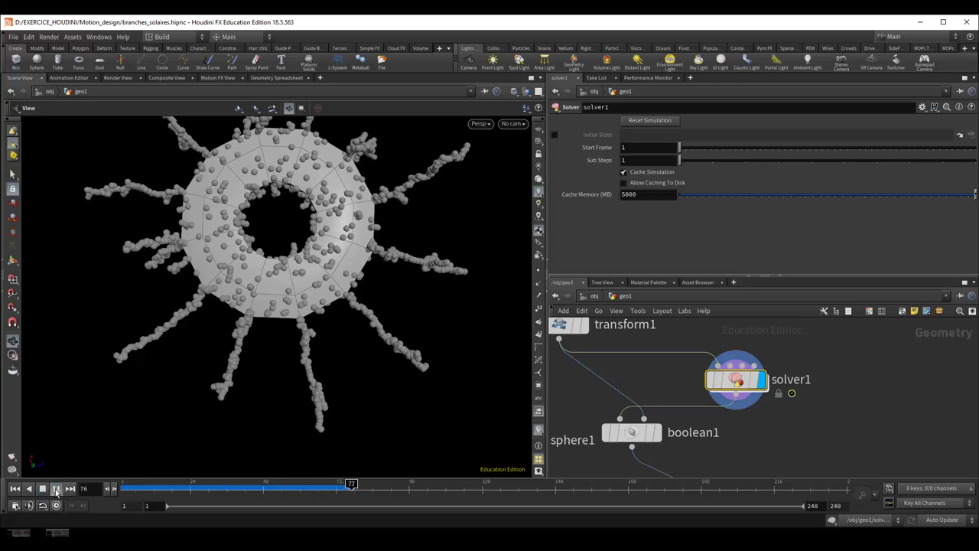
click(55, 489)
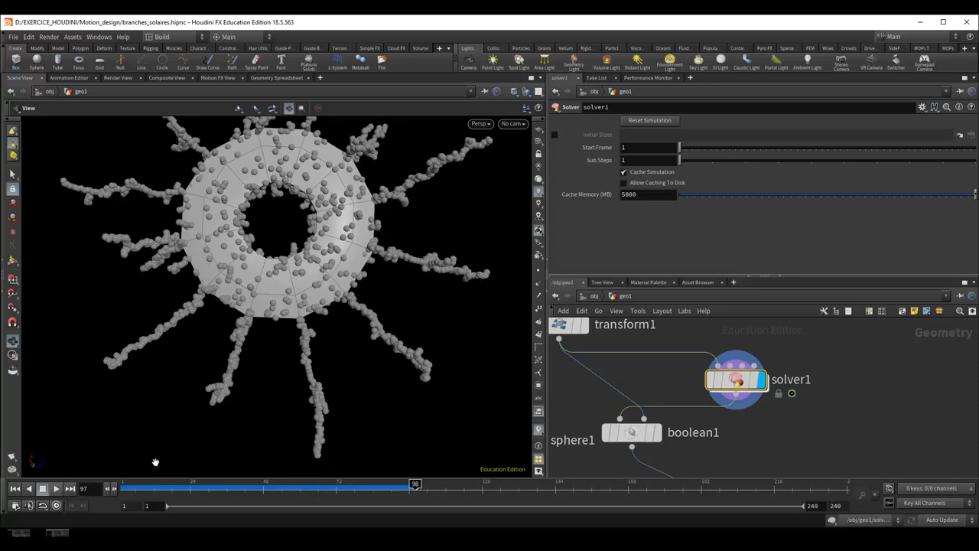
mouse_move(284, 415)
mouse_down()
mouse_move(298, 397)
mouse_move(290, 360)
mouse_move(289, 398)
mouse_move(304, 391)
mouse_up()
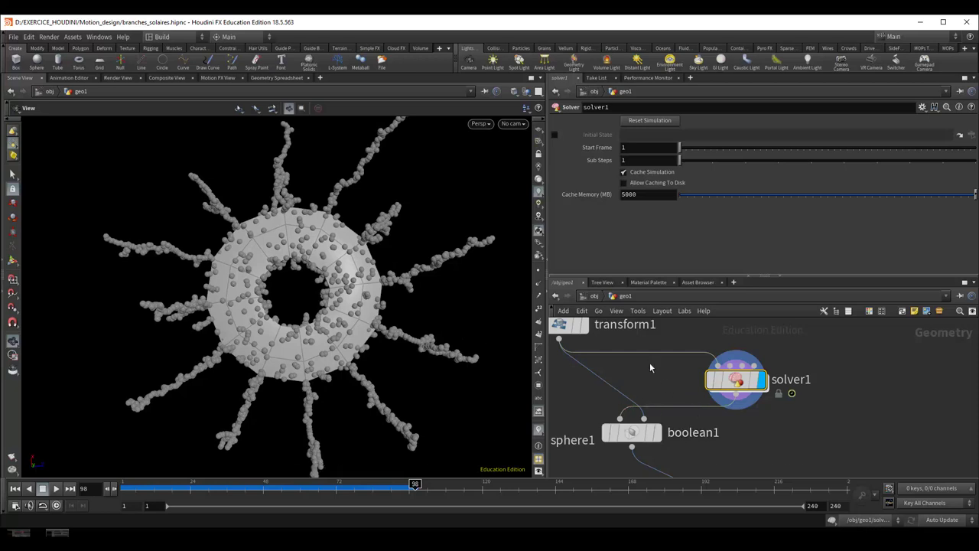
mouse_move(654, 392)
middle_down()
mouse_move(728, 409)
mouse_move(752, 436)
mouse_move(747, 474)
middle_up()
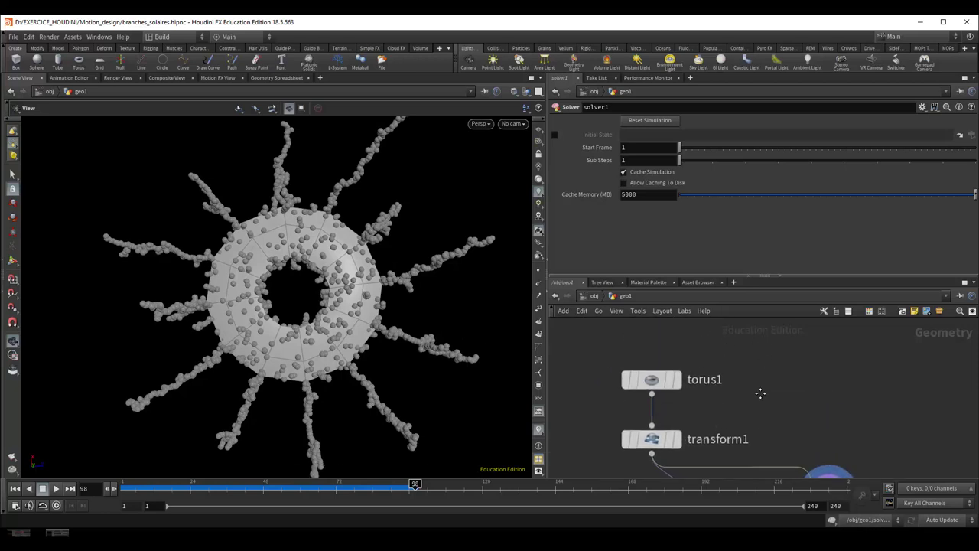
middle_drag(759, 400, 787, 360)
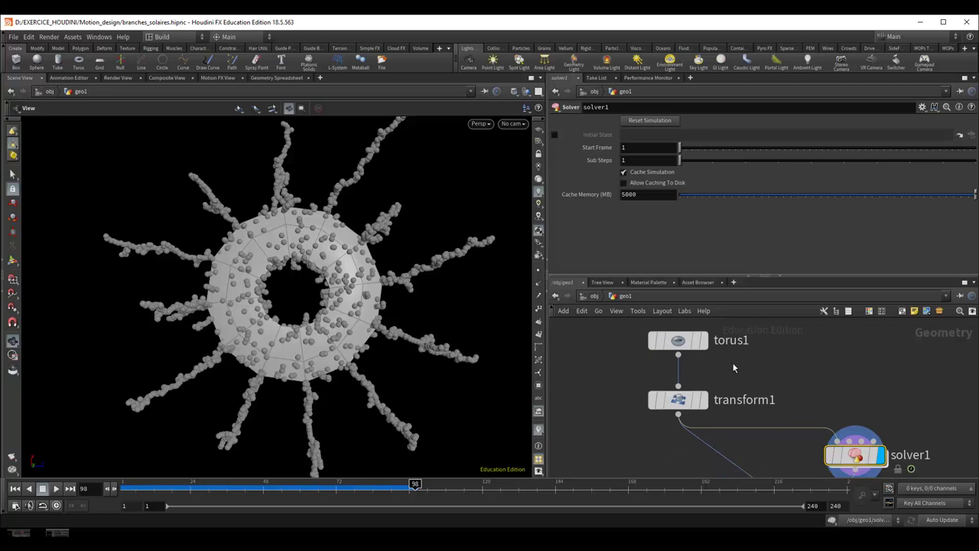
mouse_move(805, 399)
middle_down()
mouse_move(739, 338)
mouse_move(727, 398)
middle_up()
Inside solver1, set switch1's Select Input to the expression $FF==1.
double_click(766, 402)
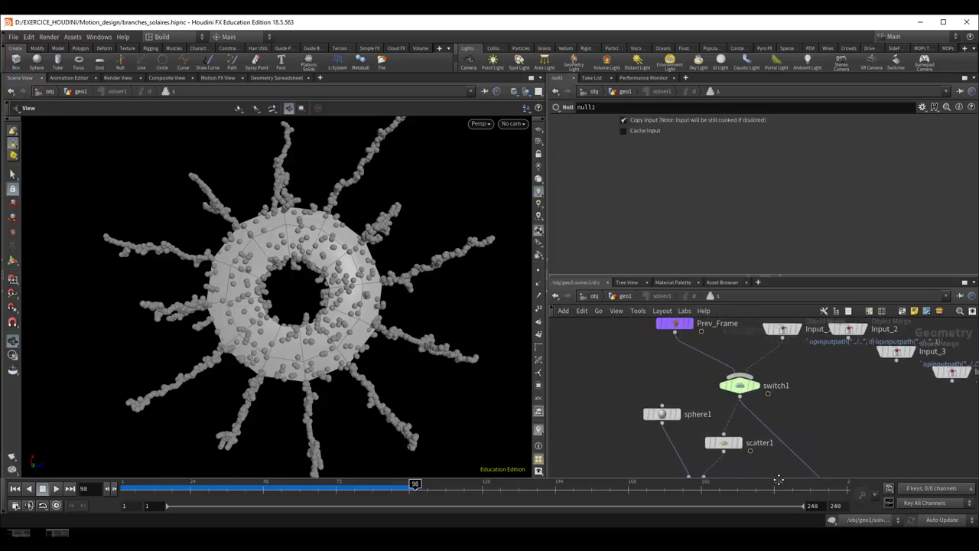
click(741, 397)
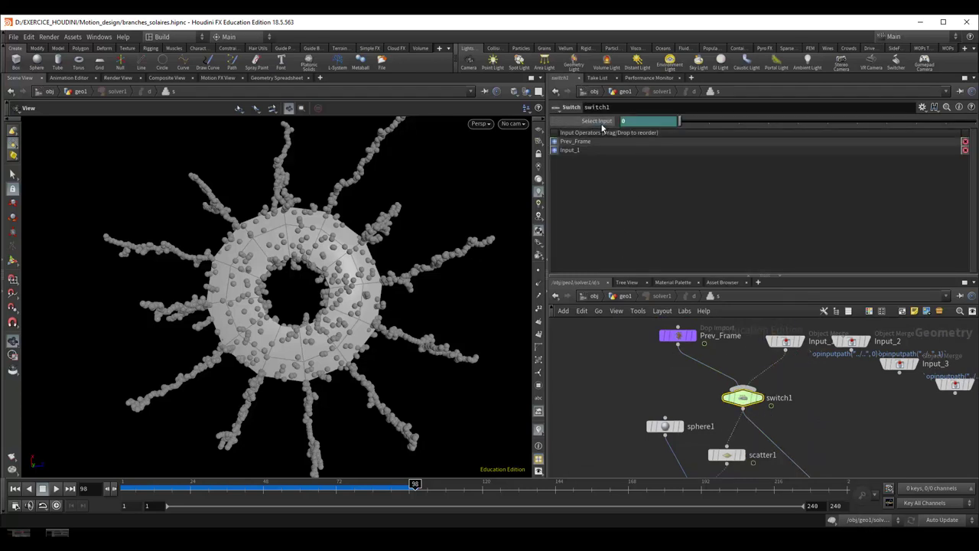
text($FF==1)
key(Return)
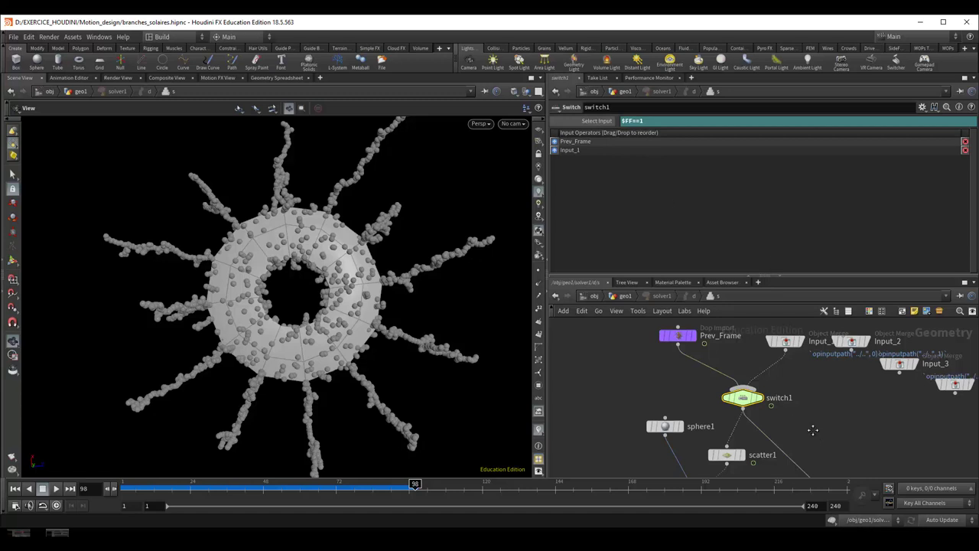
Review sphere1 (uniform scale 0.05) and scatter1 (Force Total Count 20) in the solver.
middle_drag(815, 437, 805, 347)
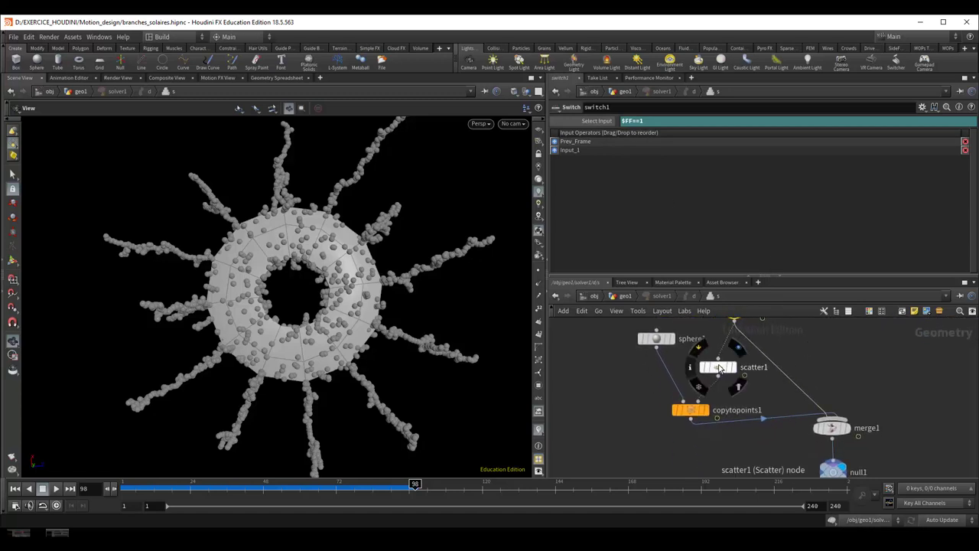
mouse_move(690, 410)
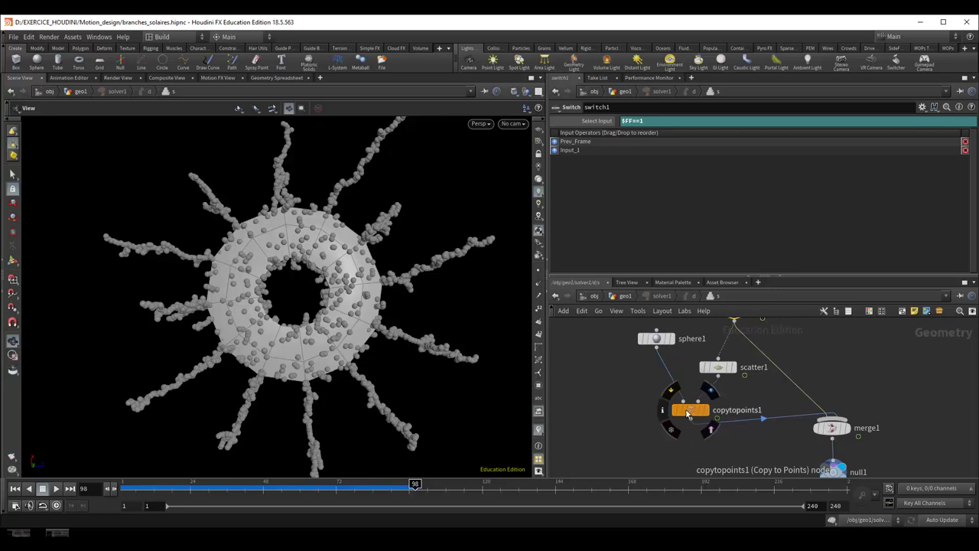
click(659, 339)
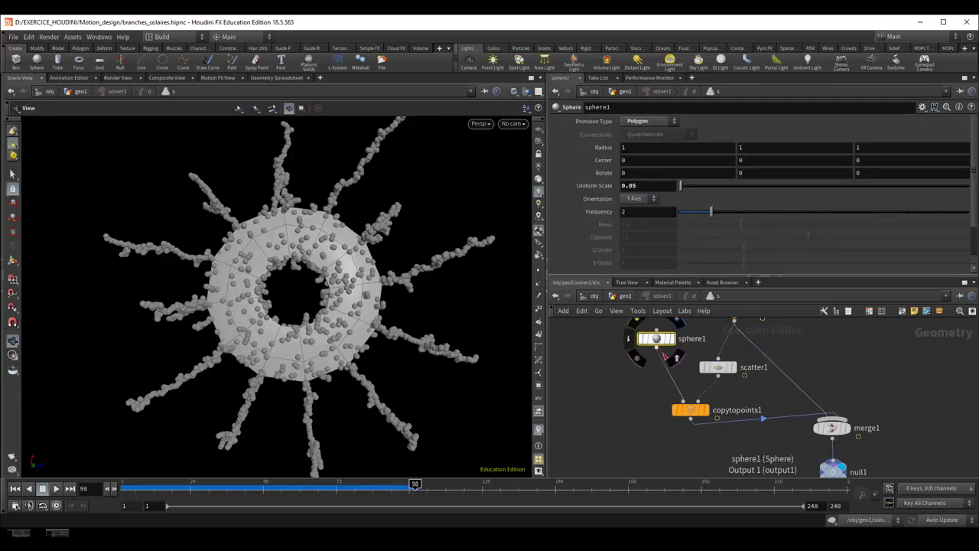
click(719, 369)
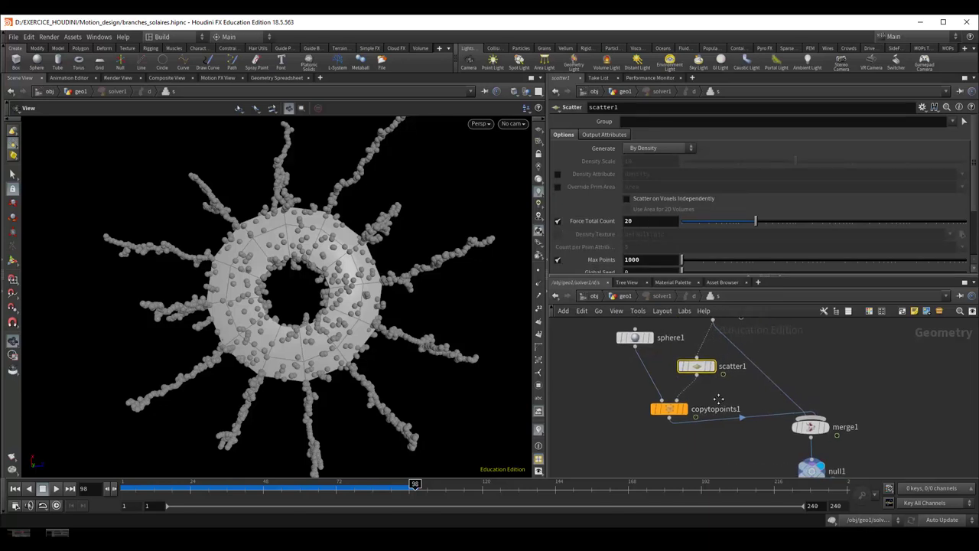
middle_drag(728, 417, 677, 399)
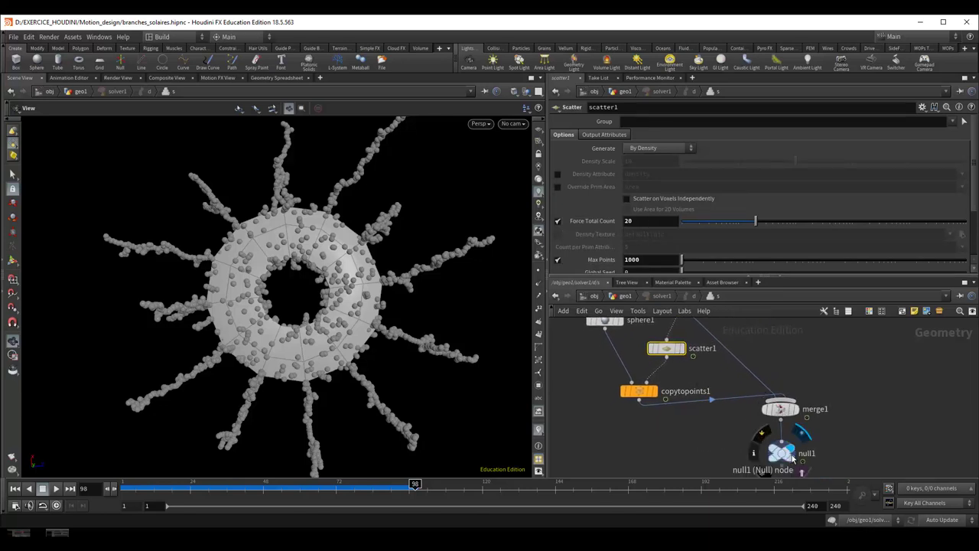
In geo1, view boolean1's Subtract settings and pan down toward vdbfrompolygons1 and vdbsmoothsdf1.
click(618, 296)
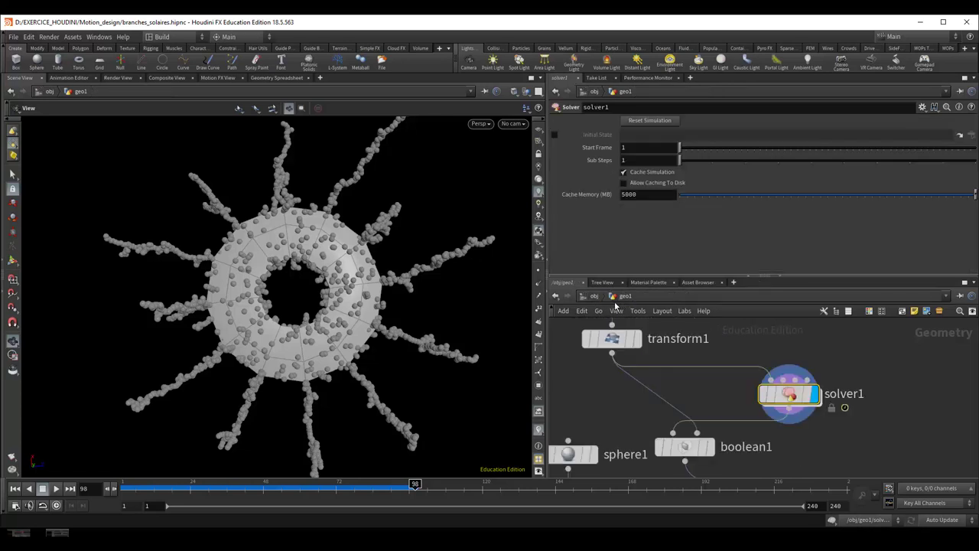
middle_drag(712, 463, 747, 410)
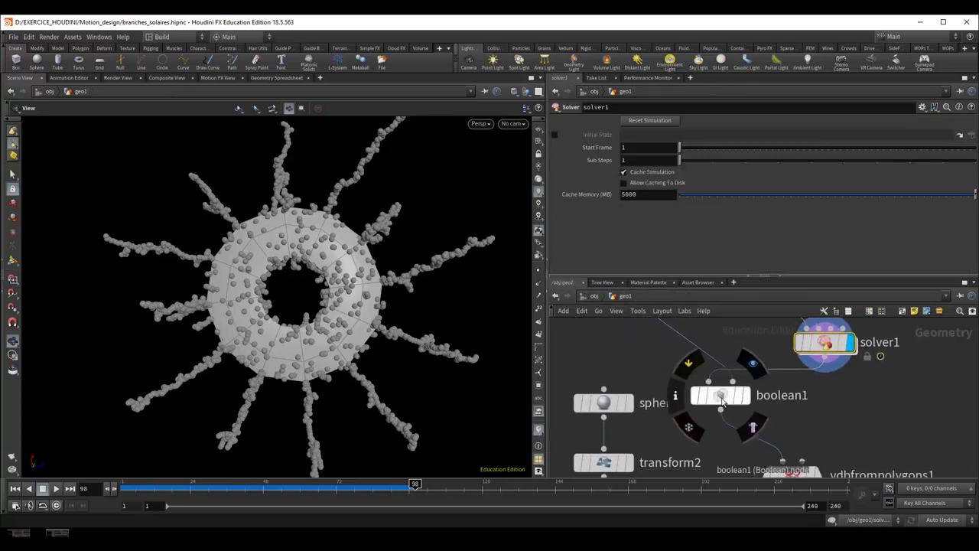
click(748, 404)
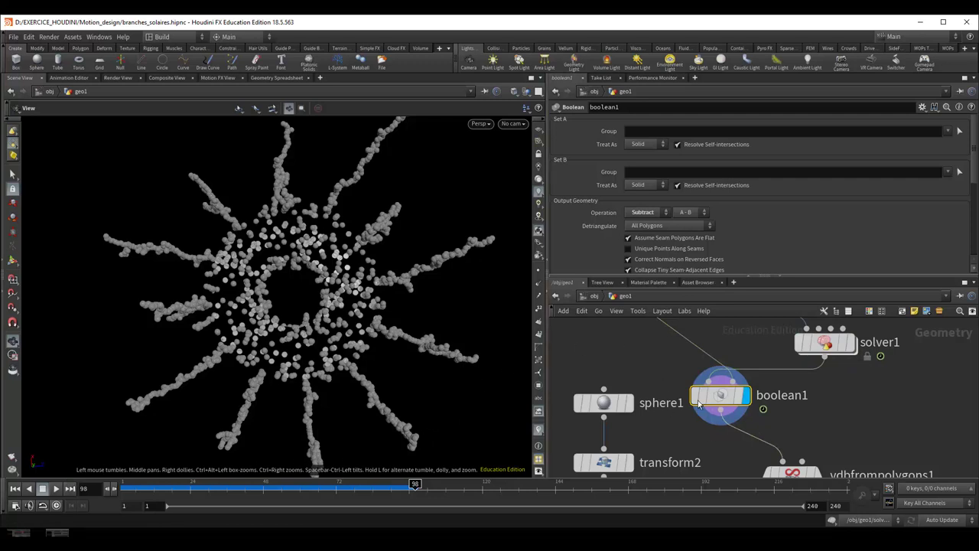
middle_drag(642, 356, 656, 394)
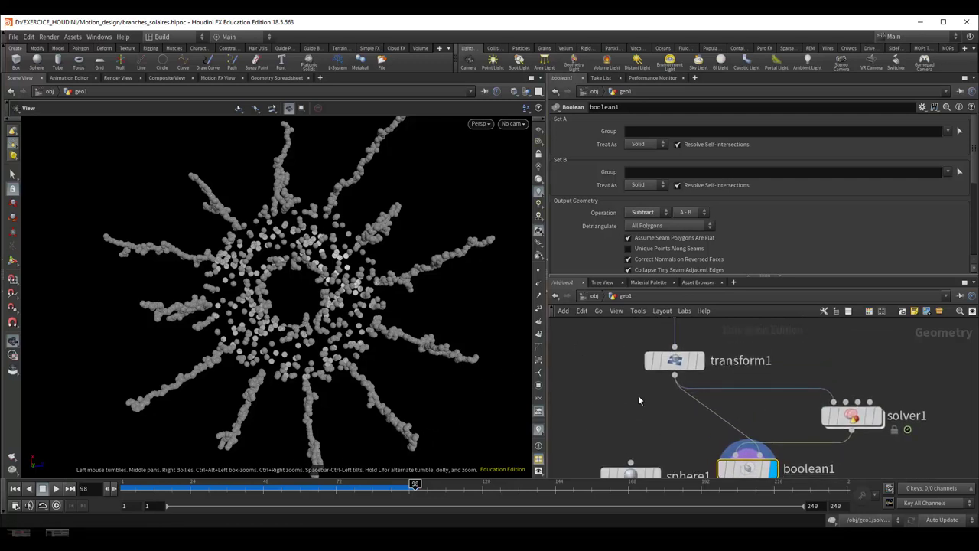
middle_drag(609, 419, 614, 391)
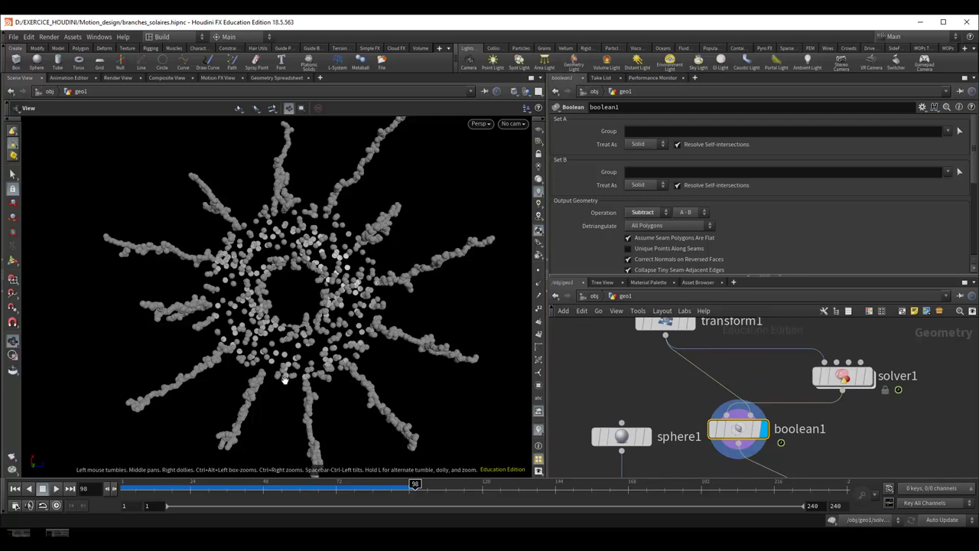
middle_drag(653, 400, 624, 341)
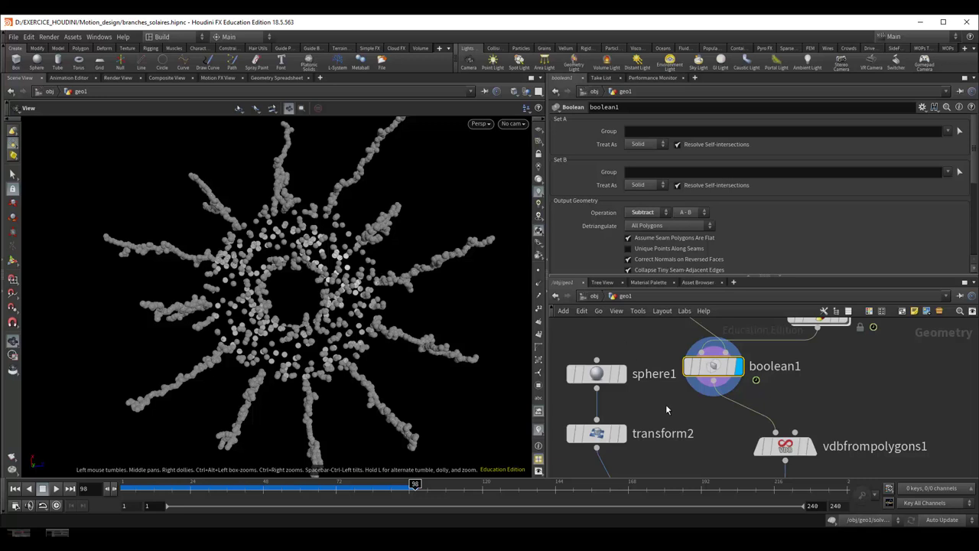
middle_drag(665, 403, 642, 367)
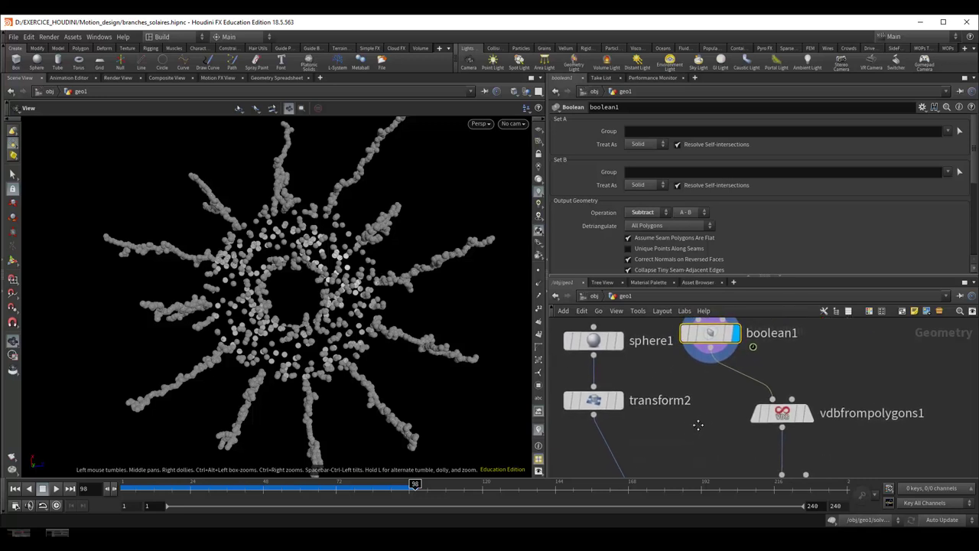
mouse_move(688, 432)
middle_down()
mouse_move(673, 425)
mouse_move(677, 437)
middle_up()
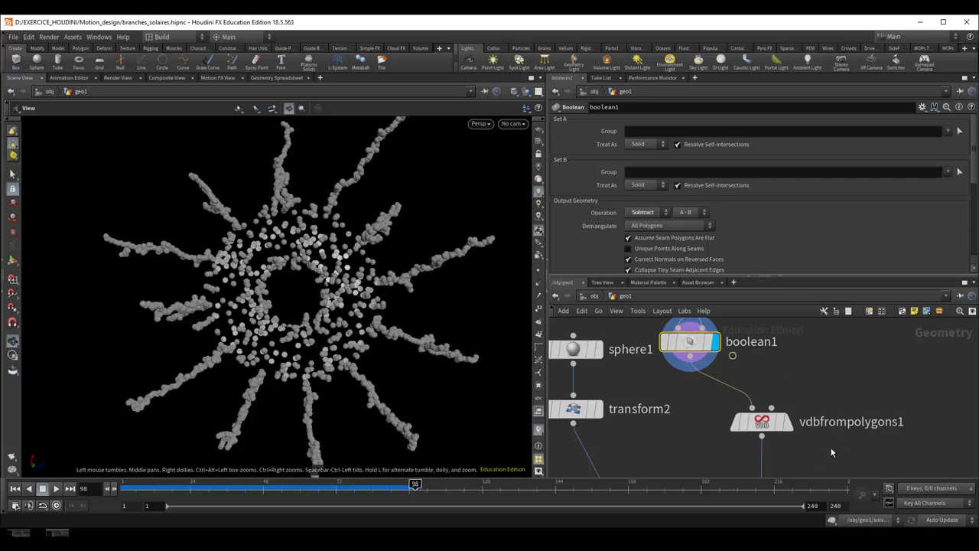
key(Return)
mouse_move(761, 422)
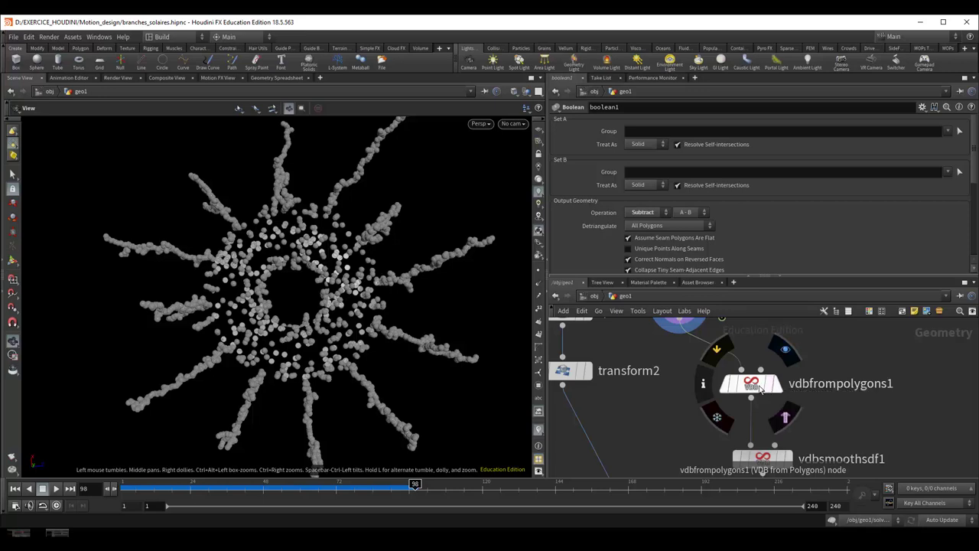
Display vdbfrompolygons1 so the sphere branches become a blobby VDB surface, and orbit to inspect it.
scroll(410, 334, up, 2)
scroll(408, 333, up, 3)
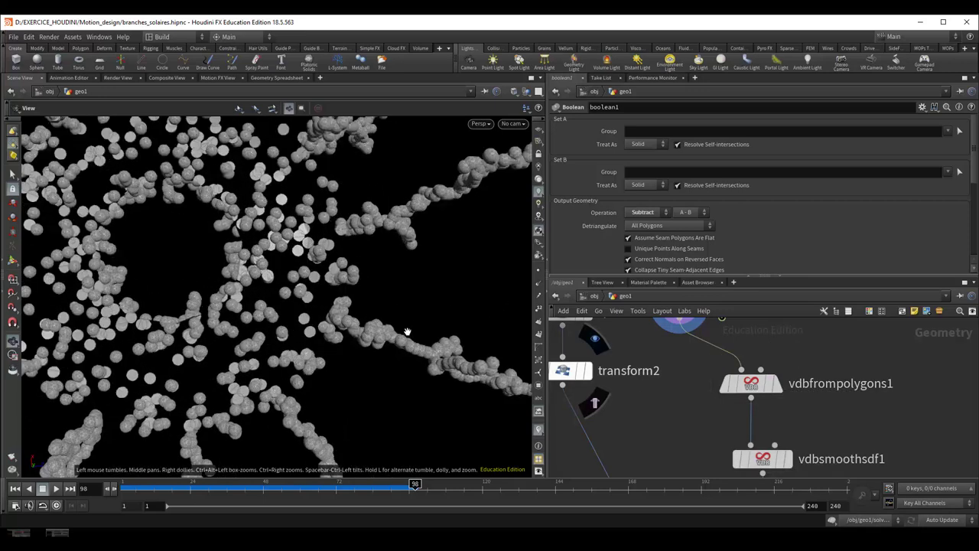
scroll(407, 331, up, 3)
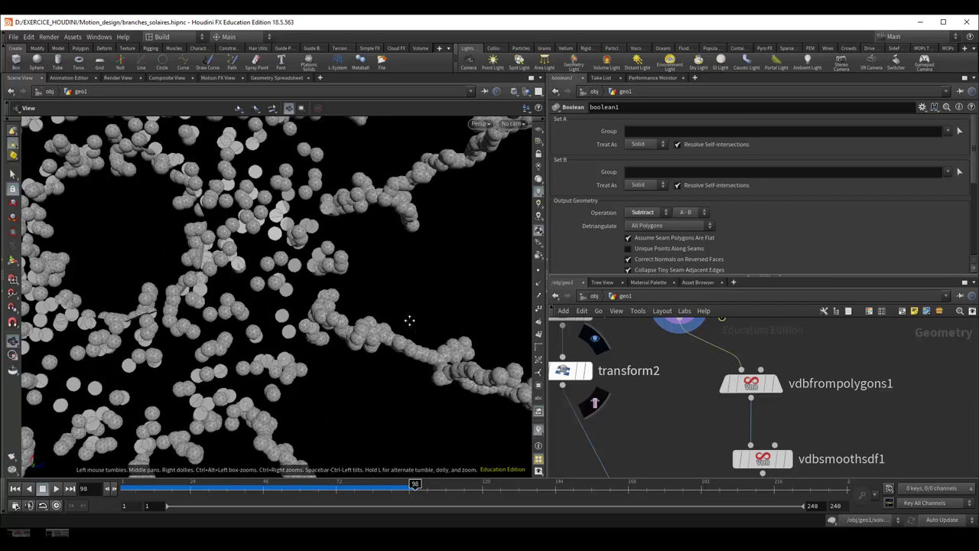
middle_drag(409, 320, 377, 297)
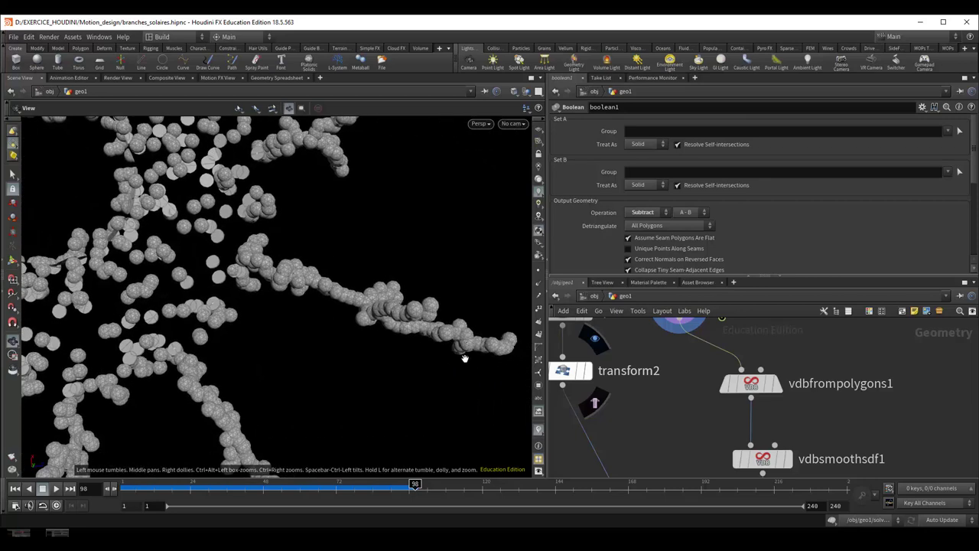
mouse_move(774, 388)
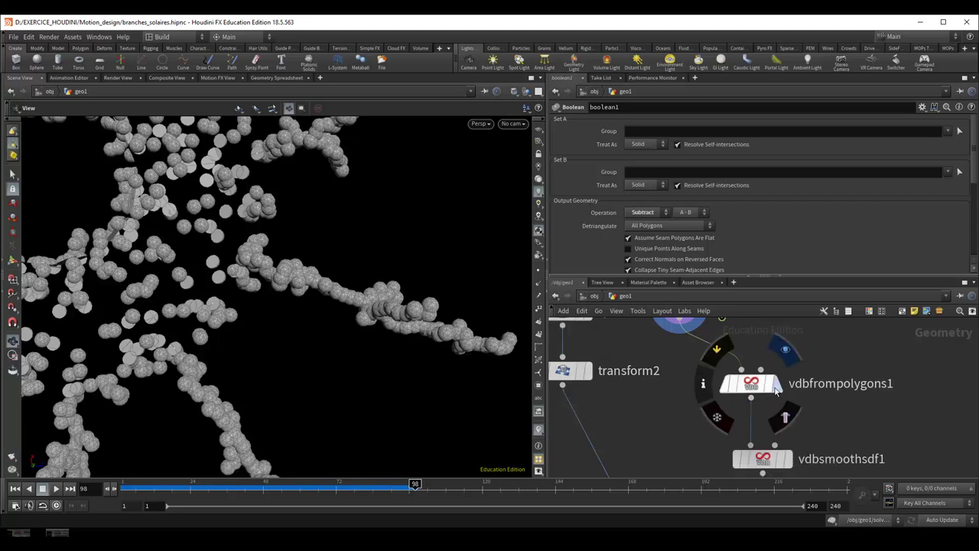
key(r)
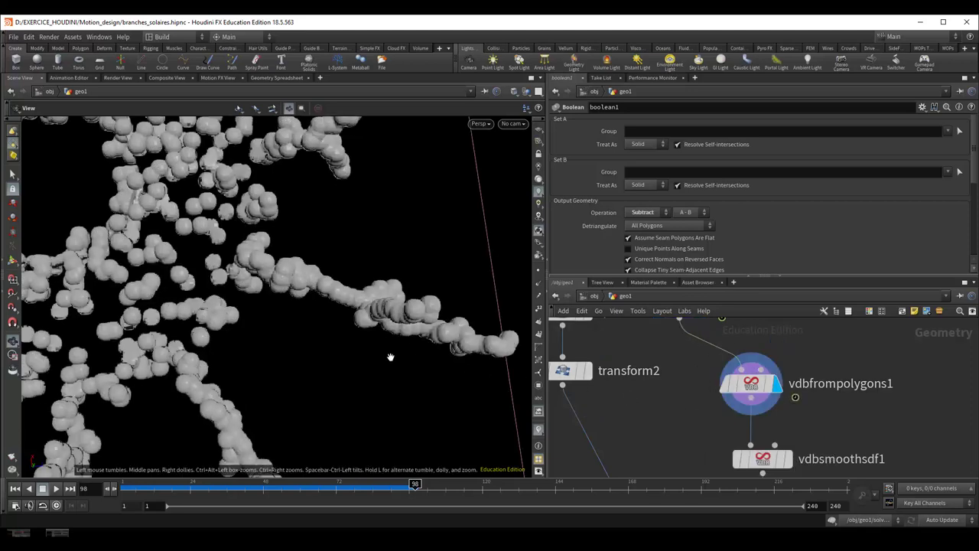
mouse_move(382, 358)
mouse_down()
mouse_move(376, 295)
mouse_move(366, 325)
mouse_move(312, 293)
mouse_up()
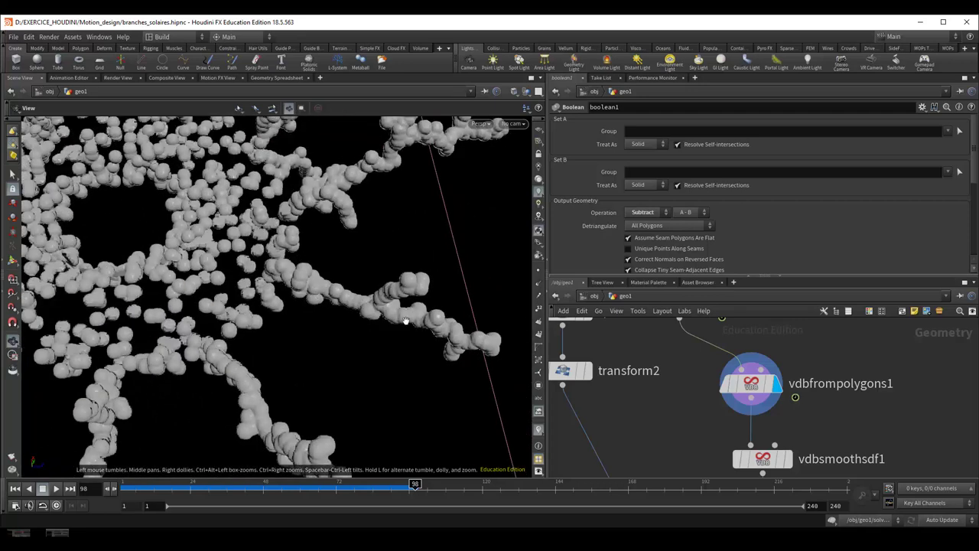
mouse_move(404, 357)
mouse_down()
mouse_move(416, 339)
mouse_move(385, 342)
mouse_up()
scroll(691, 417, down, 2)
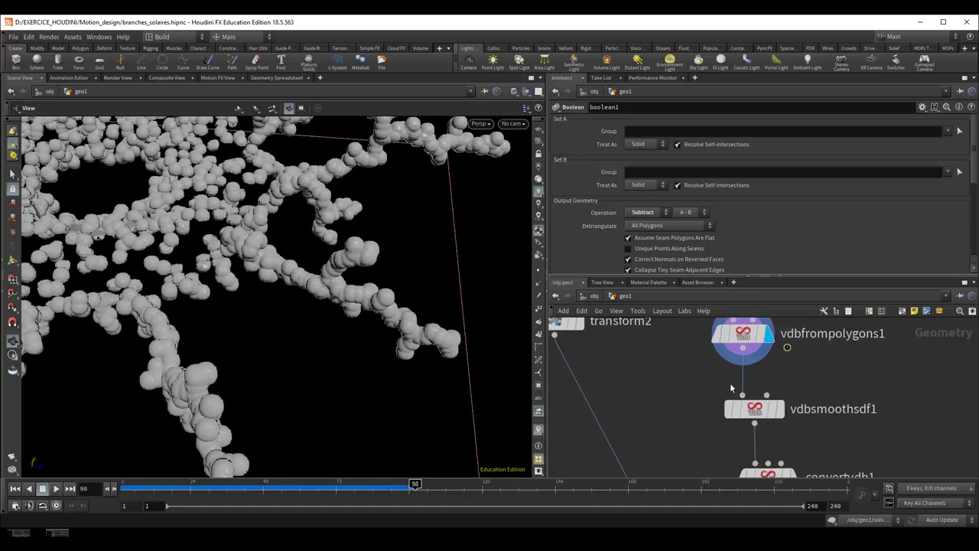
scroll(797, 418, up, 2)
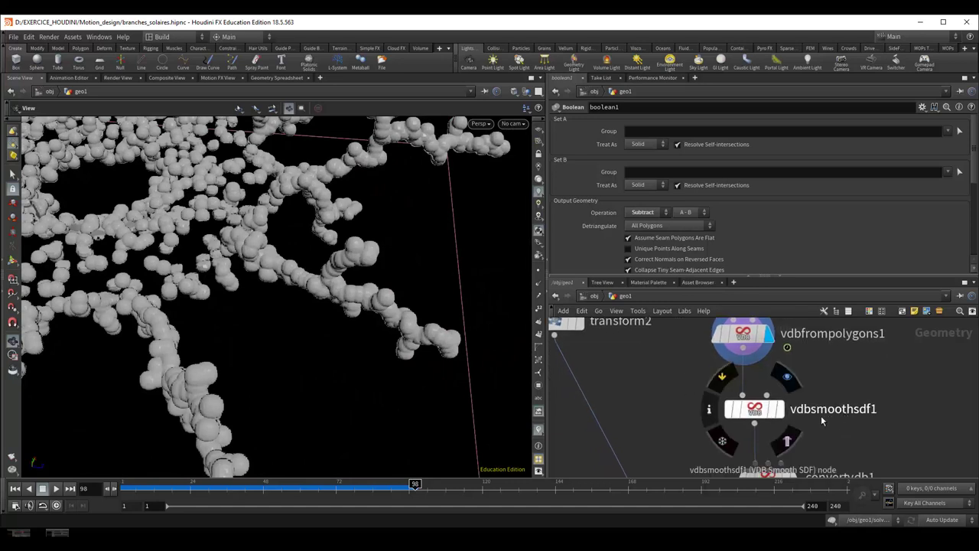
Display vdbsmoothsdf1's smoothed branch strands and orbit around them.
key(r)
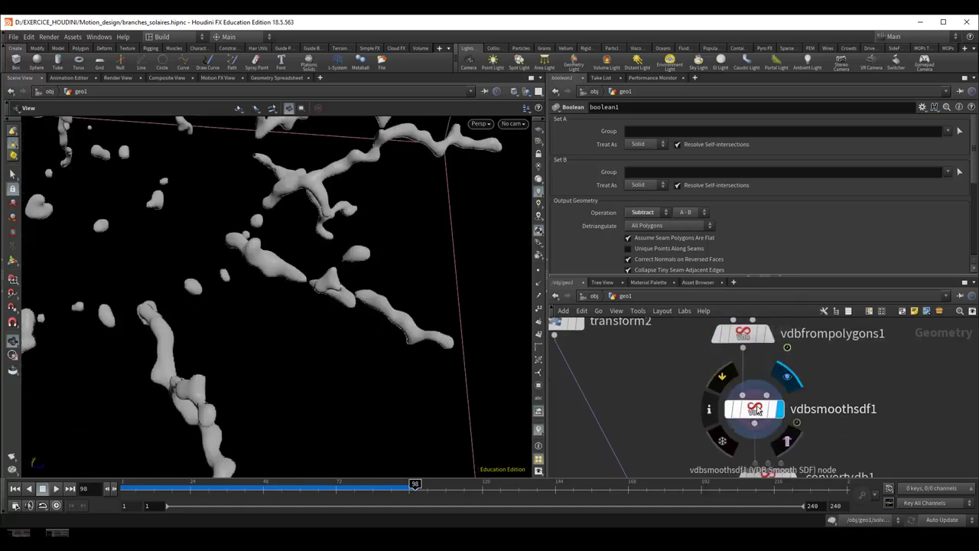
mouse_move(380, 350)
mouse_down()
mouse_move(277, 339)
mouse_move(367, 278)
mouse_up()
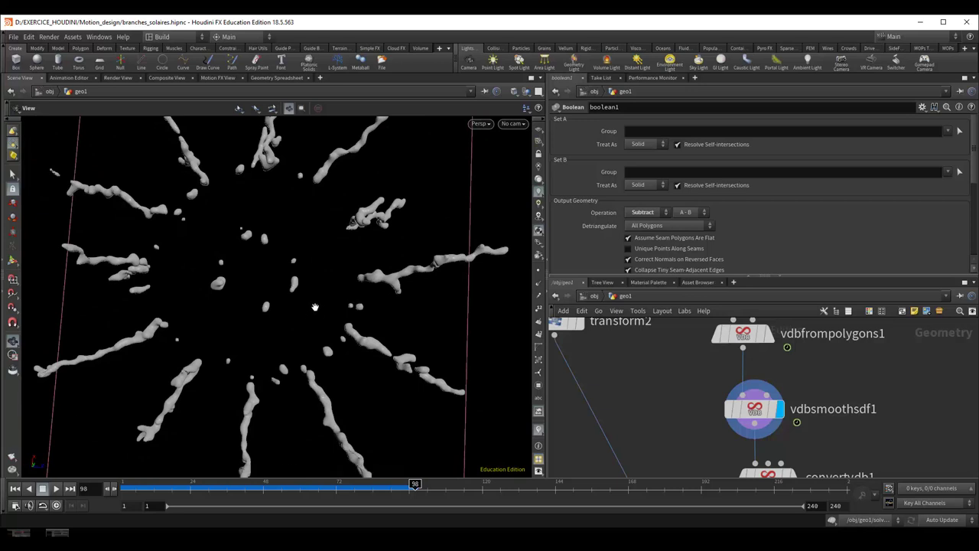
drag(315, 307, 319, 304)
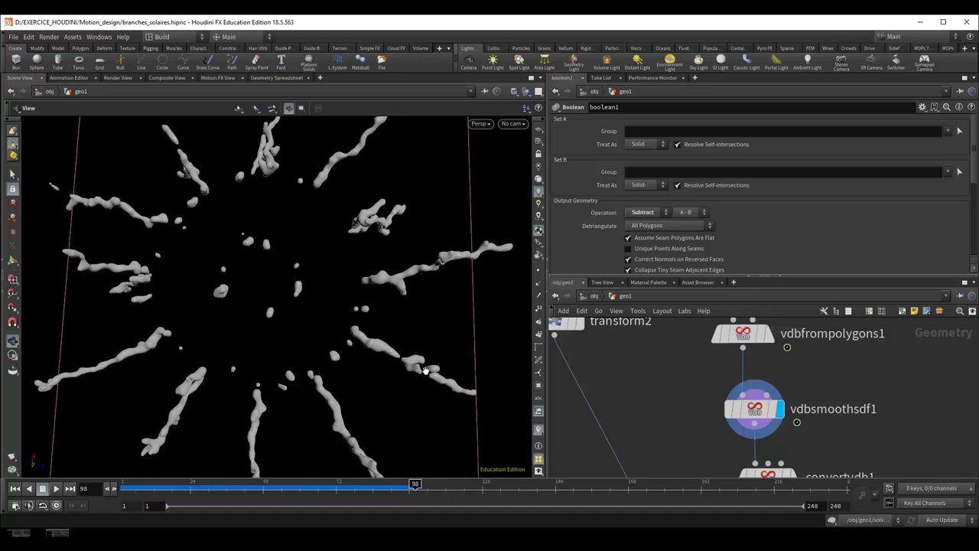
middle_drag(685, 428, 673, 363)
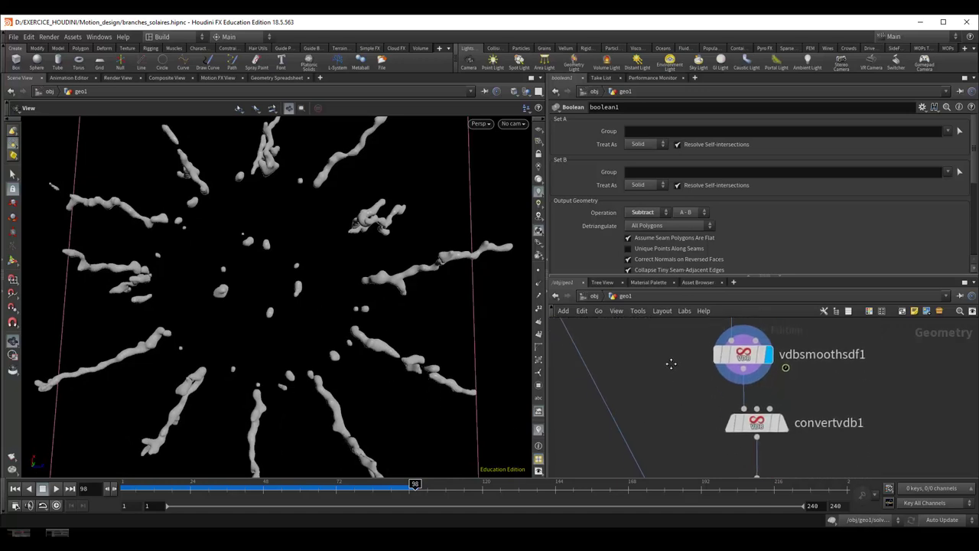
Display convertvdb1's polygon branches and check smooth1: Uniform, Strength 39.6, Filter Quality 3.
click(780, 413)
click(761, 417)
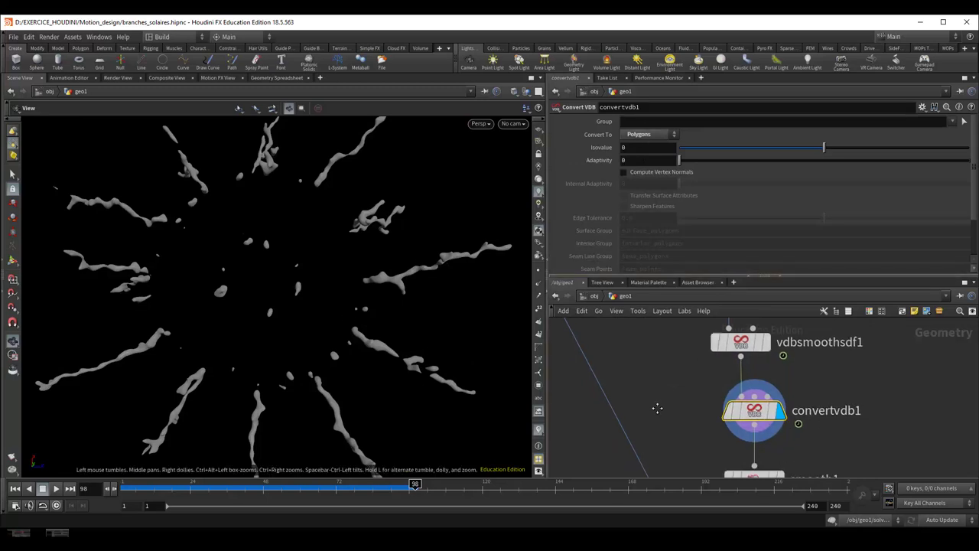
middle_drag(661, 417, 656, 338)
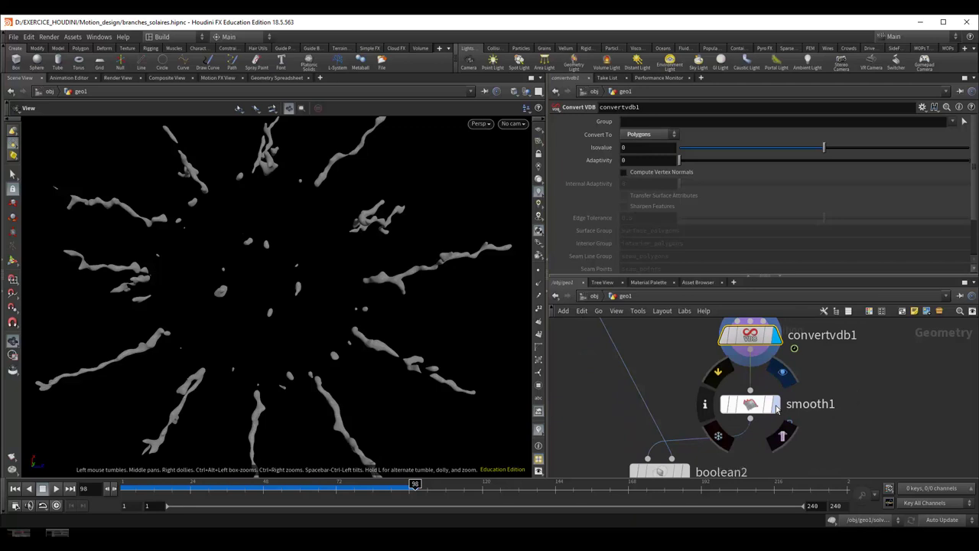
click(751, 406)
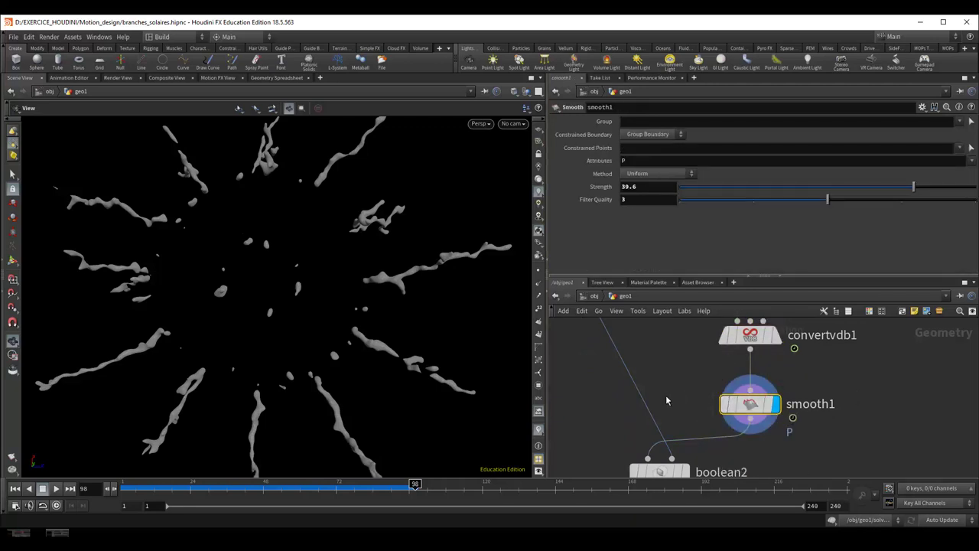
middle_drag(670, 398, 723, 401)
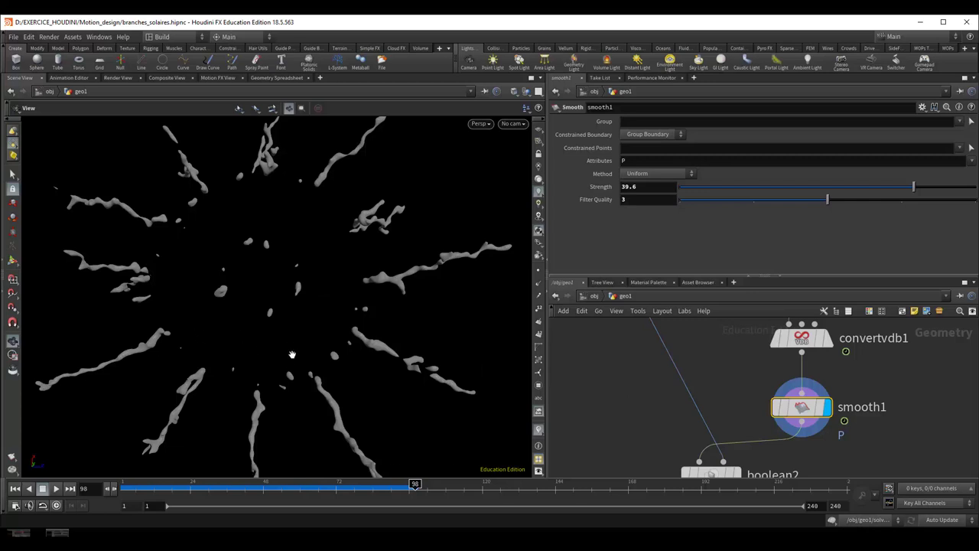
Select sphere1 and transform2 and move them down beside boolean2.
scroll(293, 350, up, 1)
scroll(295, 351, up, 1)
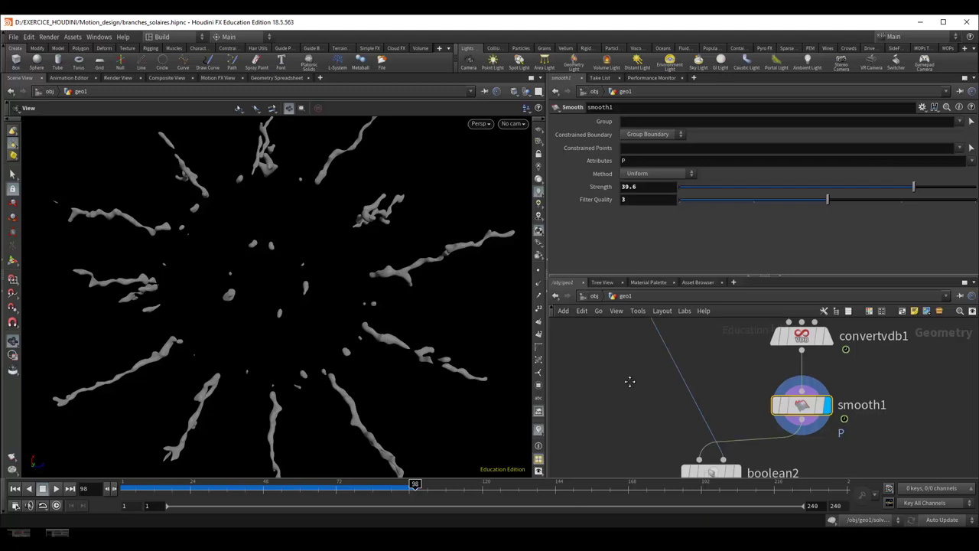
scroll(629, 378, down, 3)
middle_drag(650, 375, 670, 464)
middle_drag(650, 349, 655, 442)
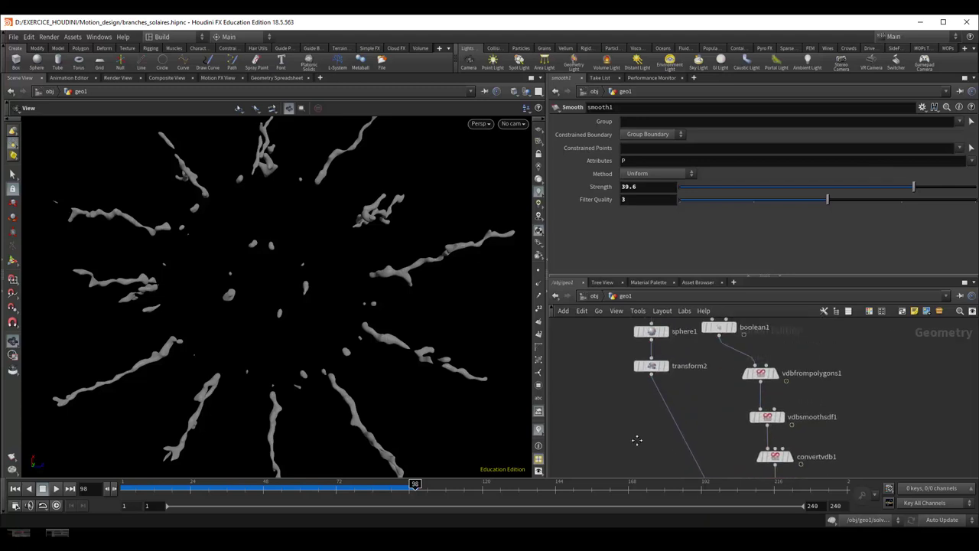
drag(628, 370, 665, 428)
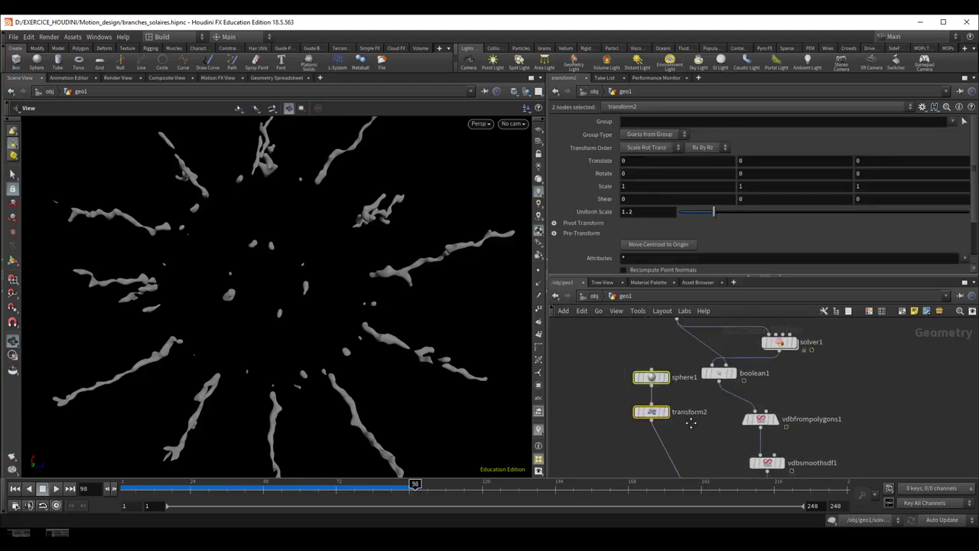
middle_drag(655, 414, 655, 355)
drag(655, 354, 672, 464)
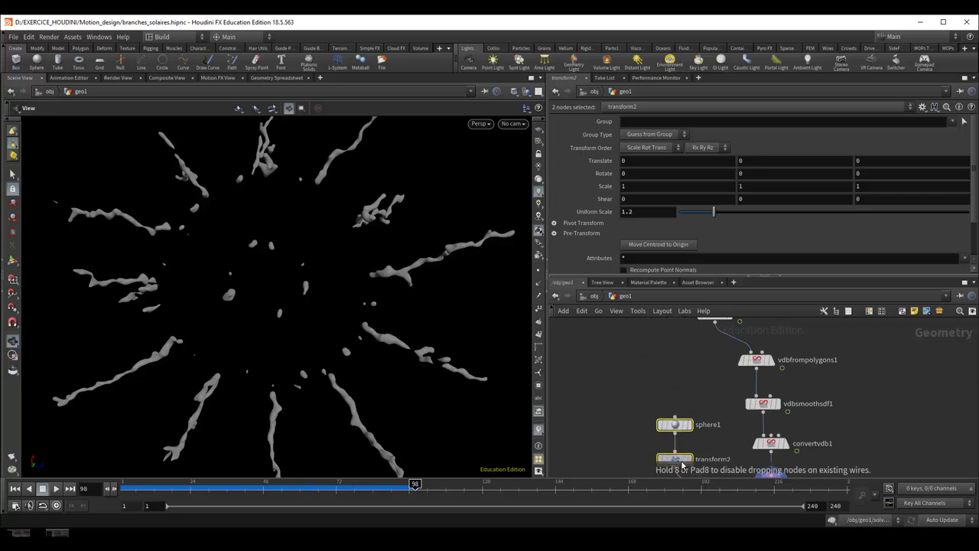
middle_drag(632, 473, 627, 390)
scroll(627, 389, up, 1)
scroll(619, 405, up, 1)
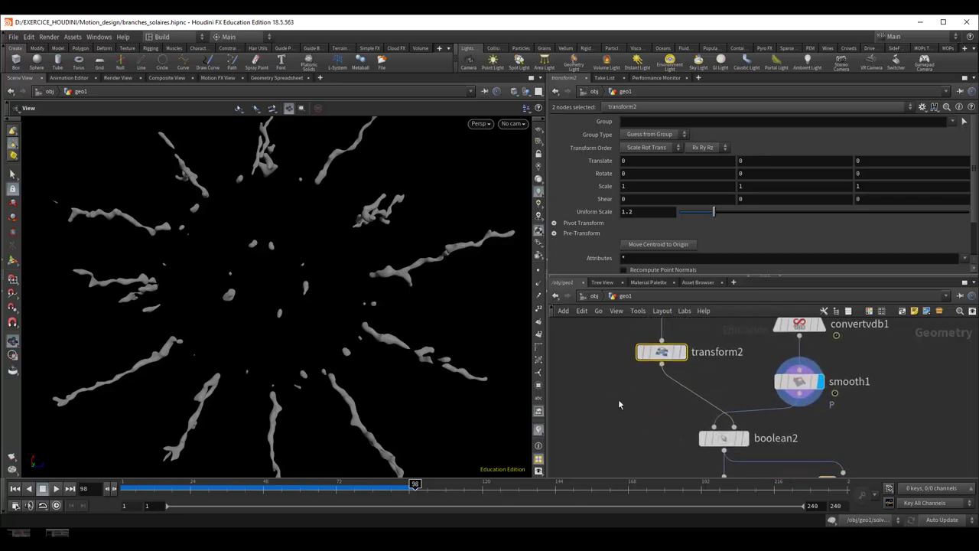
Display boolean2's result, with the branch centre carved out by the 1.2-scaled sphere, and orbit to inspect it.
middle_drag(804, 446, 764, 379)
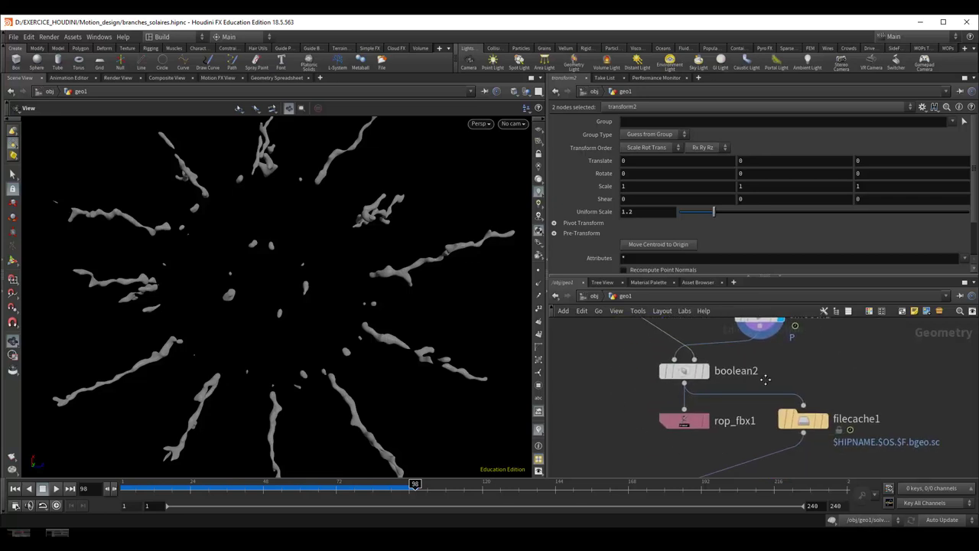
mouse_move(707, 372)
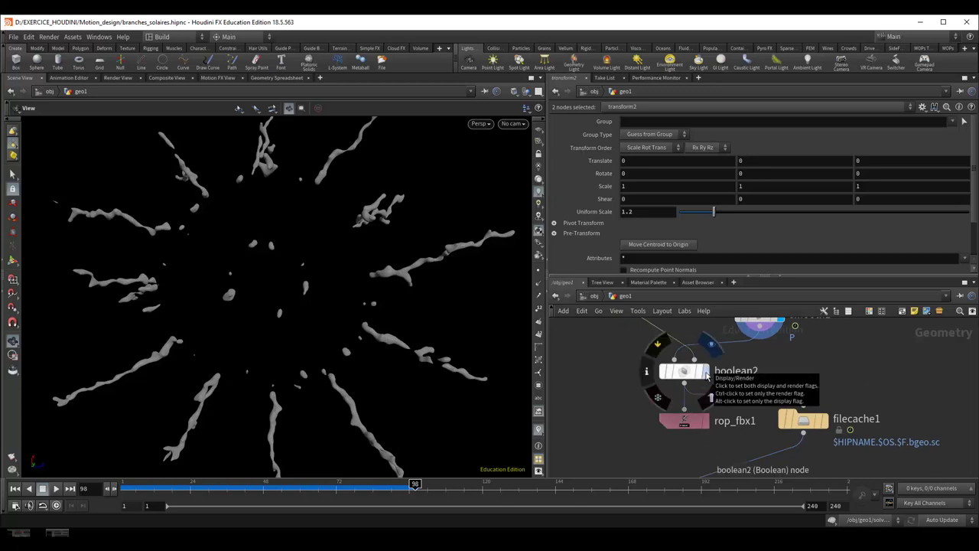
click(706, 372)
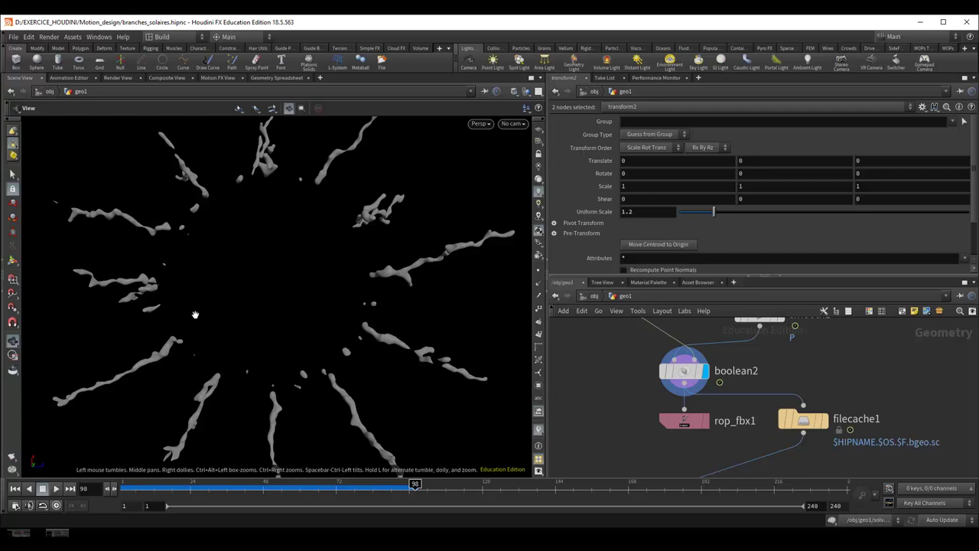
mouse_move(603, 391)
middle_down()
mouse_move(635, 466)
mouse_move(603, 330)
middle_up()
click(675, 416)
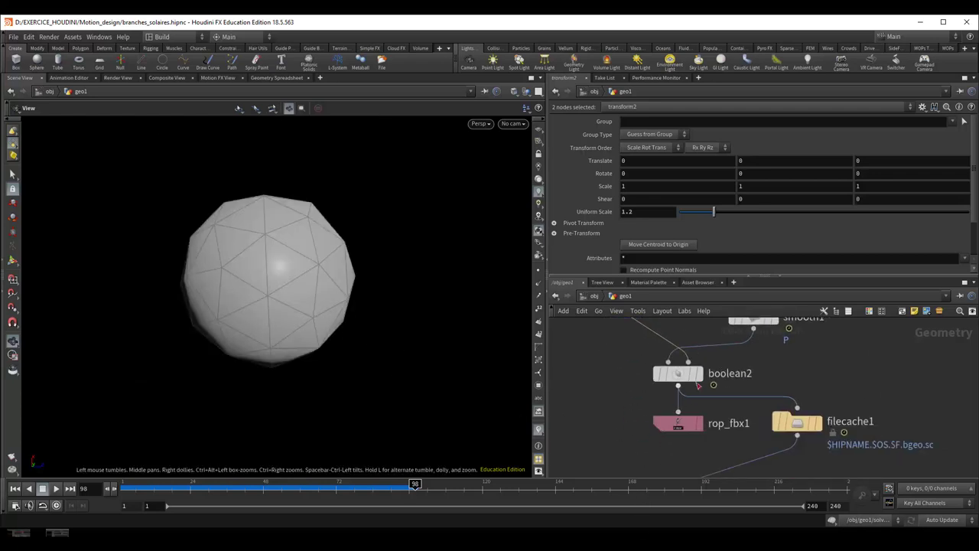
click(697, 373)
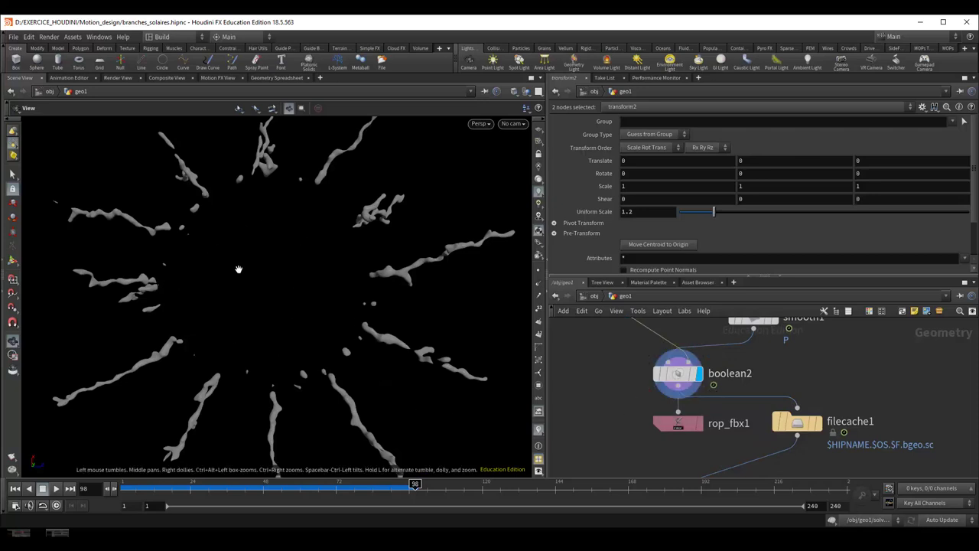
mouse_move(323, 310)
mouse_down()
mouse_move(314, 348)
mouse_move(266, 251)
mouse_up()
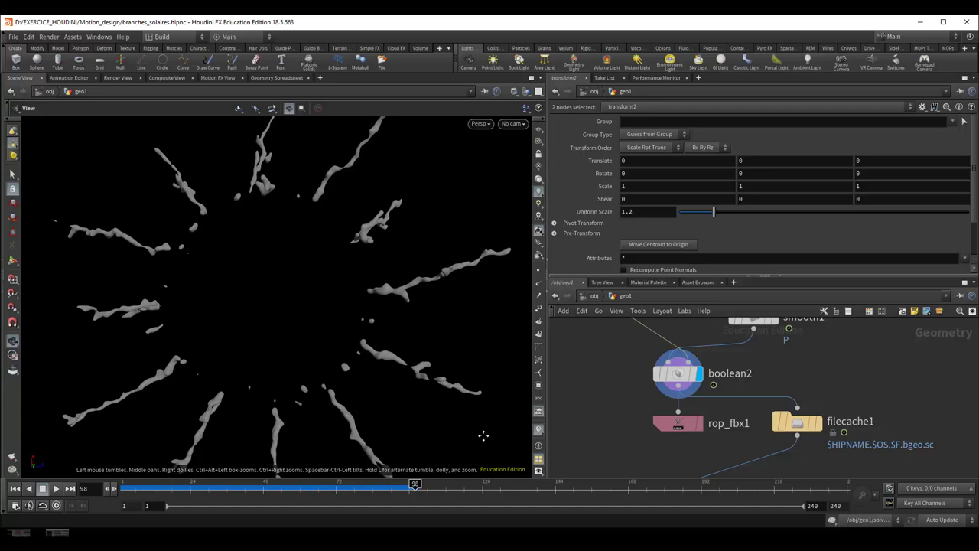
drag(483, 435, 472, 398)
middle_drag(637, 441, 620, 423)
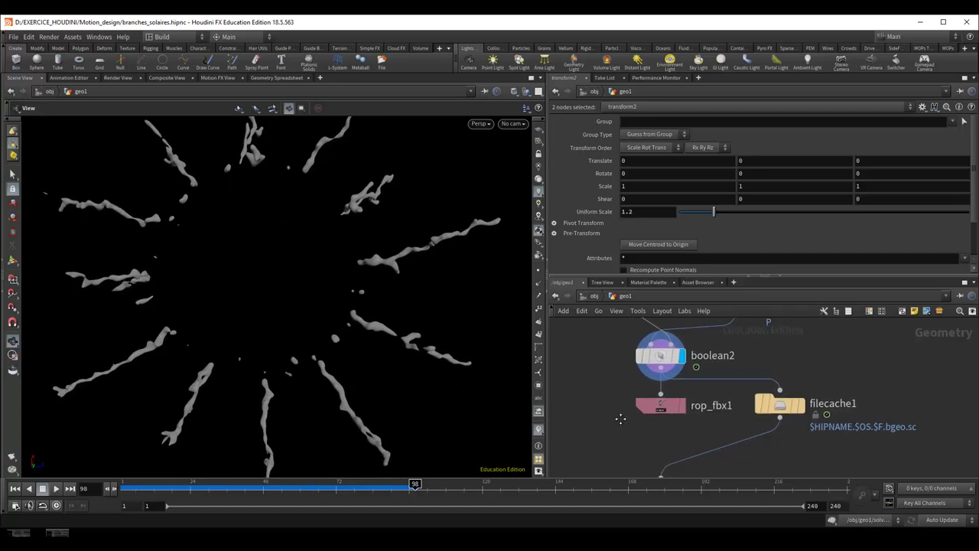
Delete rop_fbx1 and view filecache1's settings: Load from Disk, frames 1–240.
click(598, 411)
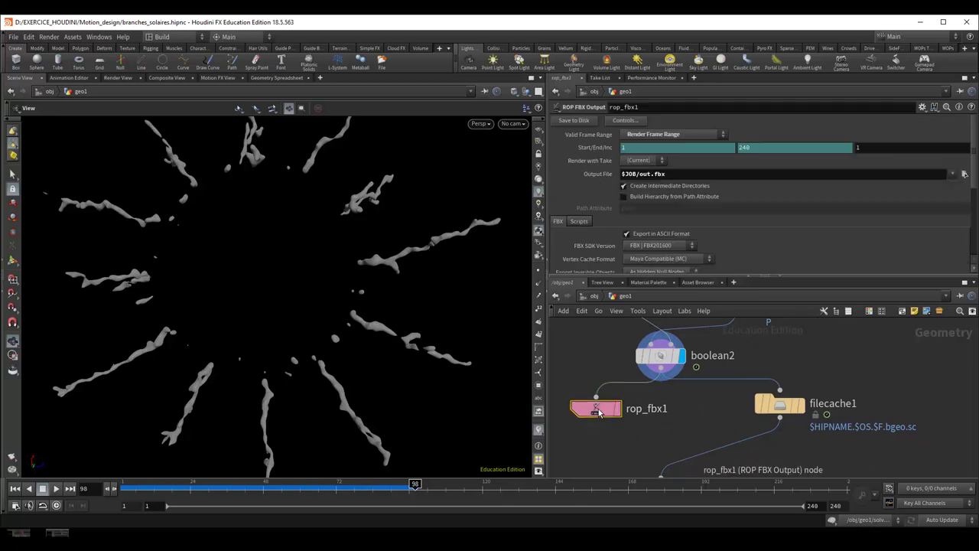
key(Delete)
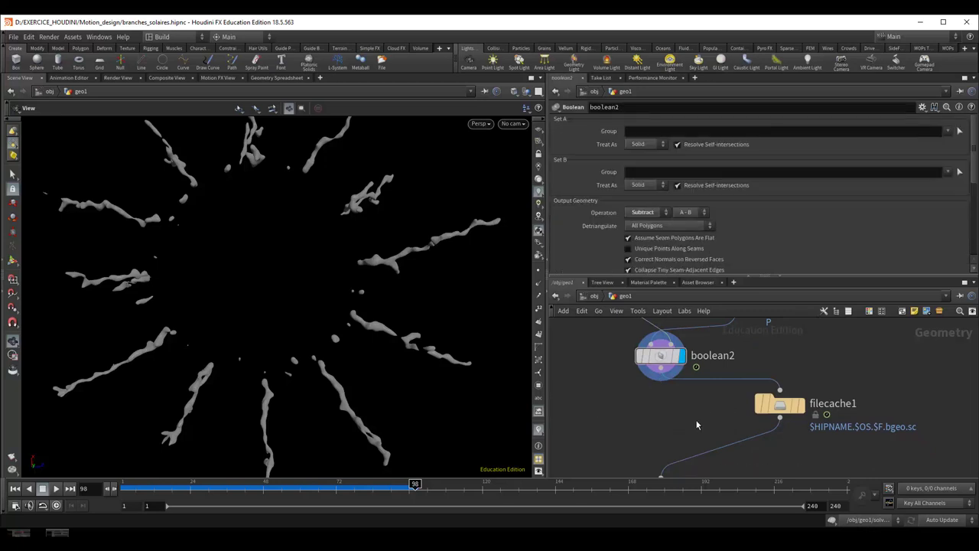
middle_drag(666, 425, 664, 413)
click(739, 393)
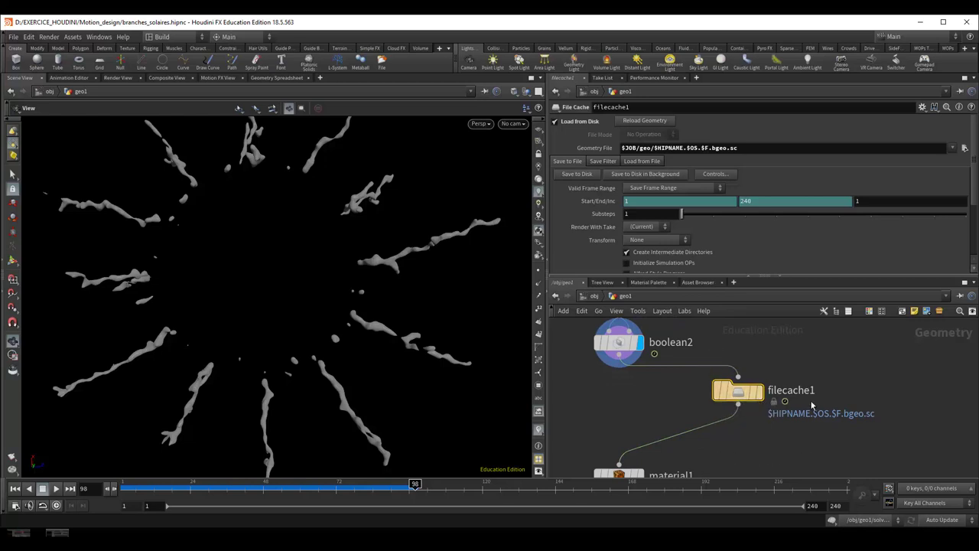
Pan the network to review the nodes from vdbfrompolygons1 down to material1.
middle_drag(597, 399, 812, 451)
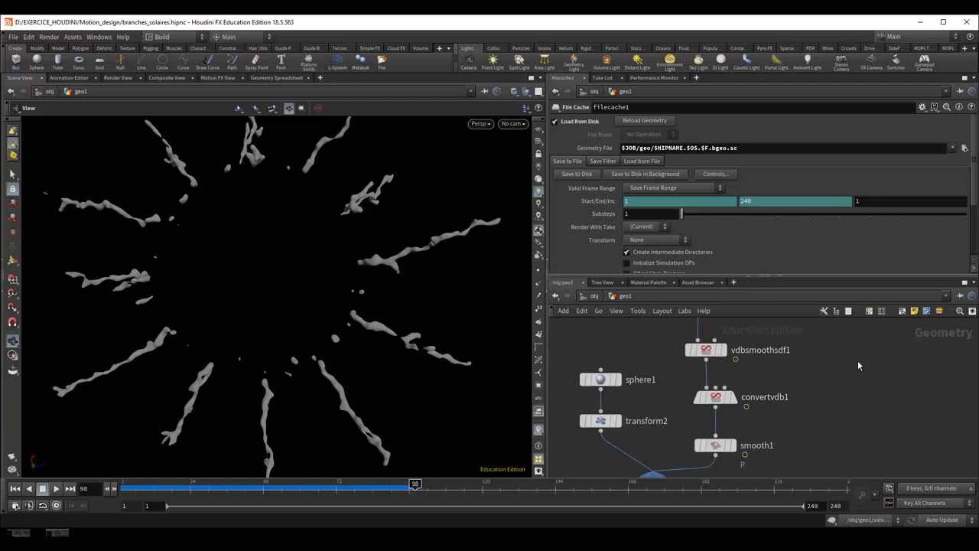
scroll(733, 363, up, 2)
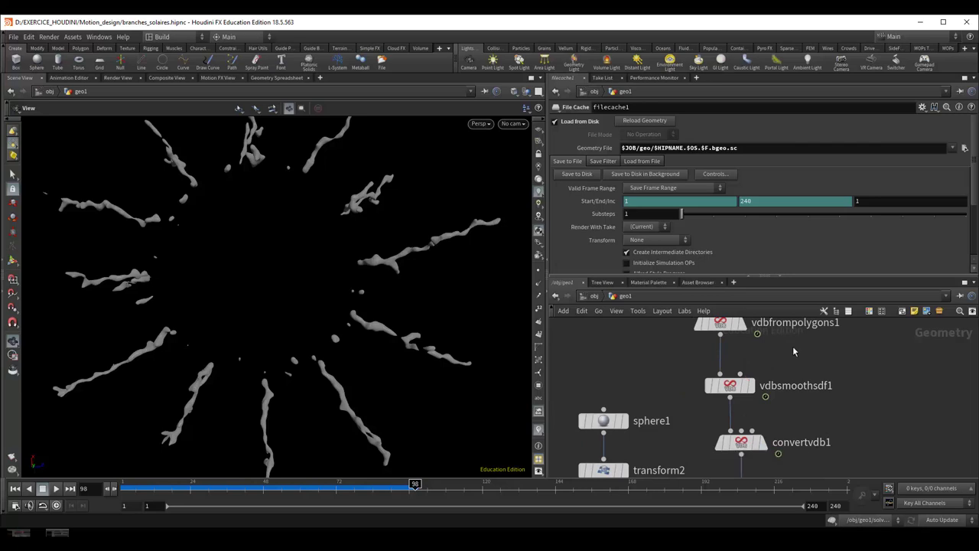
mouse_move(751, 322)
middle_down()
mouse_move(765, 366)
mouse_move(767, 276)
middle_up()
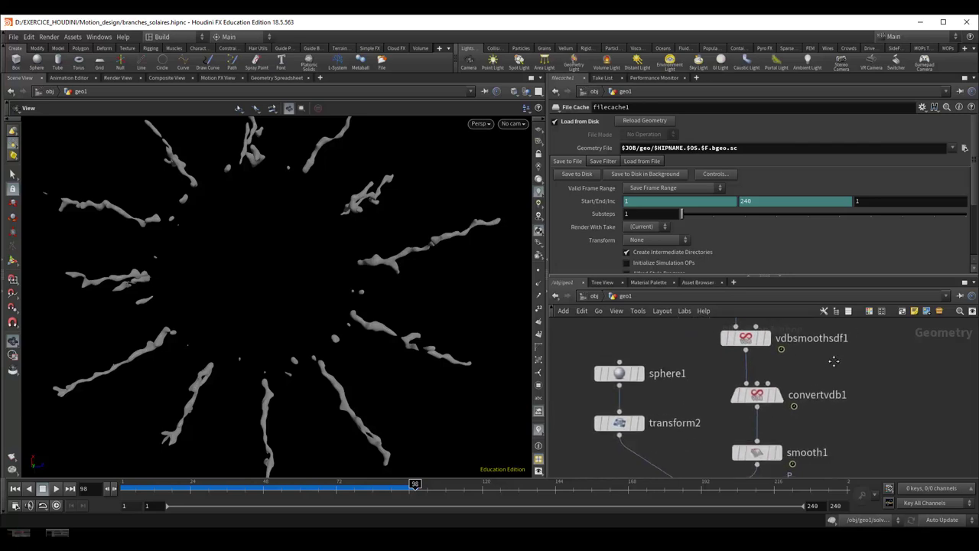
mouse_move(788, 474)
middle_down()
mouse_move(780, 391)
mouse_move(756, 320)
middle_up()
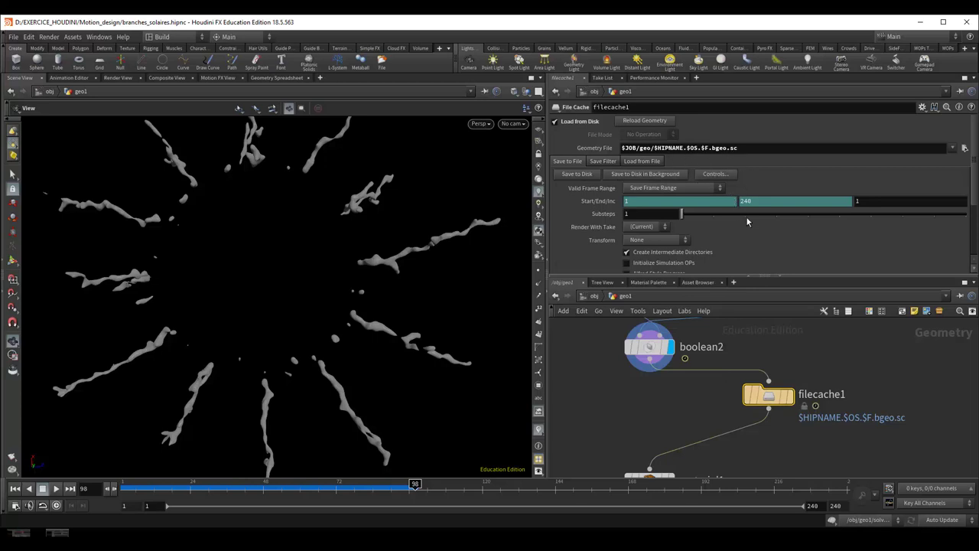
middle_drag(775, 450, 798, 406)
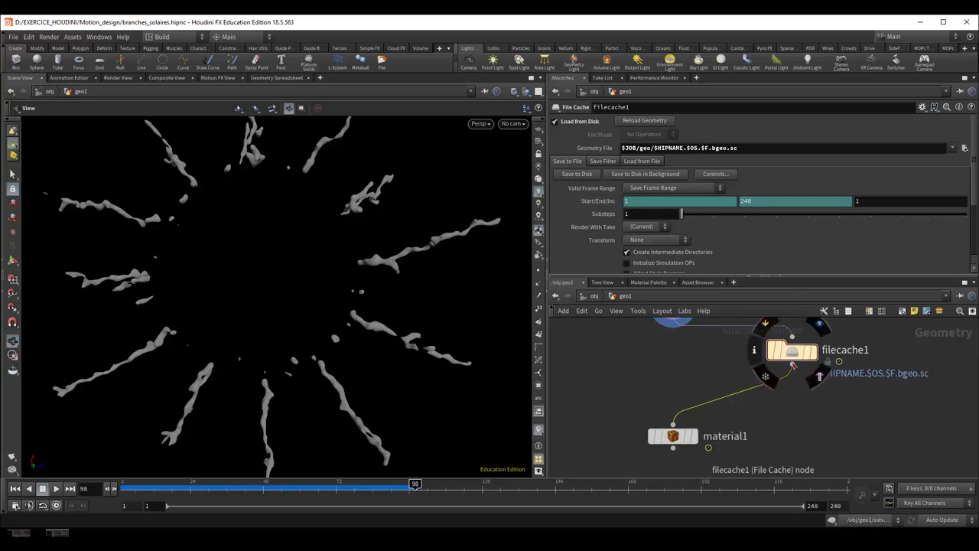
mouse_move(672, 435)
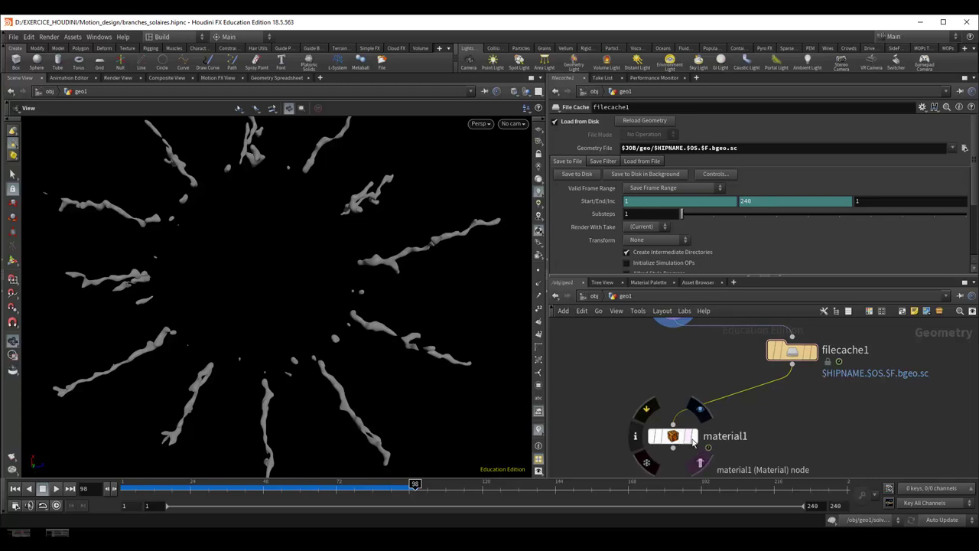
Put the display flag on material1 to show bright green branches, and select filecache1.
click(699, 407)
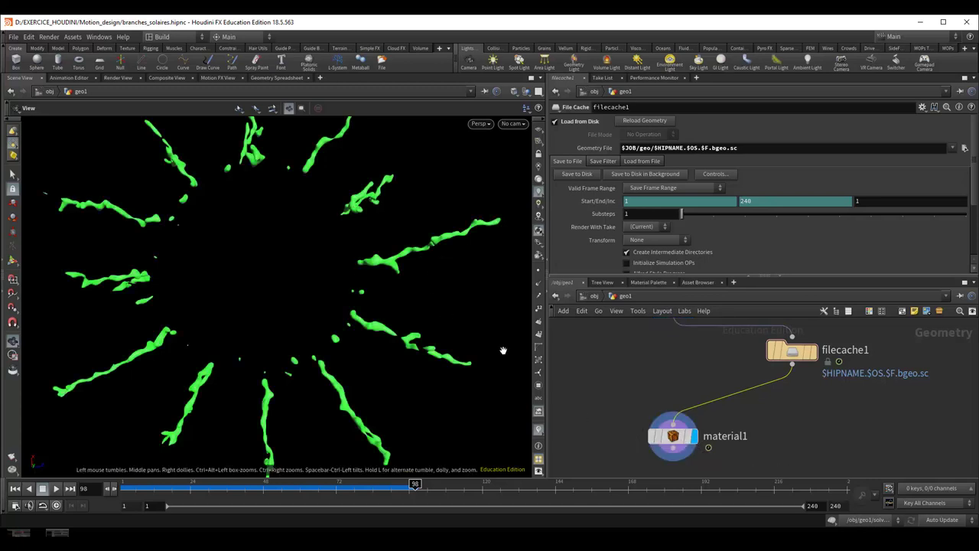
mouse_move(771, 414)
middle_down()
mouse_move(761, 342)
mouse_move(765, 398)
middle_up()
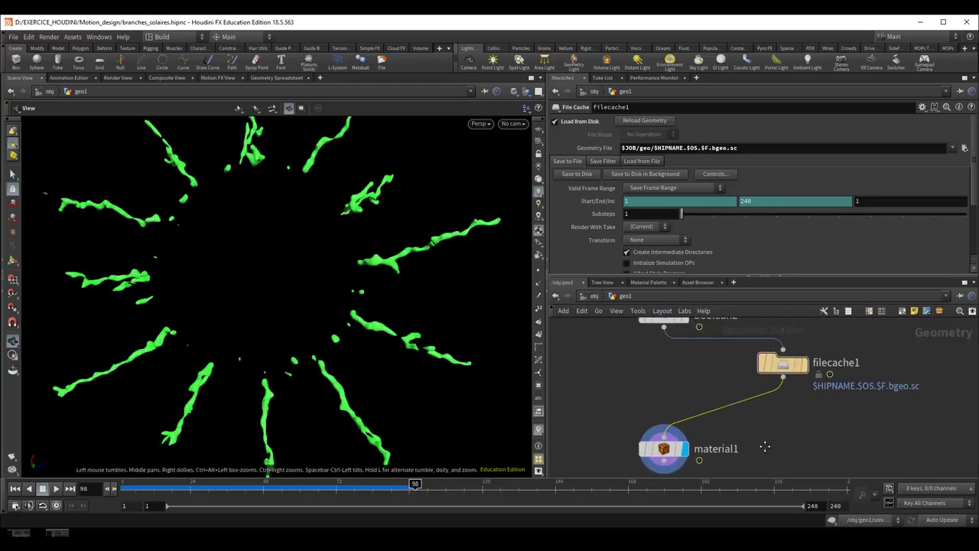
click(776, 380)
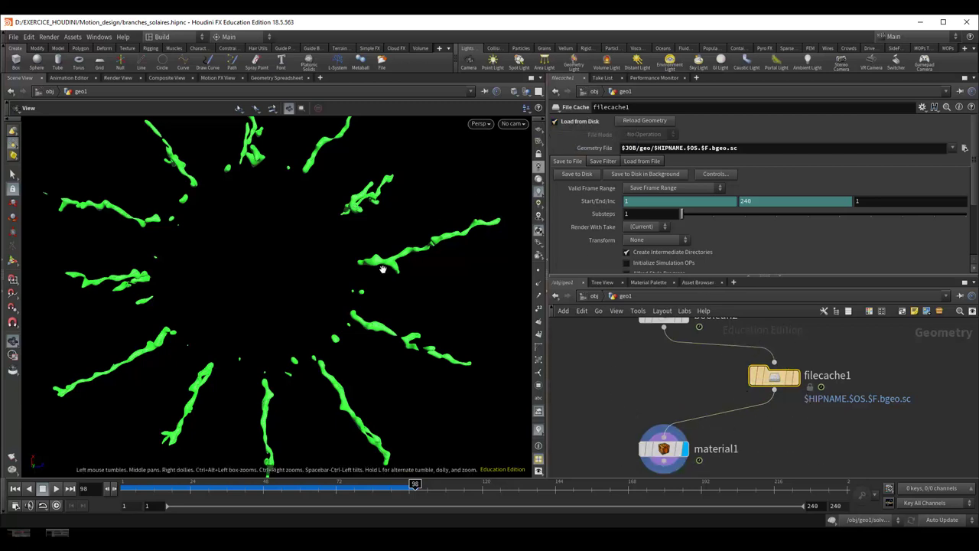
Play the cached branch growth from frame 1 and stop at frame 114.
click(15, 488)
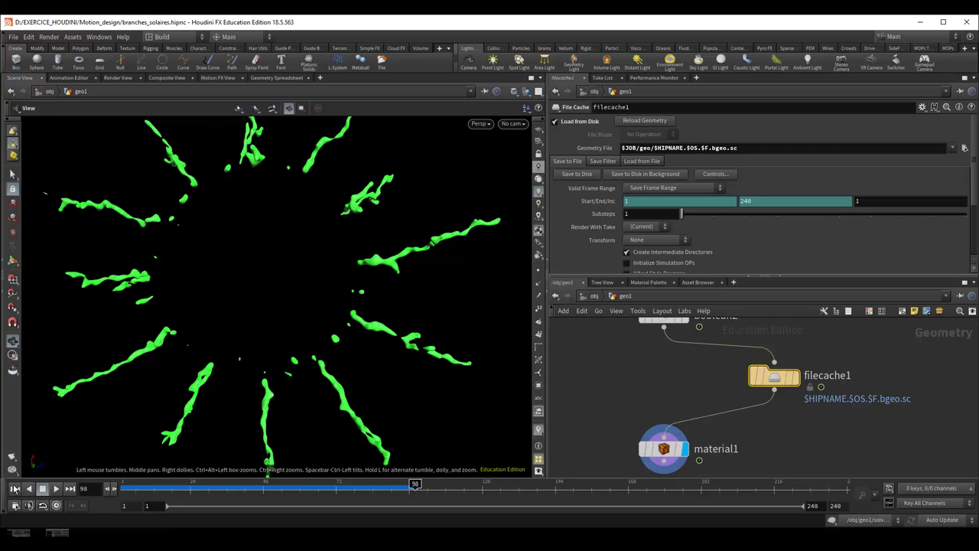
click(57, 488)
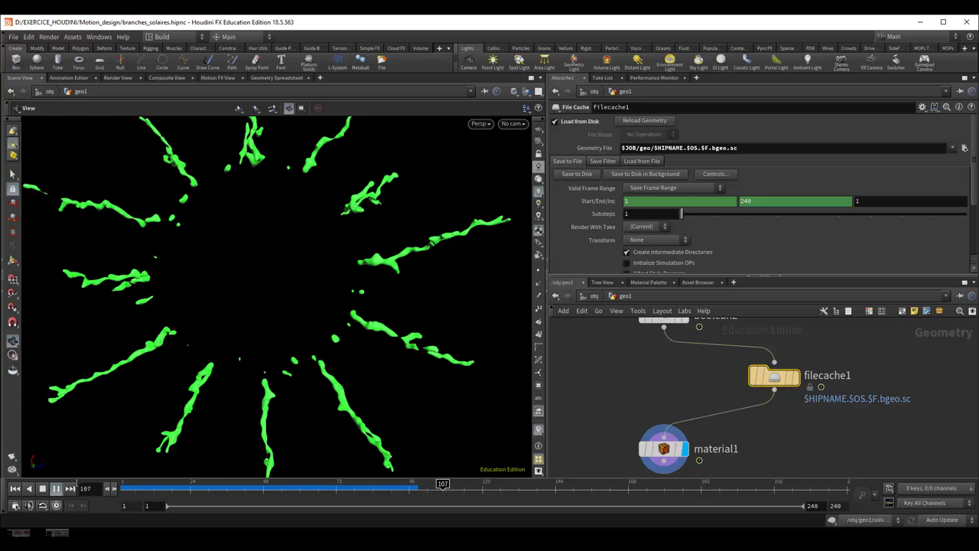
click(43, 489)
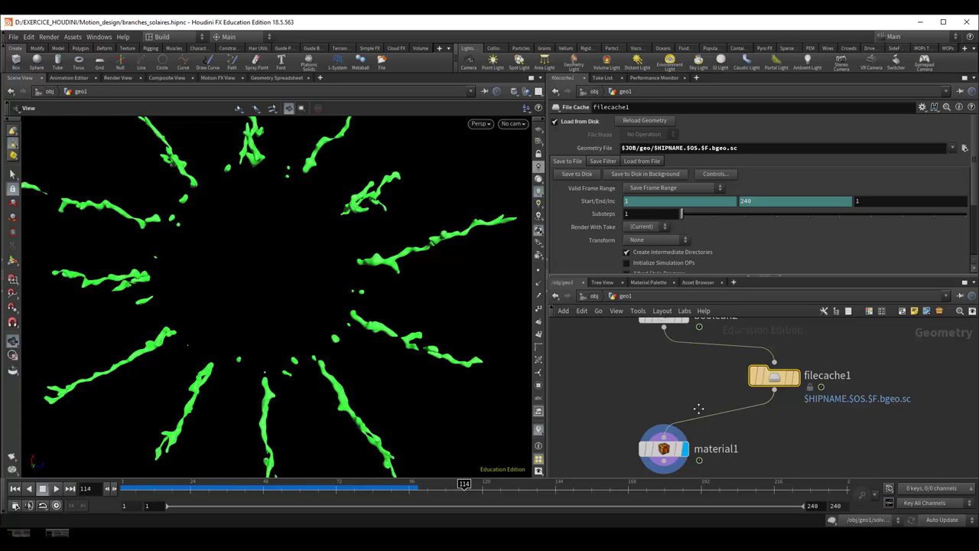
Select solver1 to view its settings: Start Frame 1, Sub Steps 1, 5000 MB cache memory.
scroll(798, 409, up, 3)
scroll(803, 436, up, 3)
scroll(809, 466, up, 3)
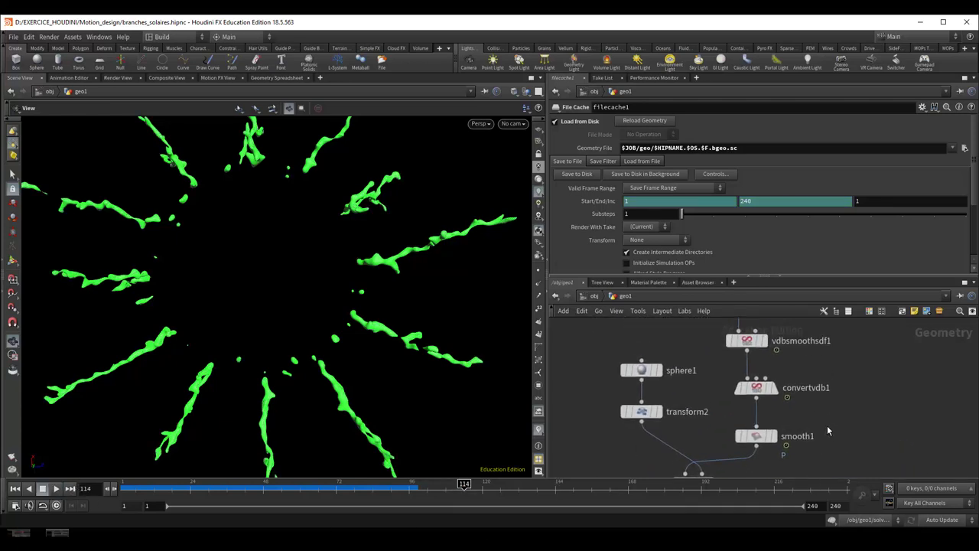
scroll(820, 436, up, 2)
scroll(849, 419, up, 3)
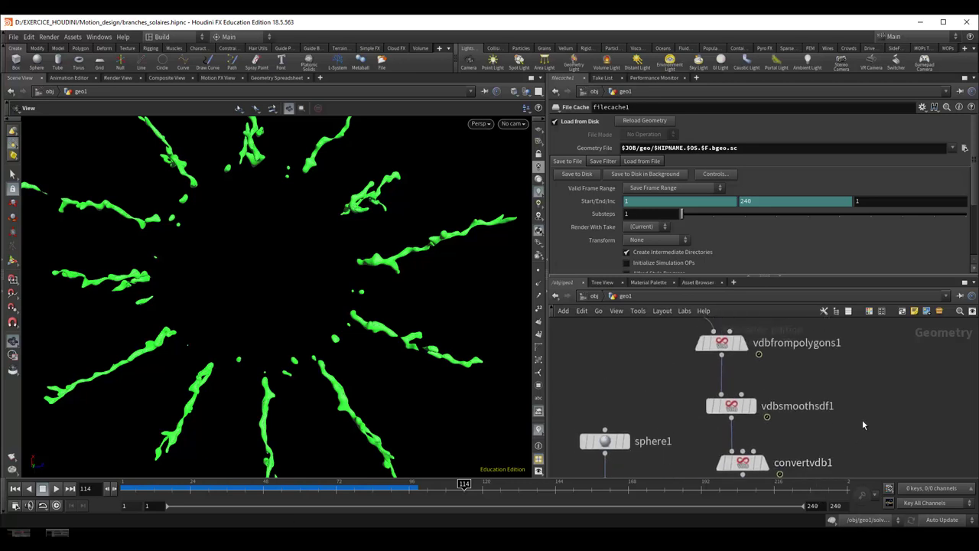
scroll(872, 468, up, 3)
scroll(809, 466, up, 3)
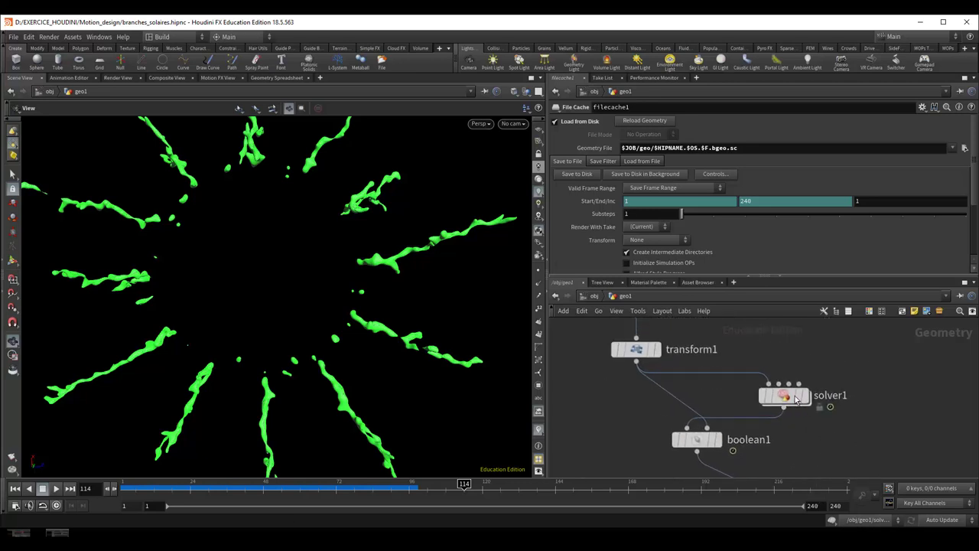
click(786, 396)
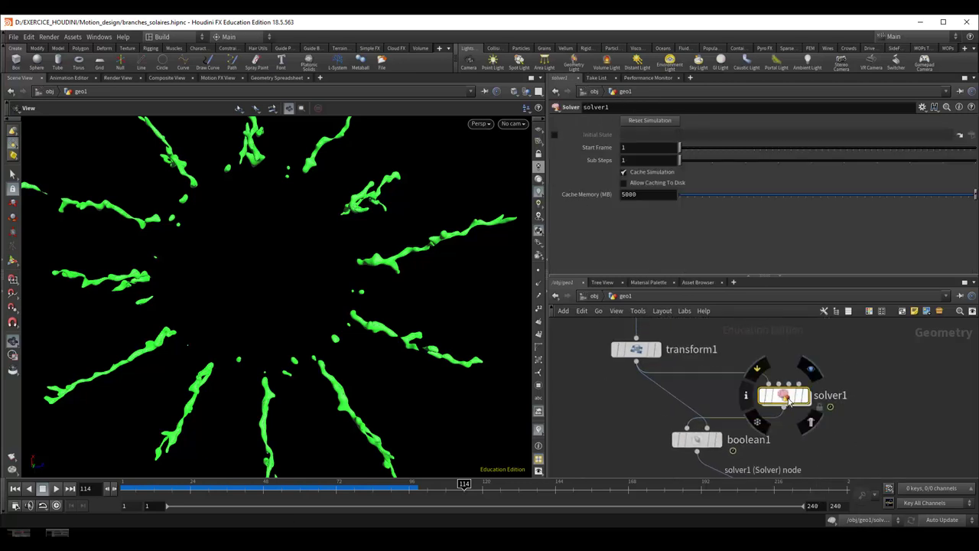
Pan the network past transform2 and smooth1 to filecache1 and material1, then to the sphere and VDB nodes.
scroll(833, 383, down, 3)
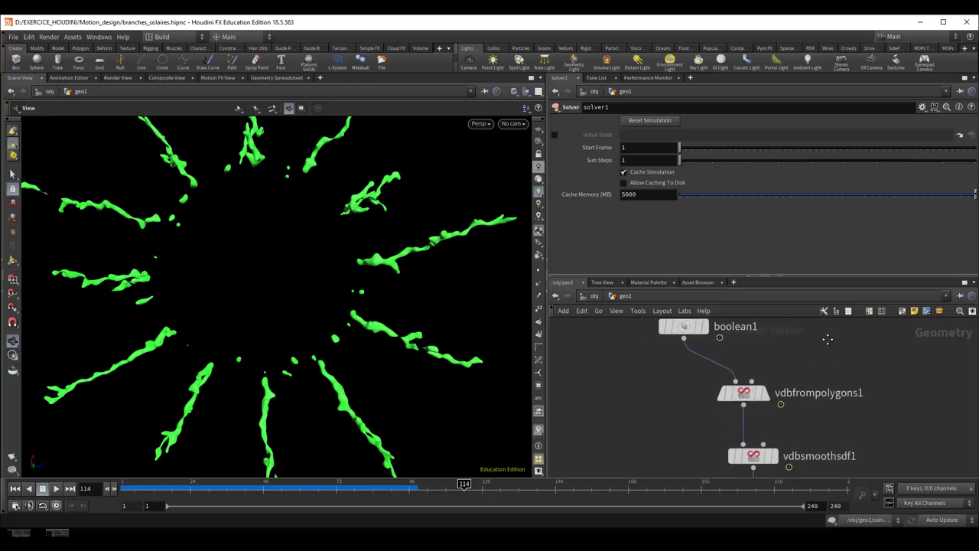
scroll(849, 386, down, 1)
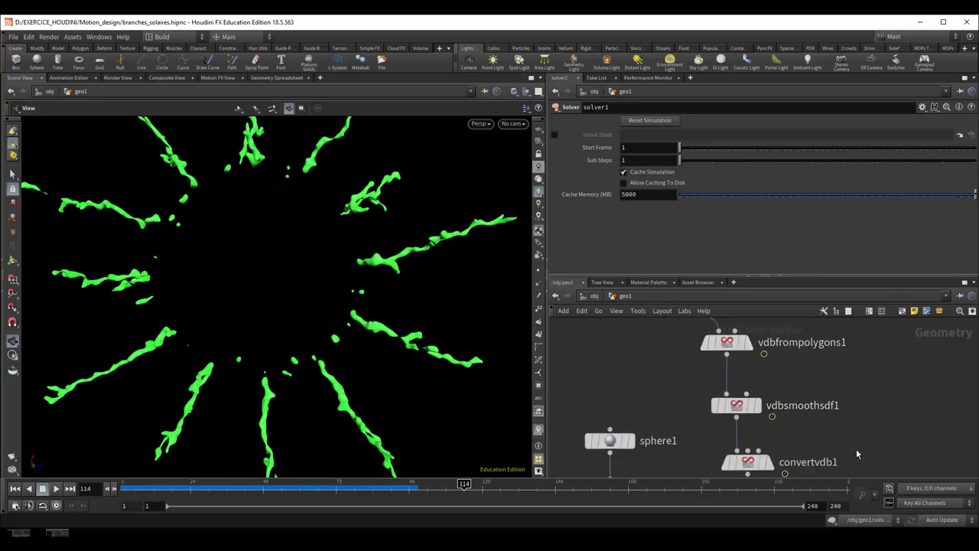
mouse_move(862, 434)
middle_down()
mouse_move(844, 405)
mouse_move(841, 351)
middle_up()
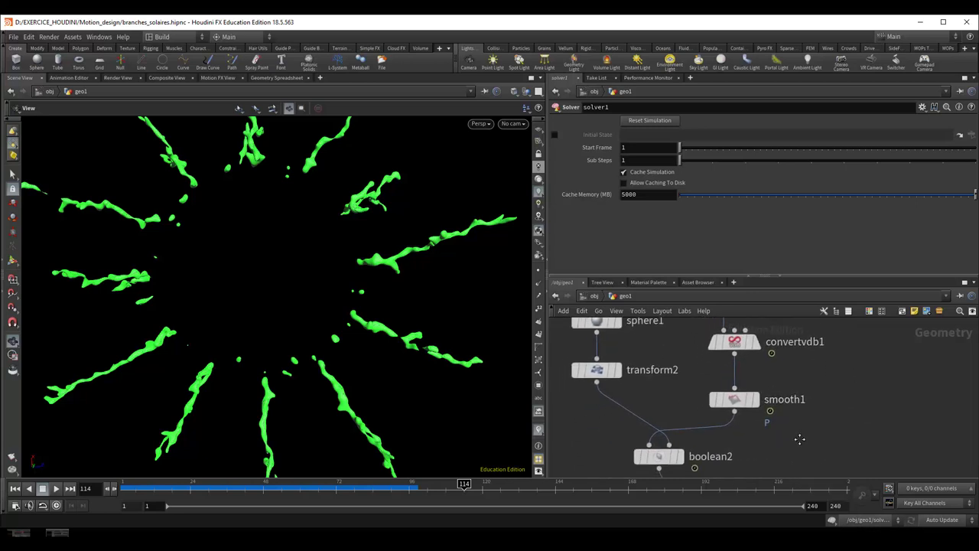
middle_drag(791, 439, 824, 434)
middle_drag(833, 477, 824, 447)
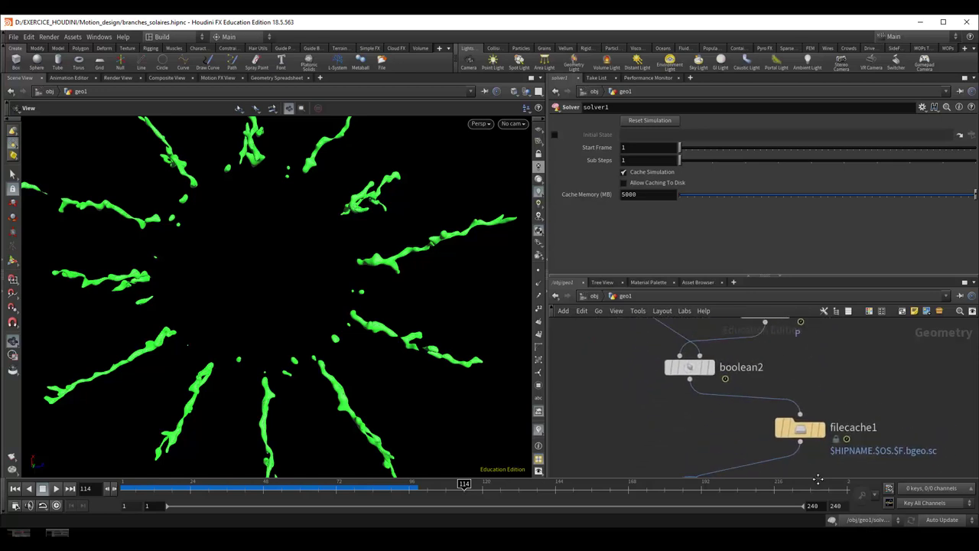
mouse_move(824, 447)
middle_down()
mouse_move(846, 404)
mouse_move(839, 372)
mouse_move(867, 380)
mouse_move(871, 429)
middle_up()
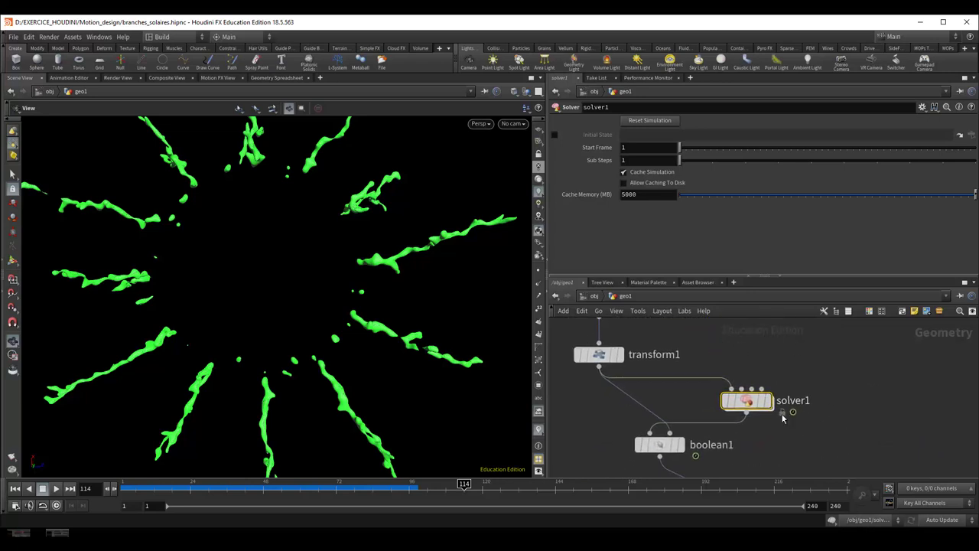